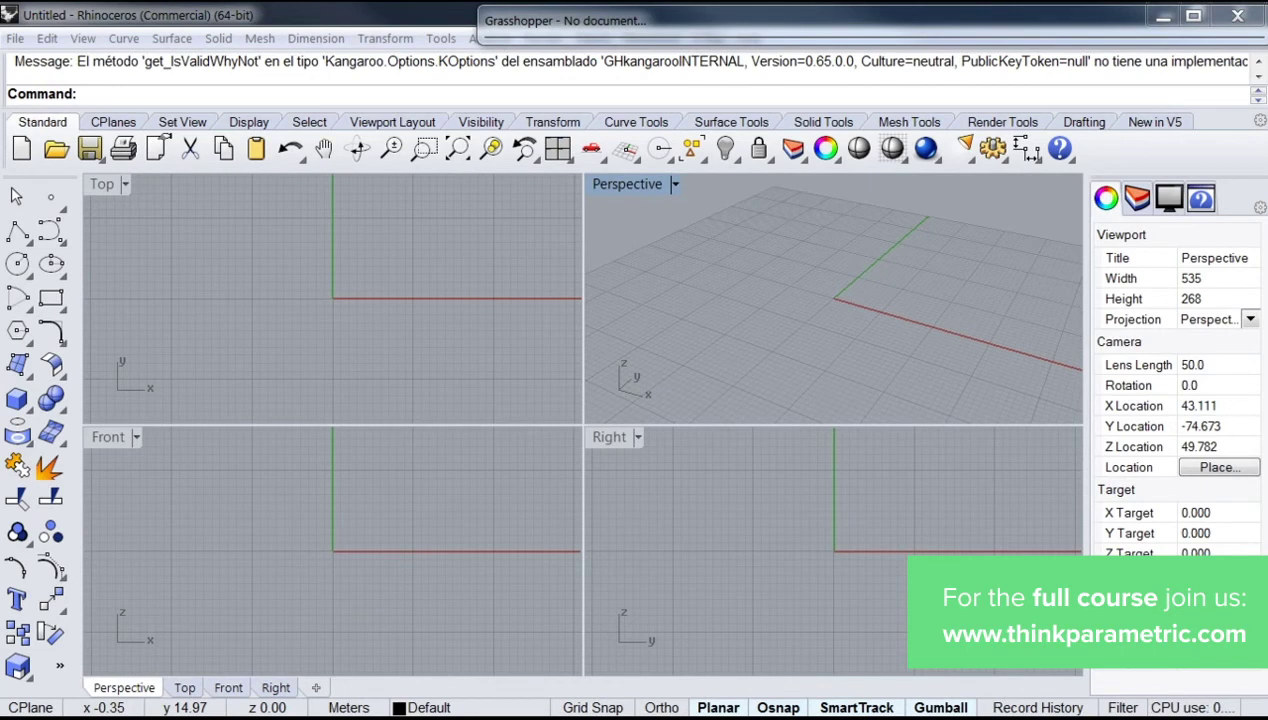
- Place a Rhino point at 0,0 and maximize the Perspective viewport
{"action": "left_click", "coordinate": [51, 196]}
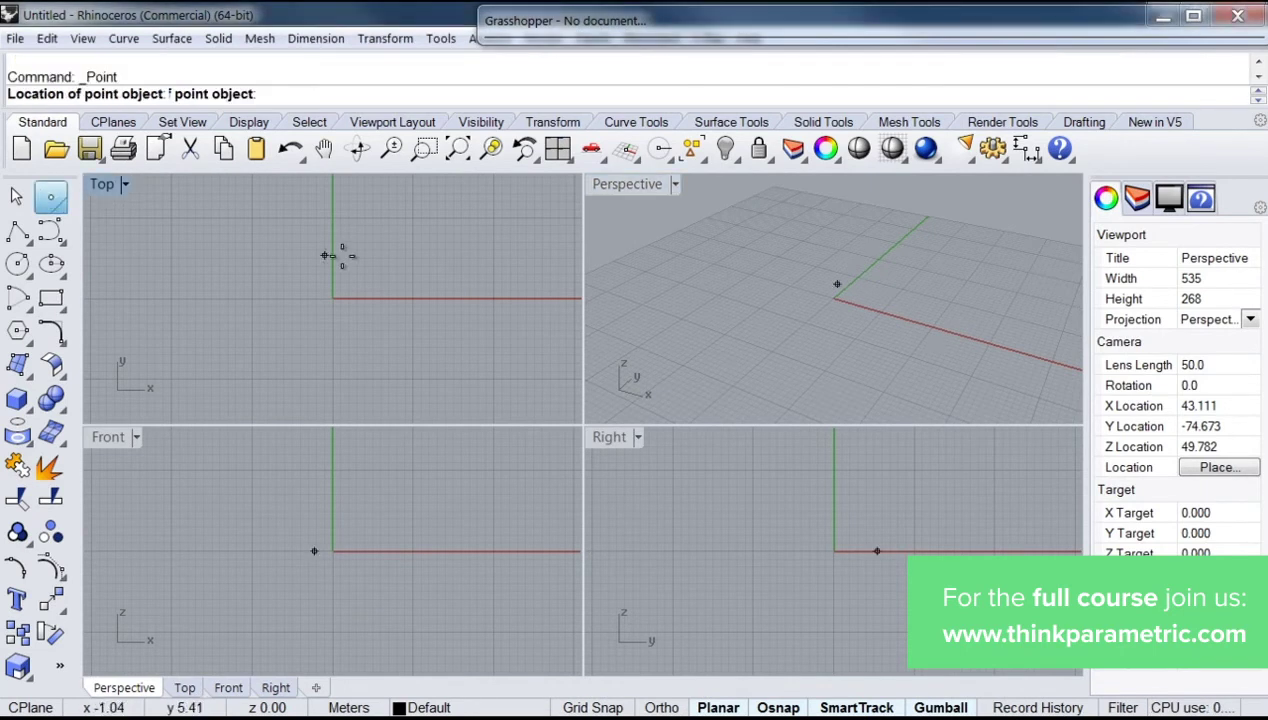
{"action": "type", "text": "0,0"}
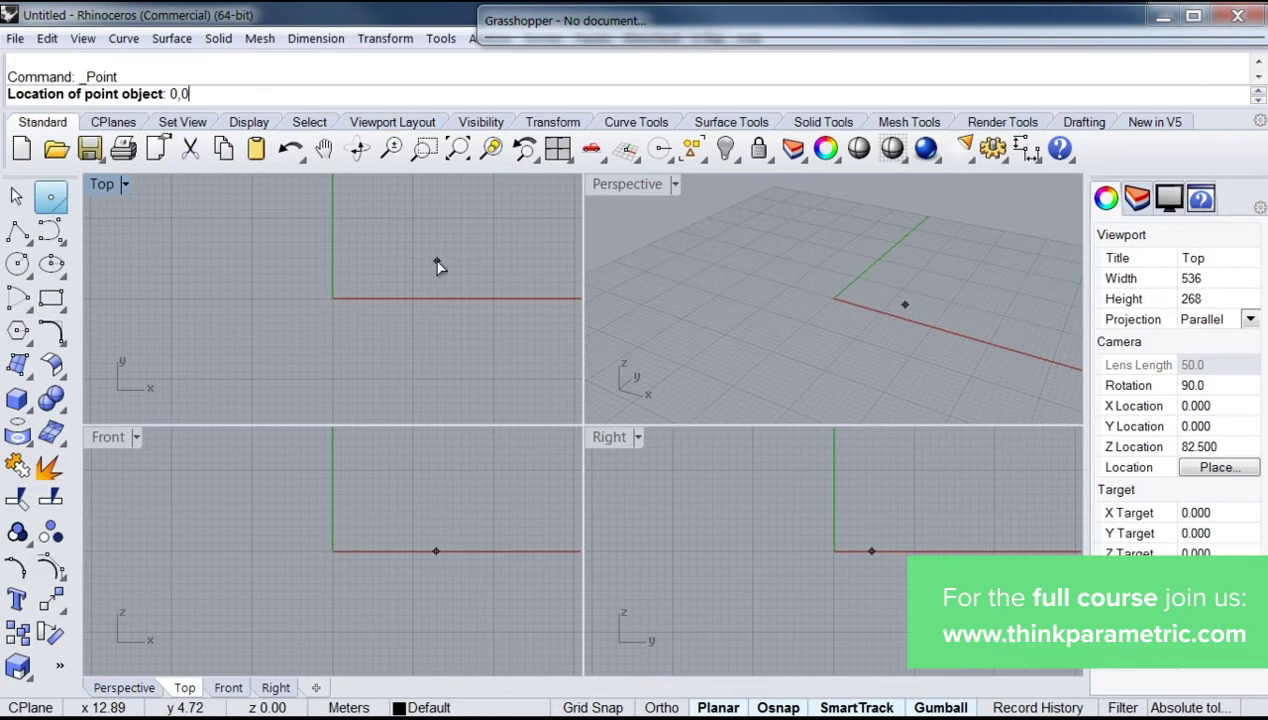
{"action": "key", "text": "Return"}
{"action": "double_click", "coordinate": [627, 186]}
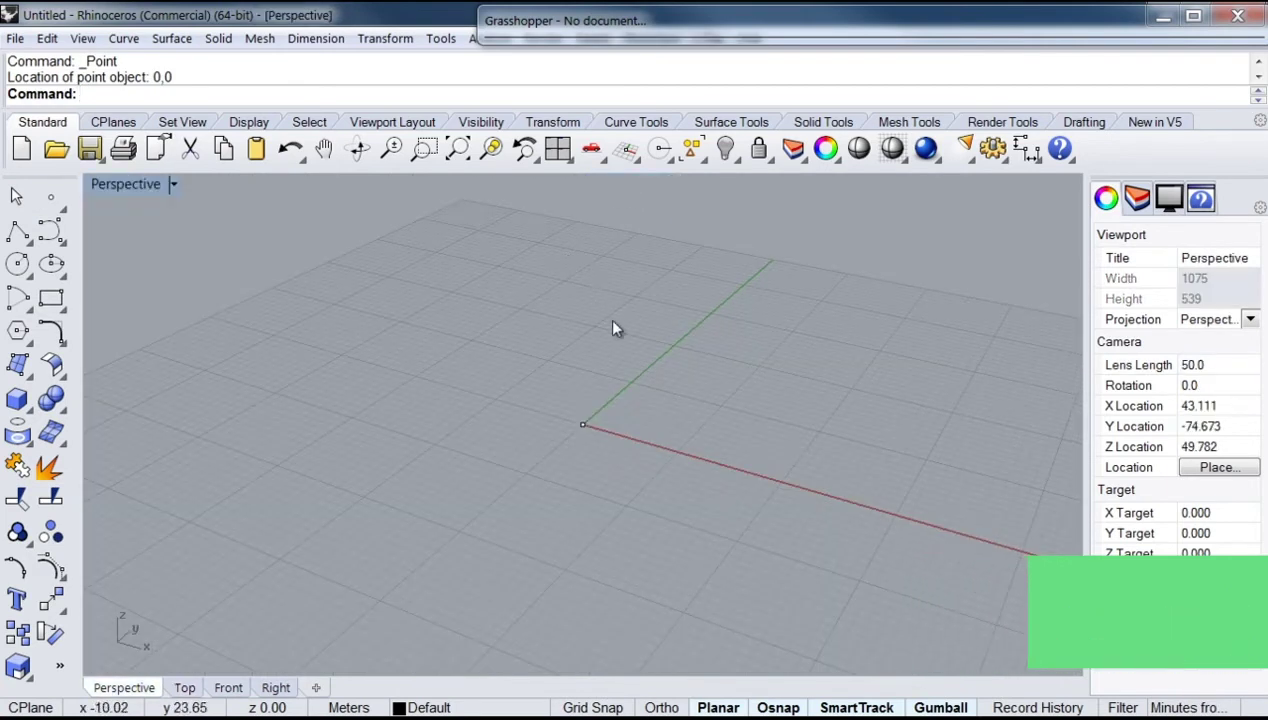
{"action": "right_click_drag", "start_coordinate": [730, 395], "coordinate": [422, 396], "text": "shift"}
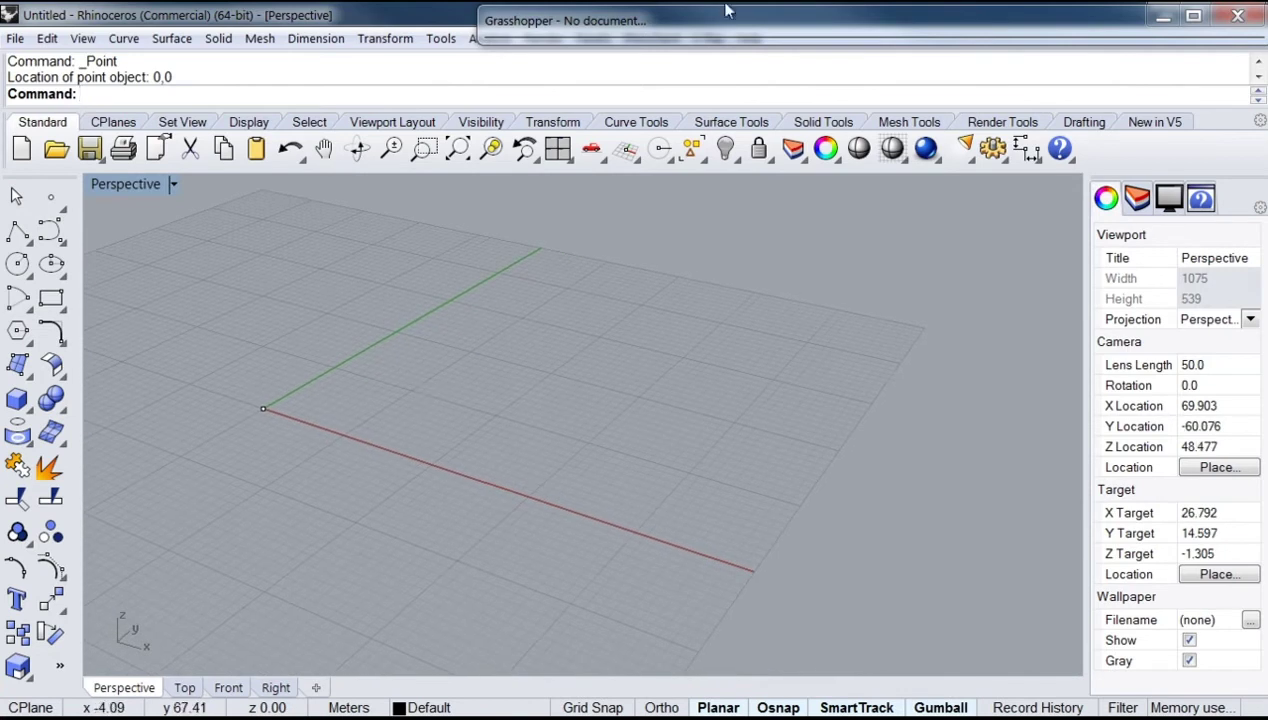
- Open Grasshopper and add a Point (Pt) parameter to the canvas
{"action": "double_click", "coordinate": [760, 22]}
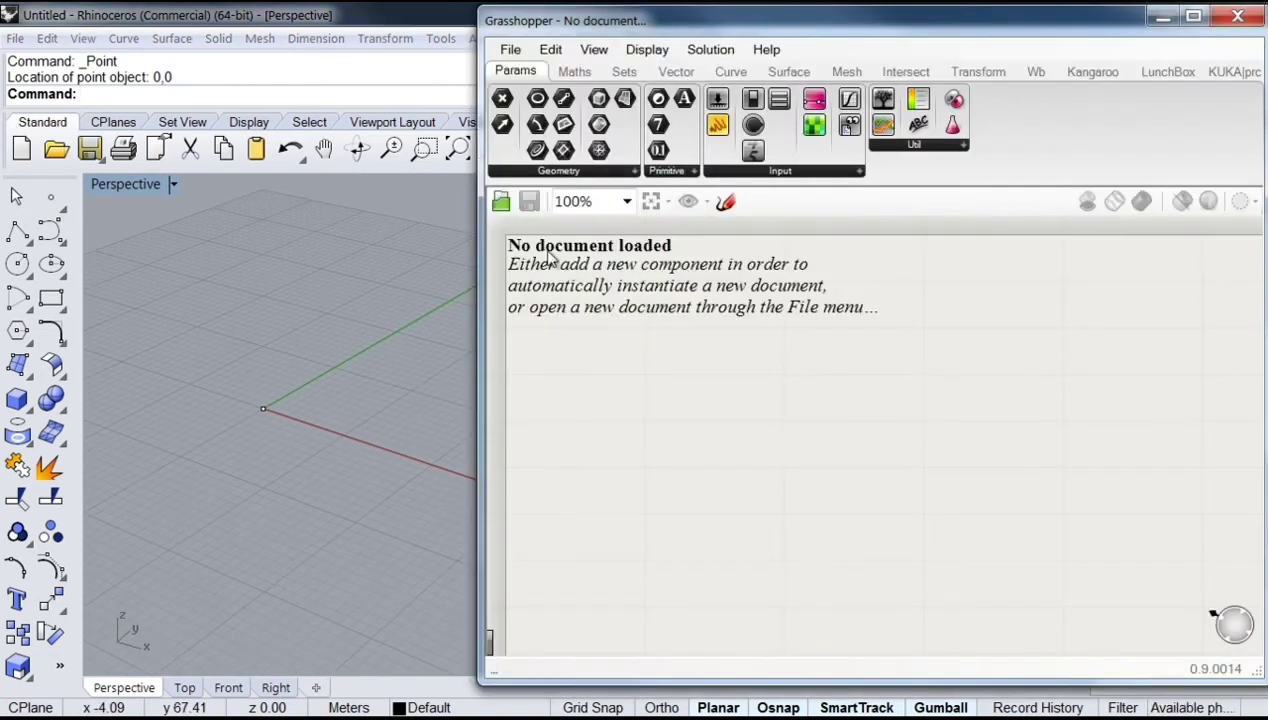
{"action": "double_click", "coordinate": [541, 305]}
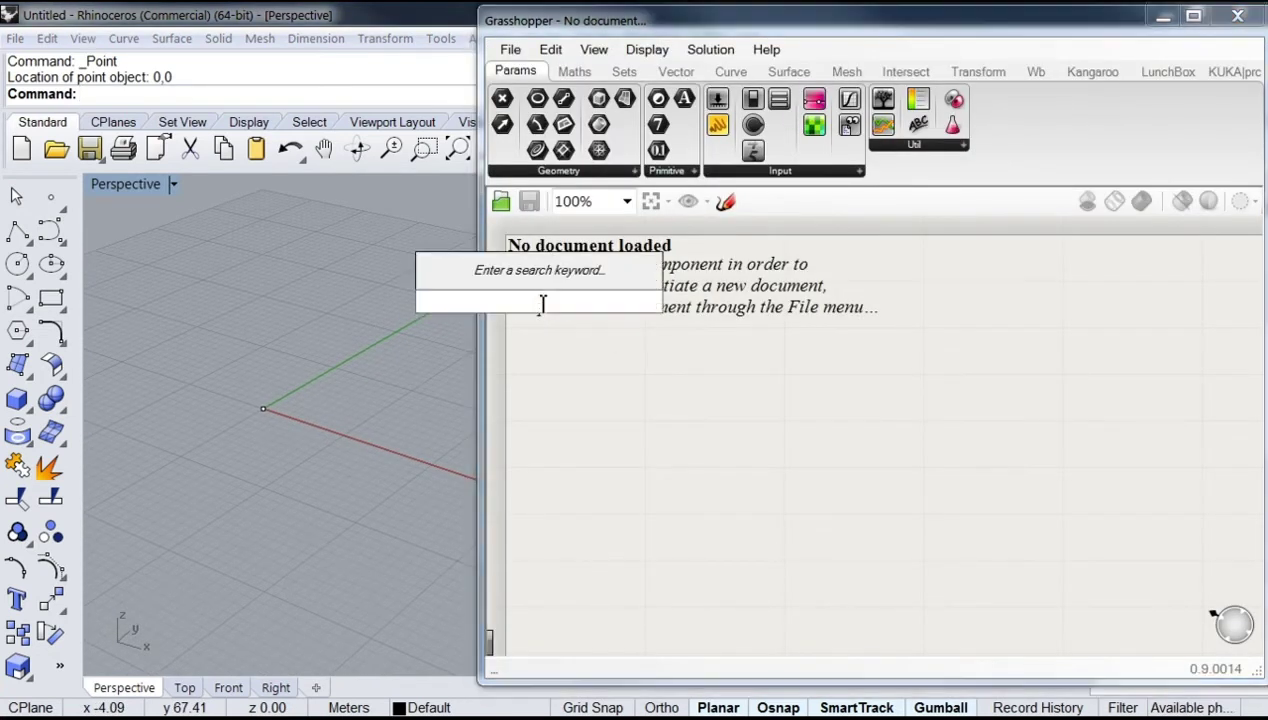
{"action": "type", "text": "point"}
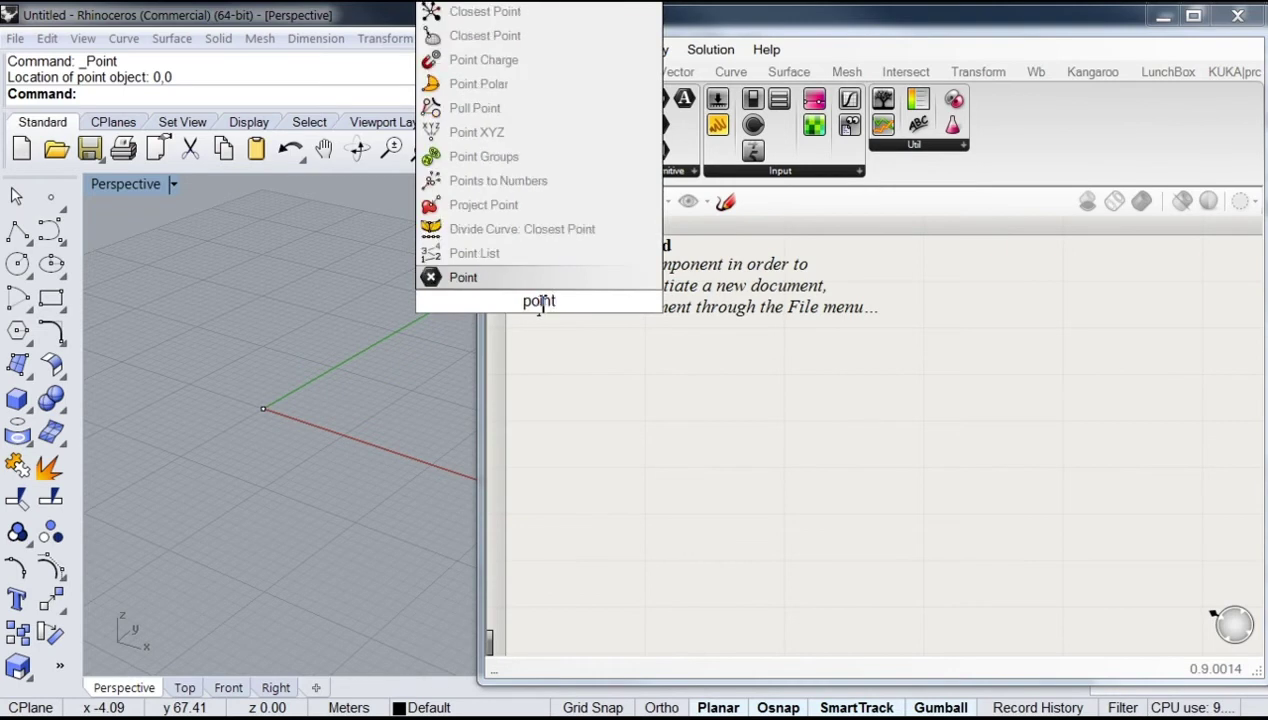
{"action": "left_click", "coordinate": [531, 276]}
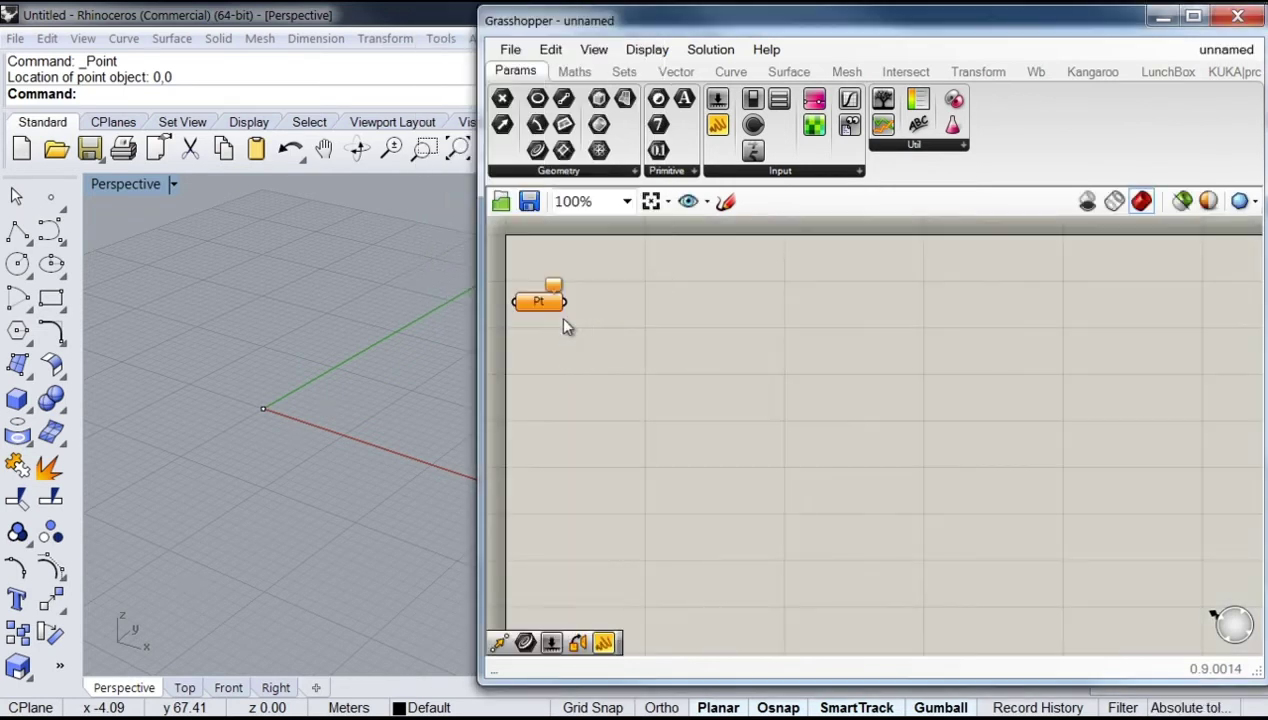
{"action": "left_click_drag", "start_coordinate": [545, 302], "coordinate": [545, 265]}
- Set the Pt parameter to reference the origin point with Set one Point
{"action": "right_click", "coordinate": [545, 264]}
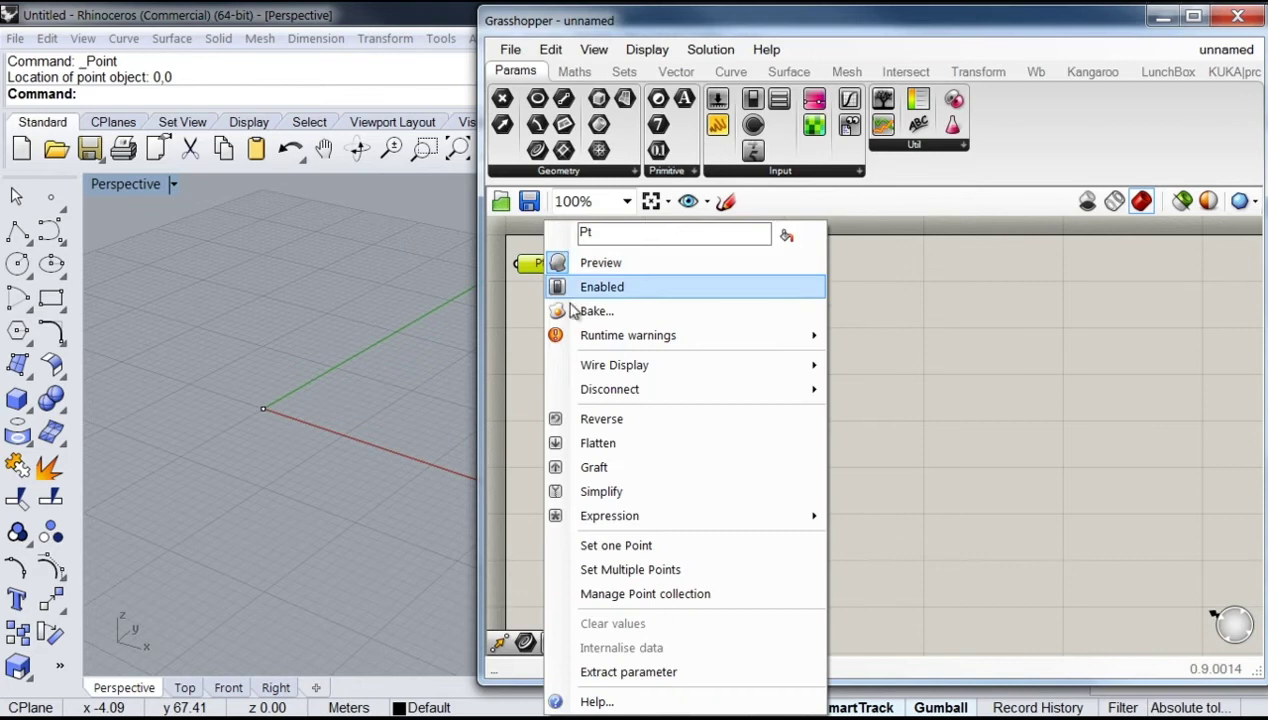
{"action": "left_click", "coordinate": [636, 546]}
{"action": "left_click_drag", "start_coordinate": [200, 392], "coordinate": [297, 453]}
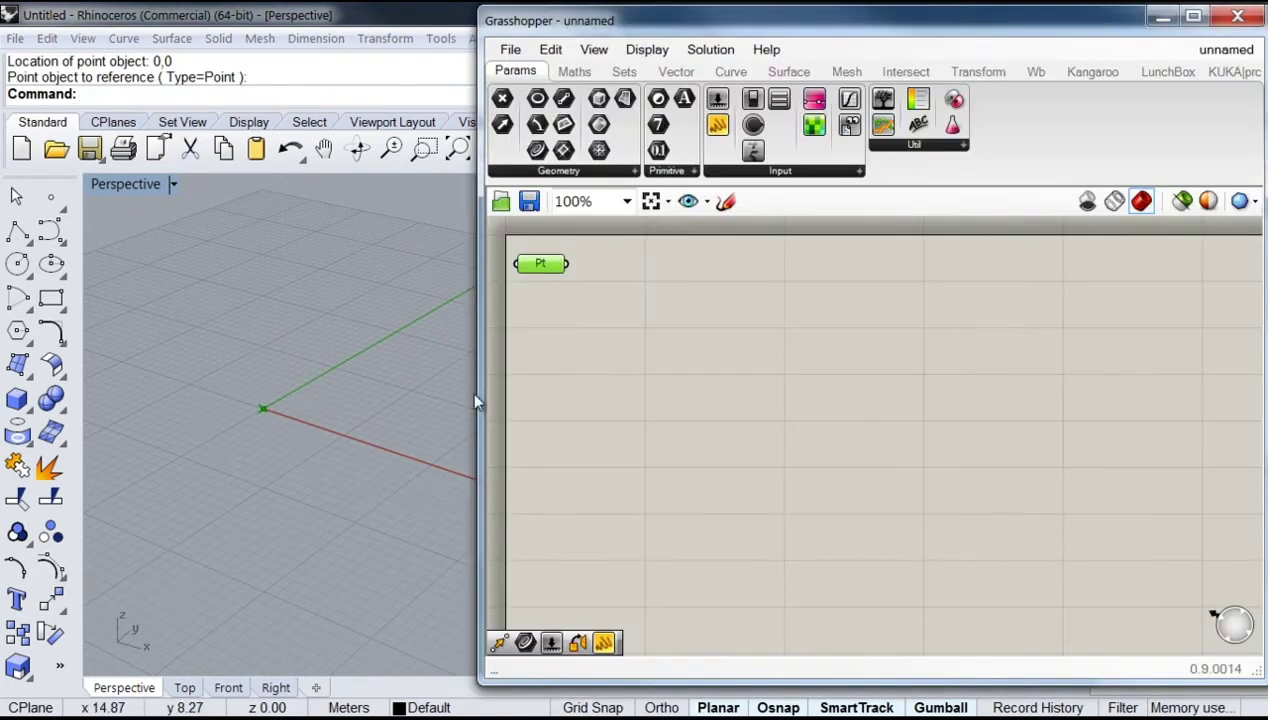
{"action": "scroll", "coordinate": [560, 340], "scroll_direction": "up", "scroll_amount": 4}
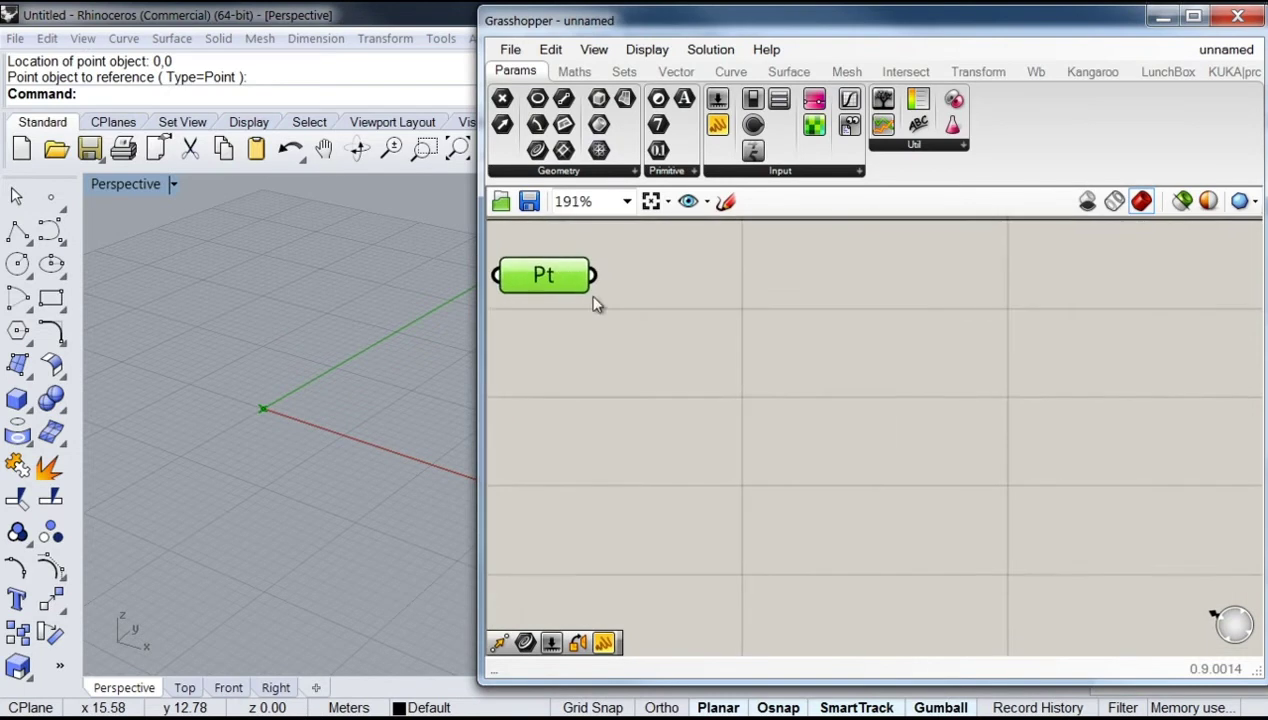
{"action": "right_click_drag", "start_coordinate": [595, 304], "coordinate": [688, 334]}
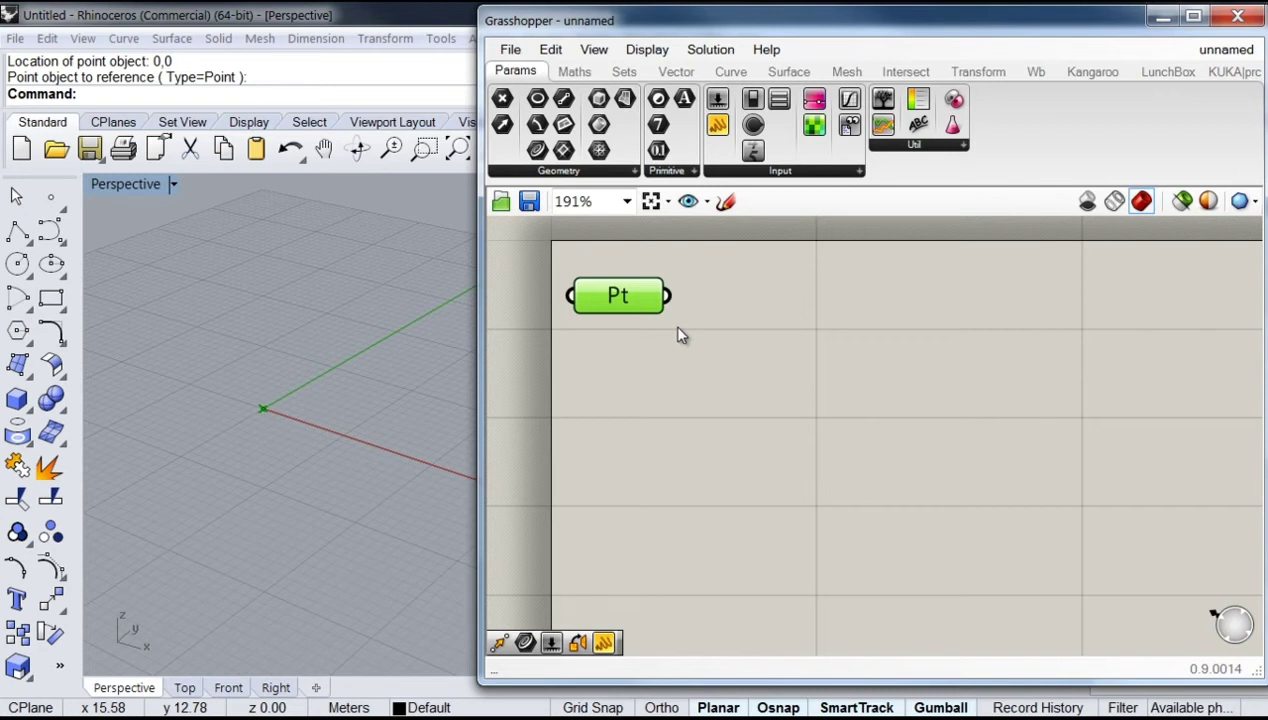
- Add a Move component and wire Pt's output into its G input
{"action": "double_click", "coordinate": [840, 419]}
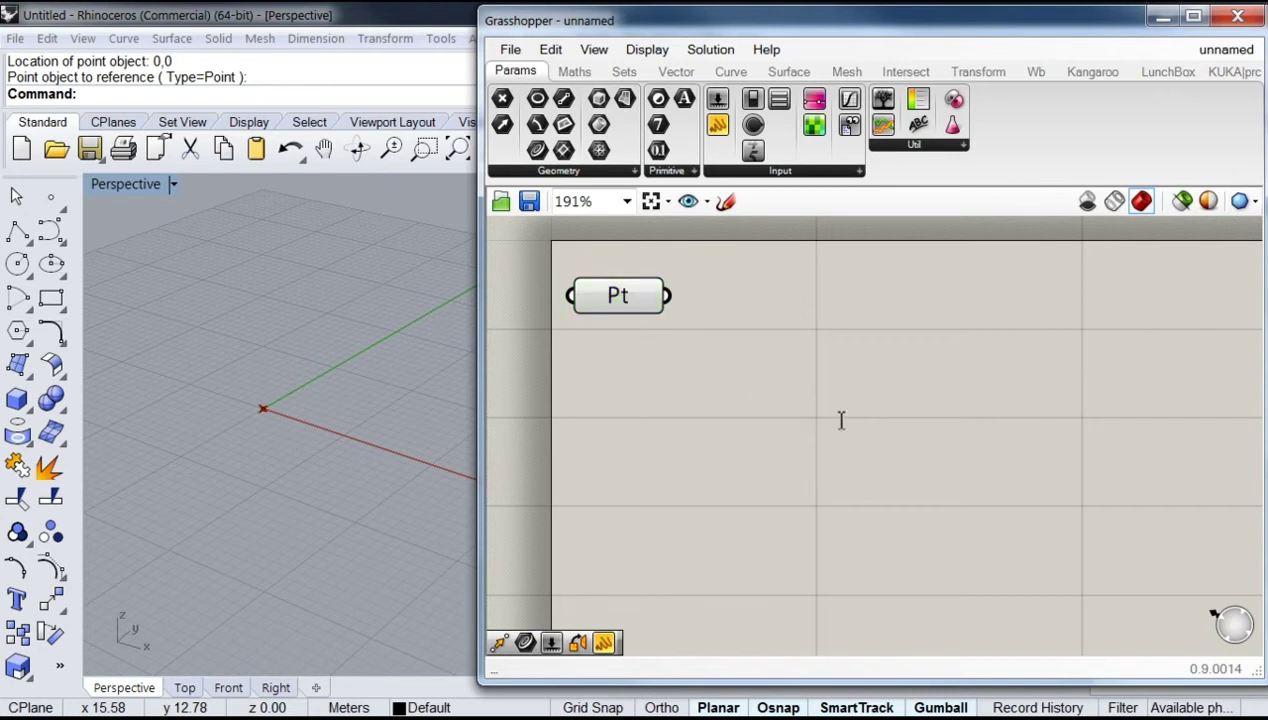
{"action": "type", "text": "mo"}
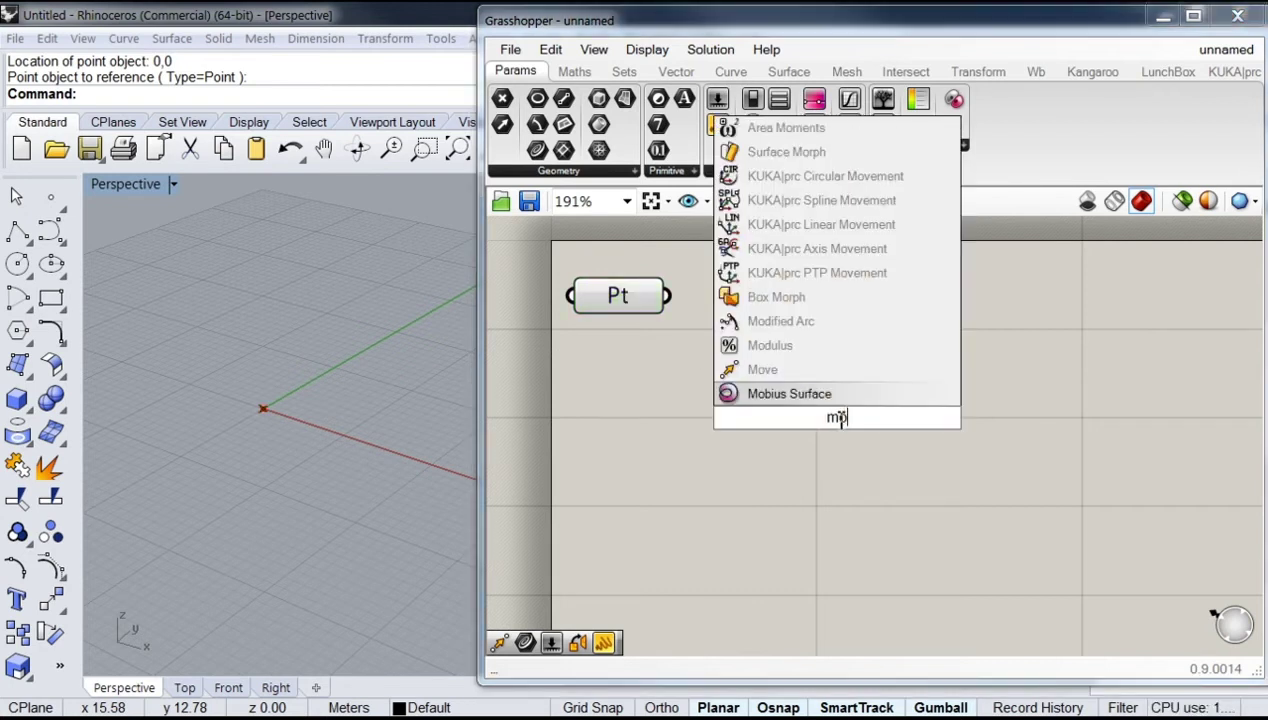
{"action": "type", "text": "ve"}
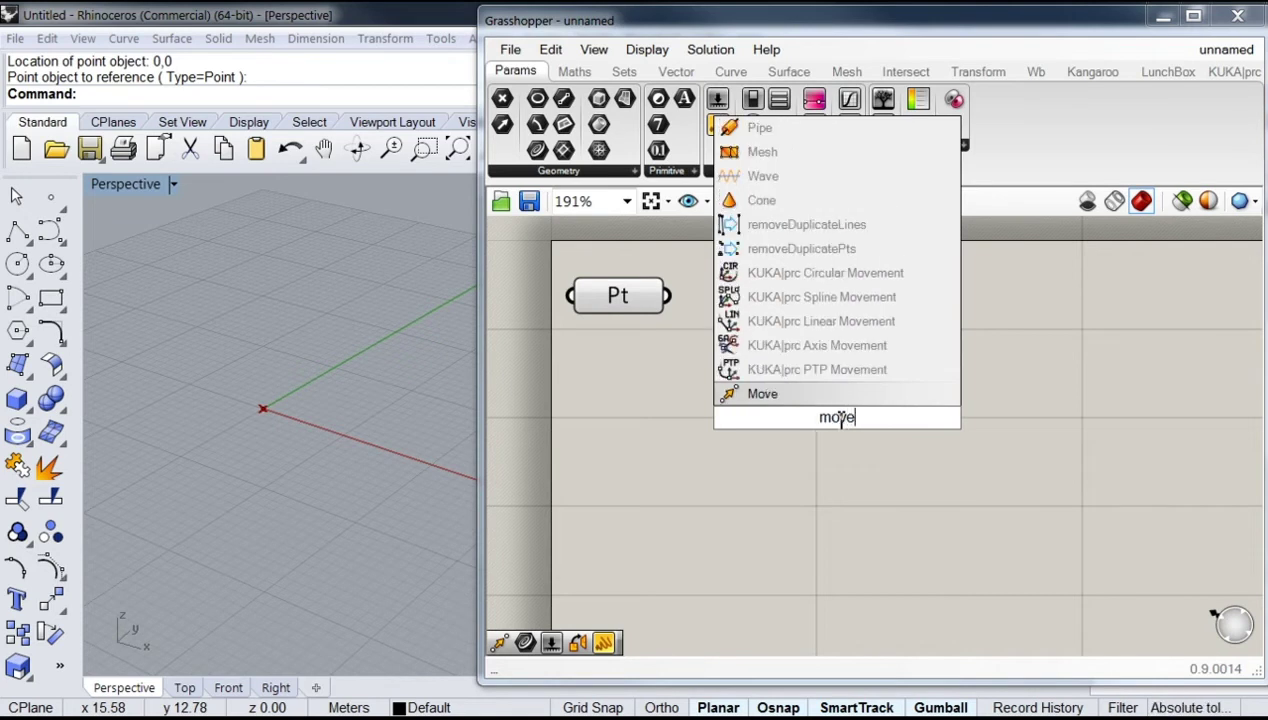
{"action": "left_click", "coordinate": [830, 393]}
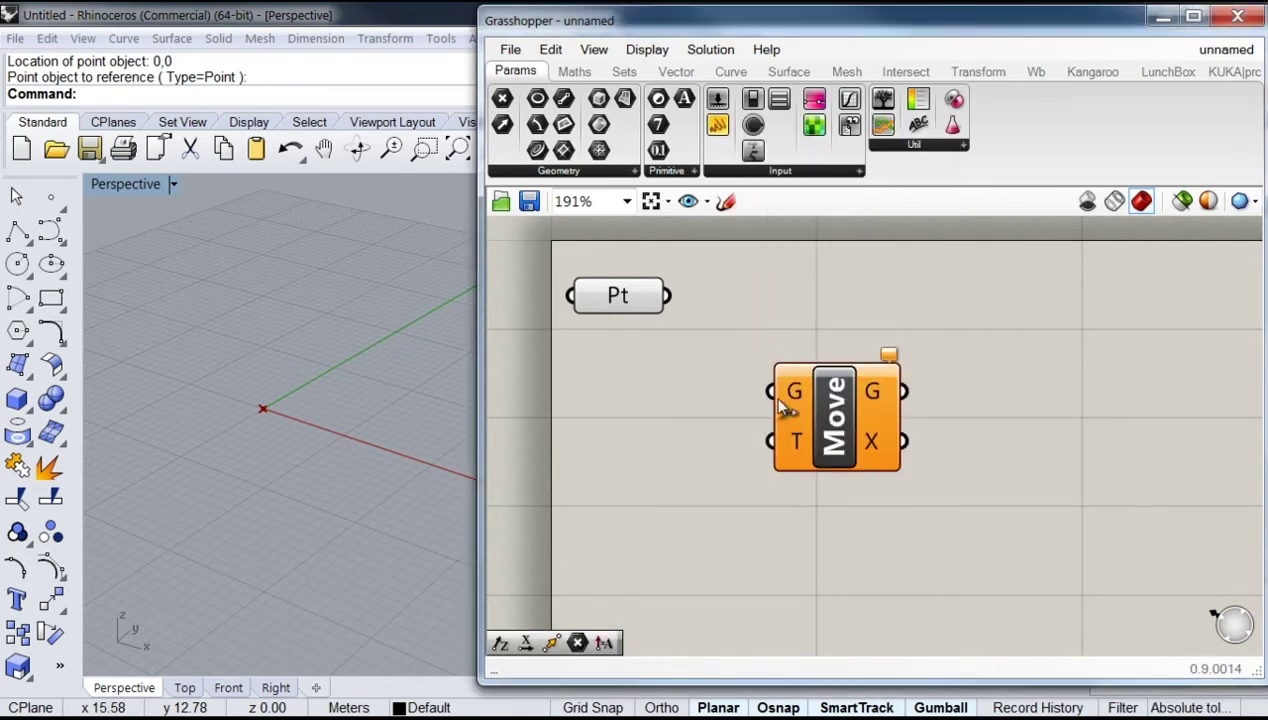
{"action": "left_click_drag", "start_coordinate": [771, 392], "coordinate": [668, 295]}
{"action": "left_click_drag", "start_coordinate": [836, 419], "coordinate": [880, 375]}
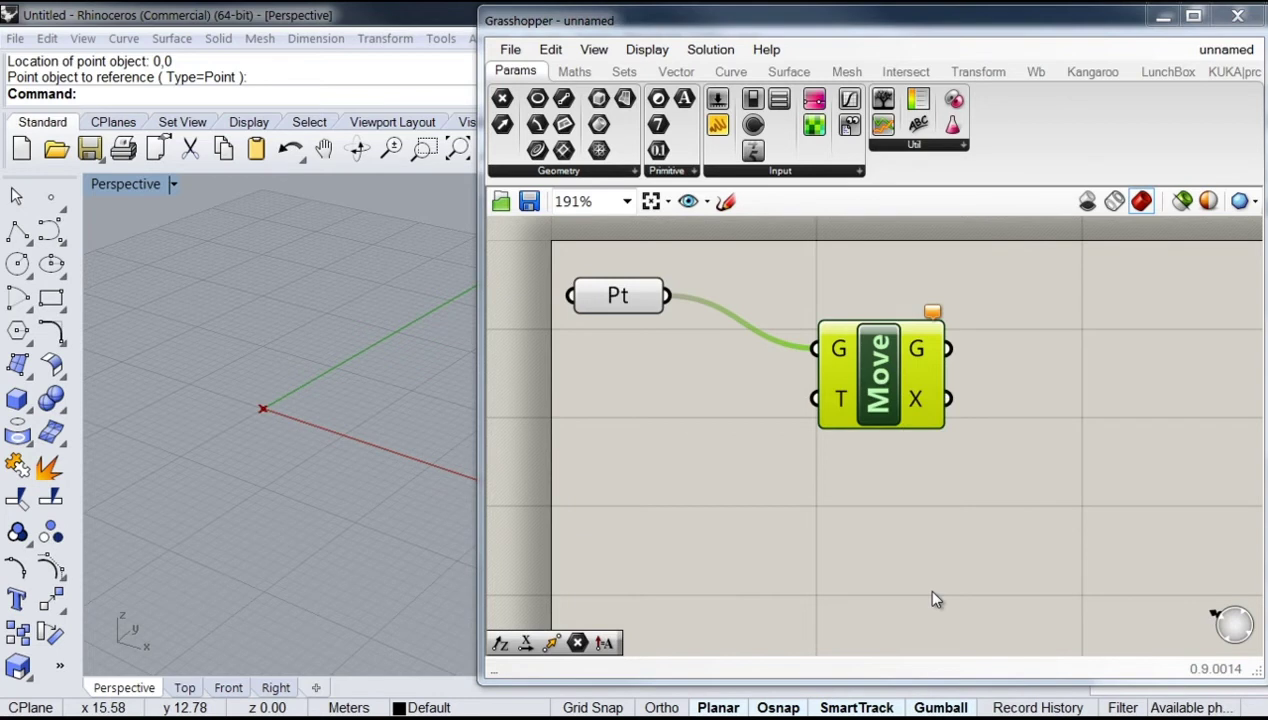
- Add a Unit Z vector and connect its V output to Move's T input
{"action": "double_click", "coordinate": [826, 541]}
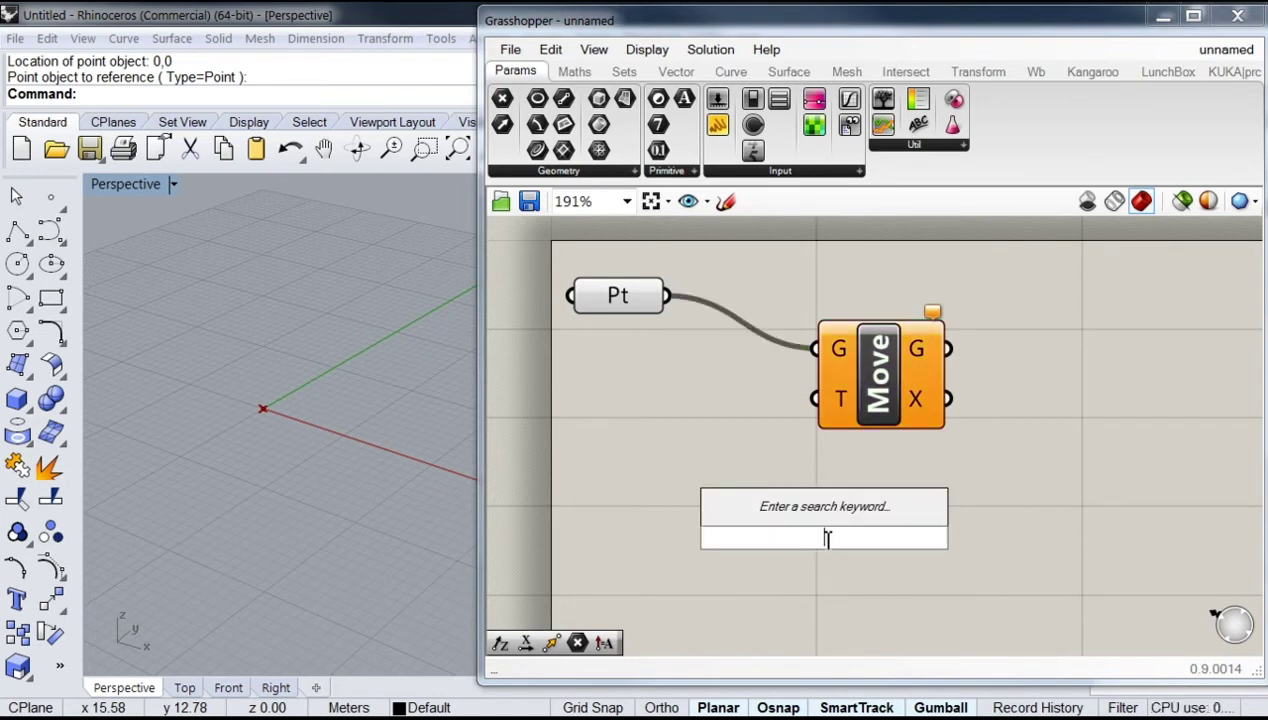
{"action": "type", "text": "z"}
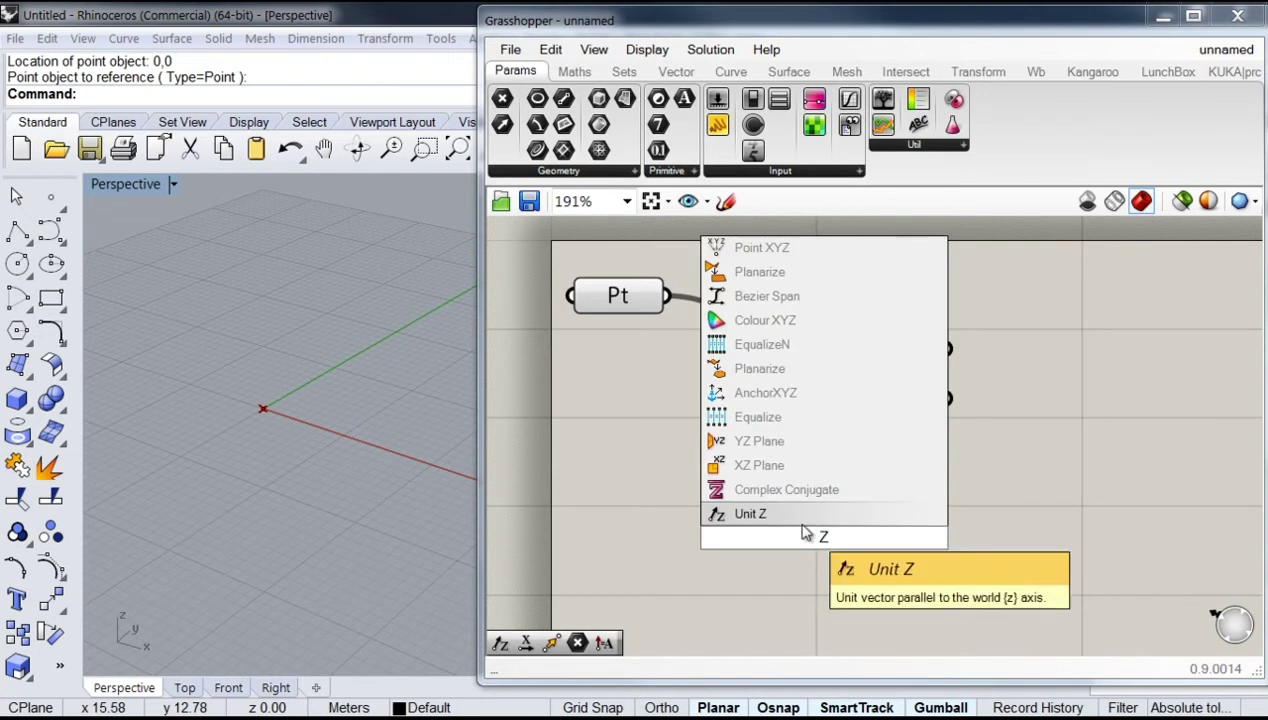
{"action": "key", "text": "Return"}
{"action": "left_click_drag", "start_coordinate": [873, 414], "coordinate": [1029, 418]}
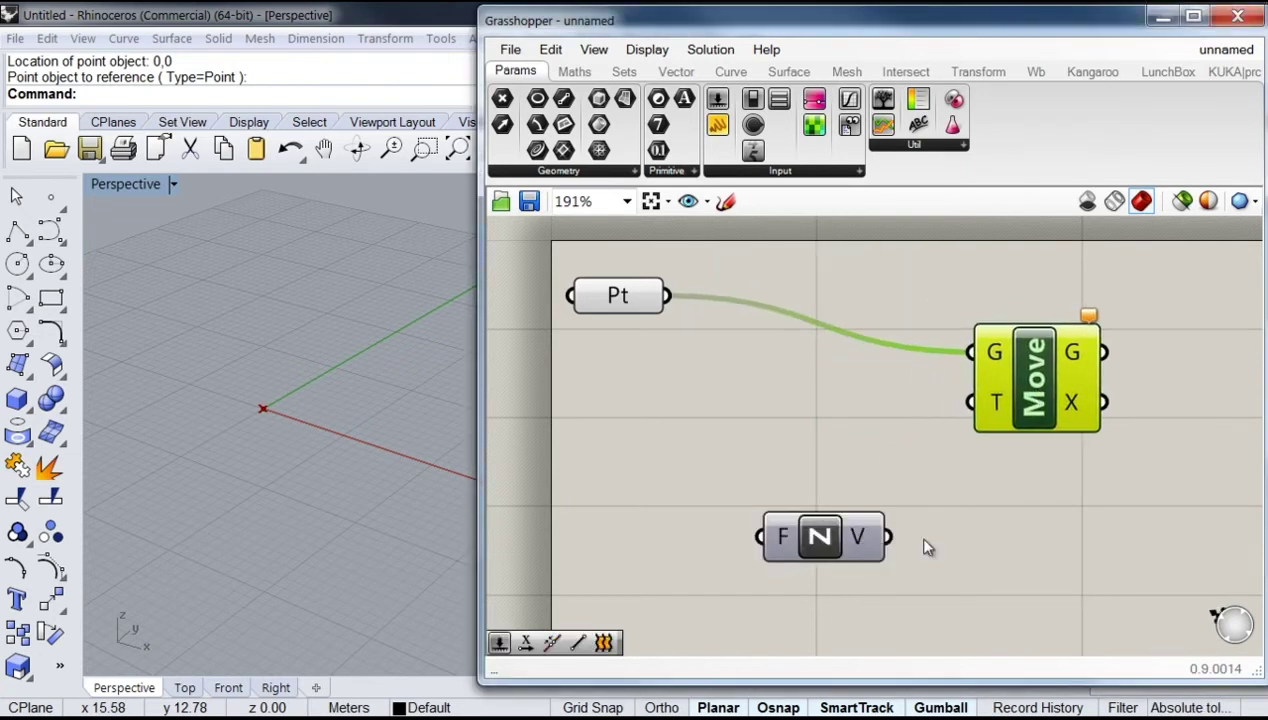
{"action": "left_click_drag", "start_coordinate": [820, 536], "coordinate": [815, 484]}
{"action": "left_click_drag", "start_coordinate": [815, 432], "coordinate": [972, 402]}
{"action": "left_click_drag", "start_coordinate": [1048, 390], "coordinate": [1097, 360]}
{"action": "left_click_drag", "start_coordinate": [826, 436], "coordinate": [860, 432]}
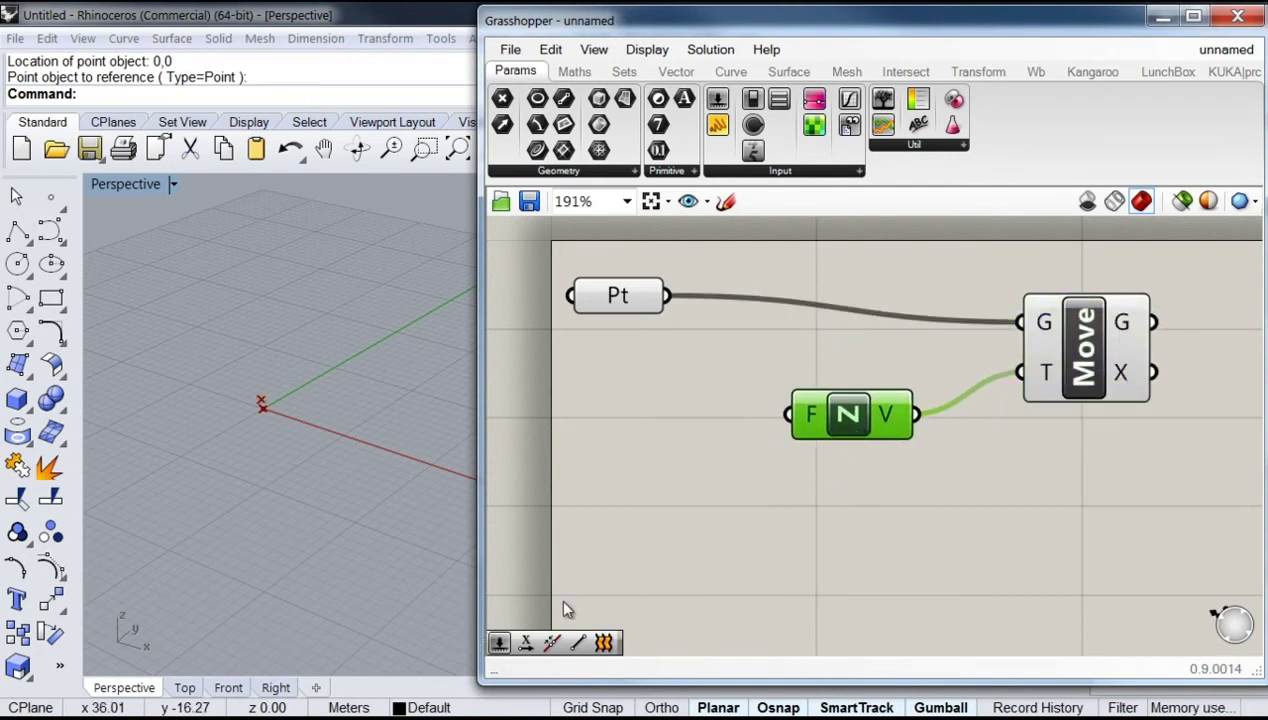
{"action": "right_click_drag", "start_coordinate": [671, 529], "coordinate": [741, 518]}
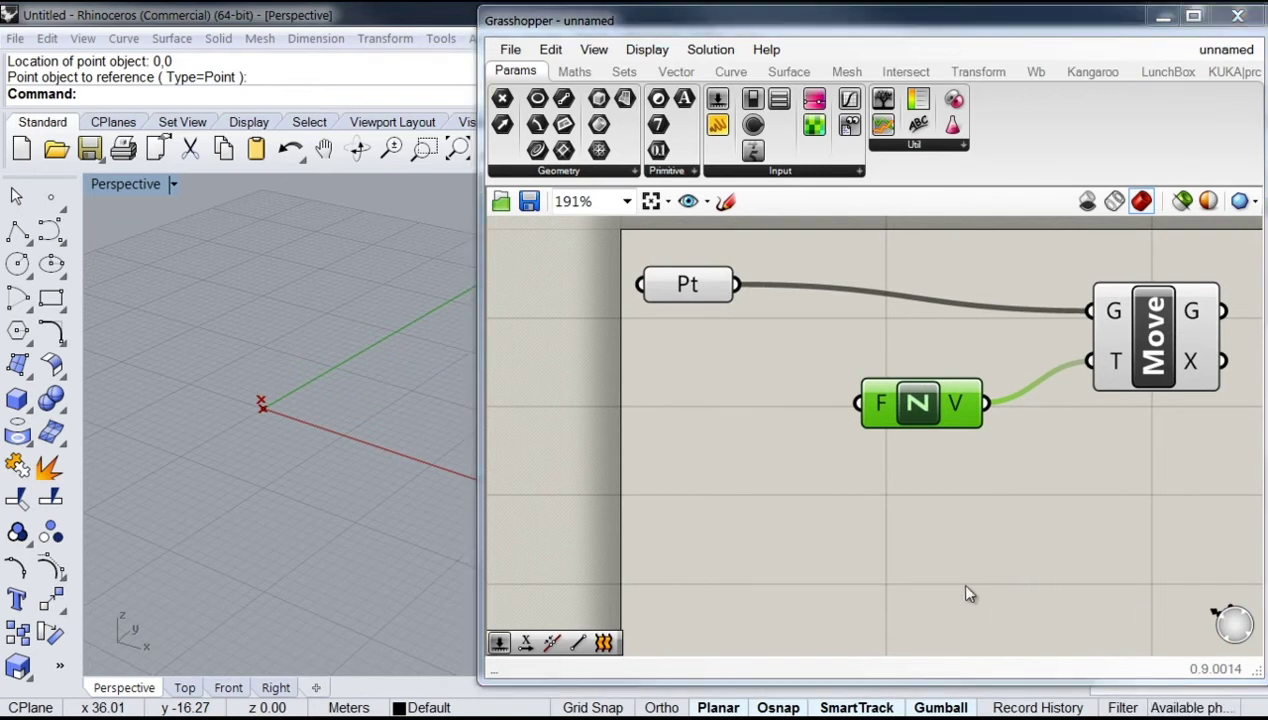
- Add a Number Slider and set its range to 0–21
{"action": "double_click", "coordinate": [648, 528]}
{"action": "type", "text": "SLIDER"}
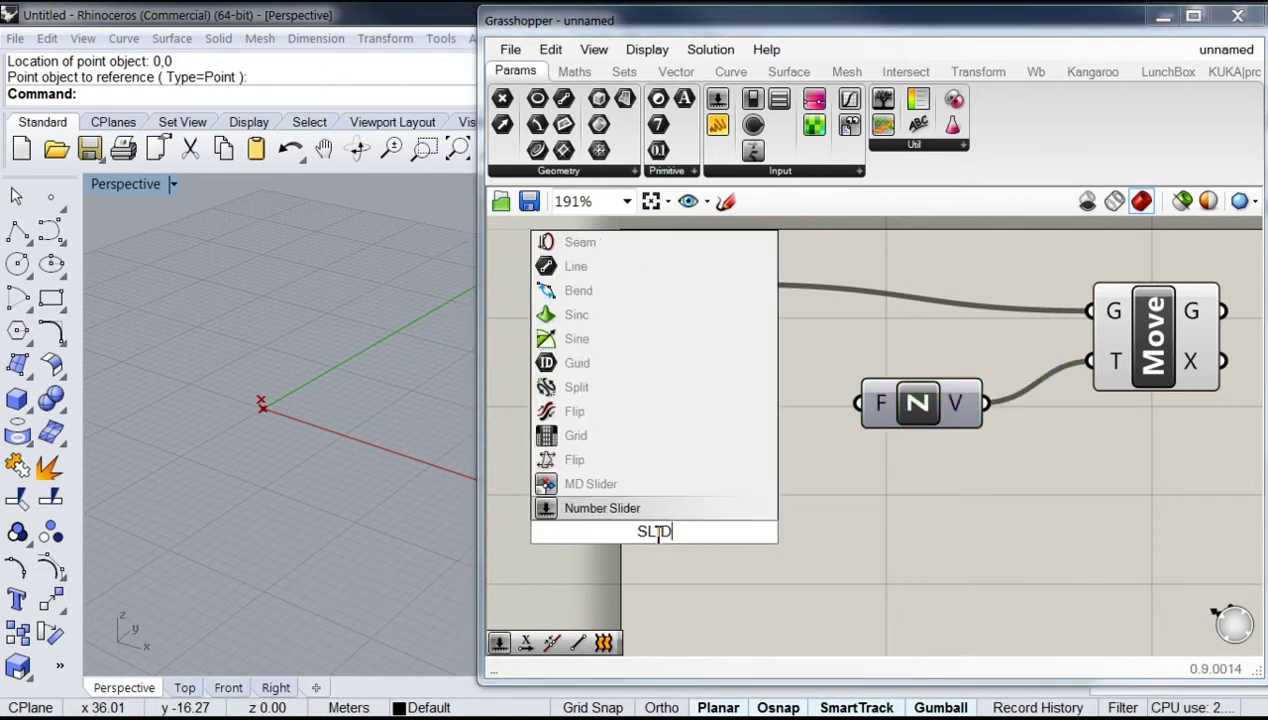
{"action": "left_click", "coordinate": [607, 506]}
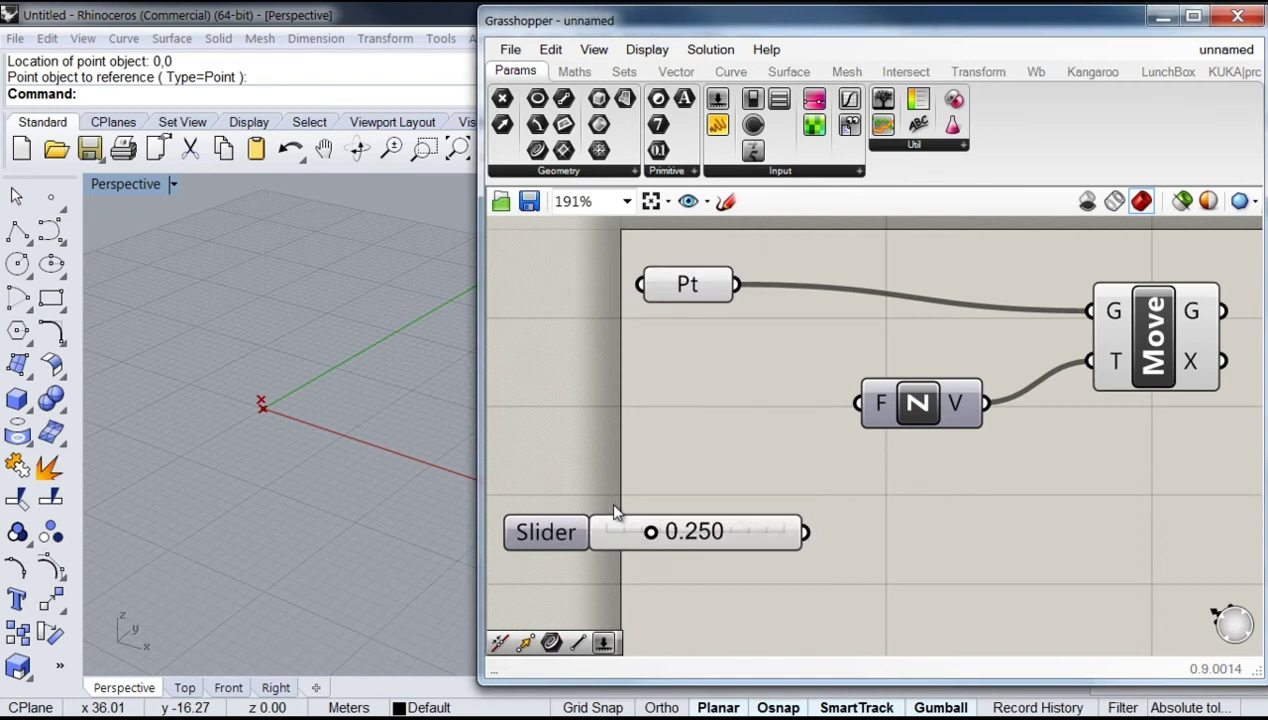
{"action": "double_click", "coordinate": [643, 453]}
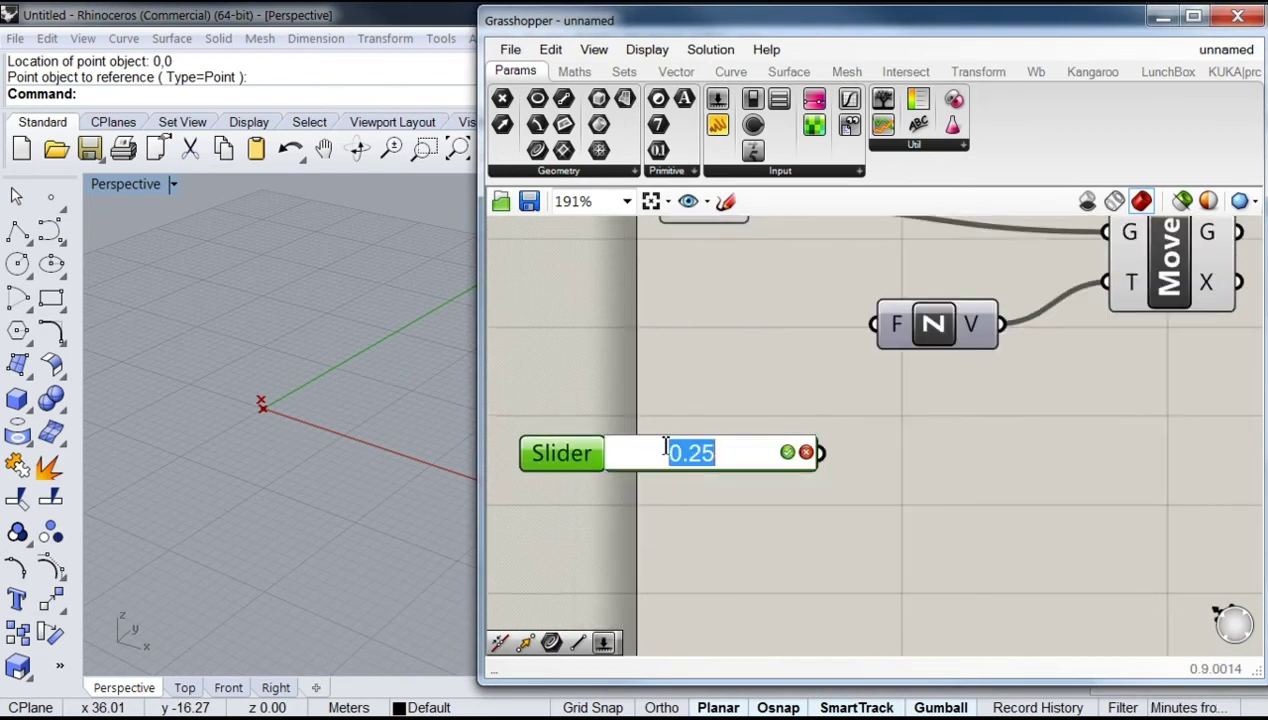
{"action": "left_click", "coordinate": [575, 463]}
{"action": "double_click", "coordinate": [594, 449]}
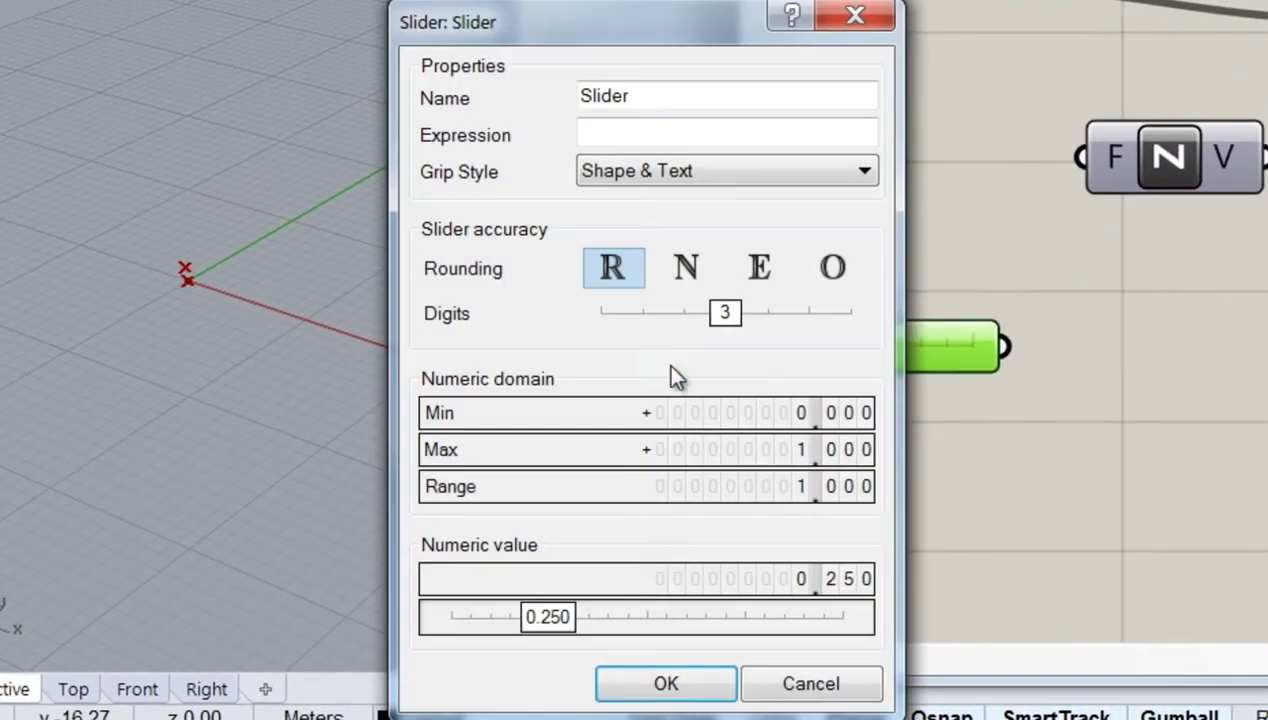
{"action": "left_click_drag", "start_coordinate": [774, 456], "coordinate": [785, 389]}
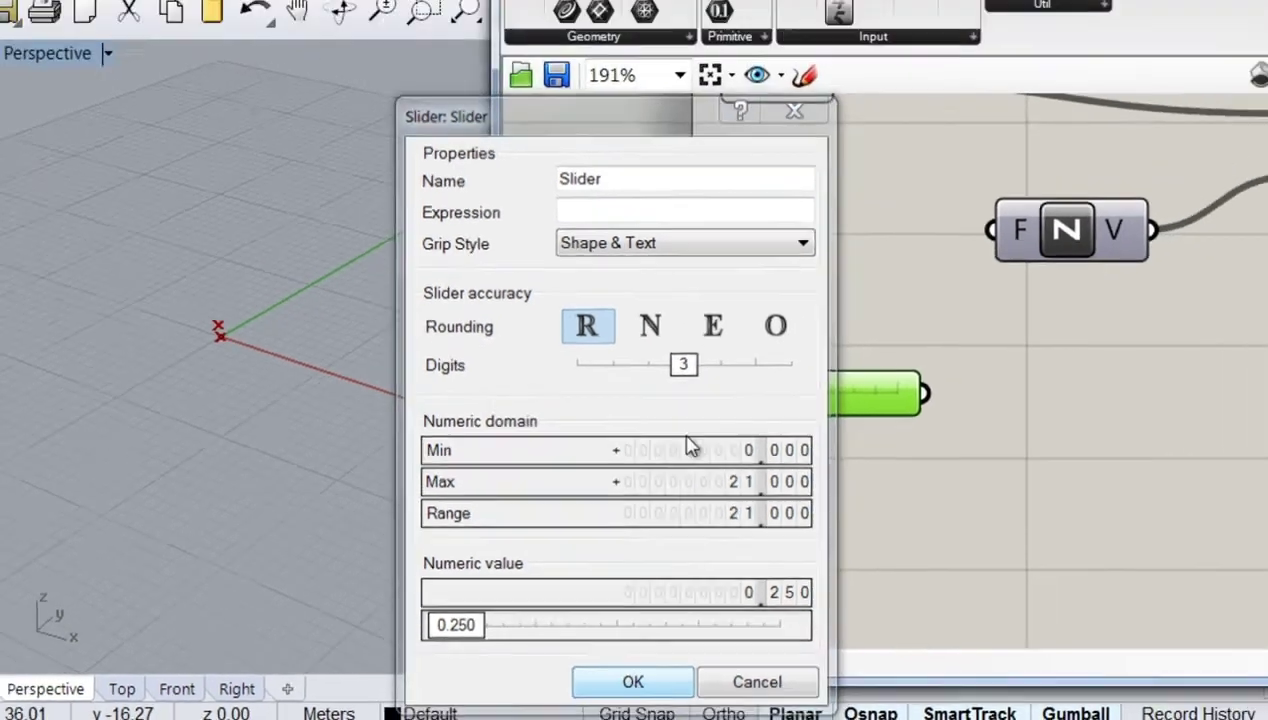
{"action": "left_click", "coordinate": [666, 683]}
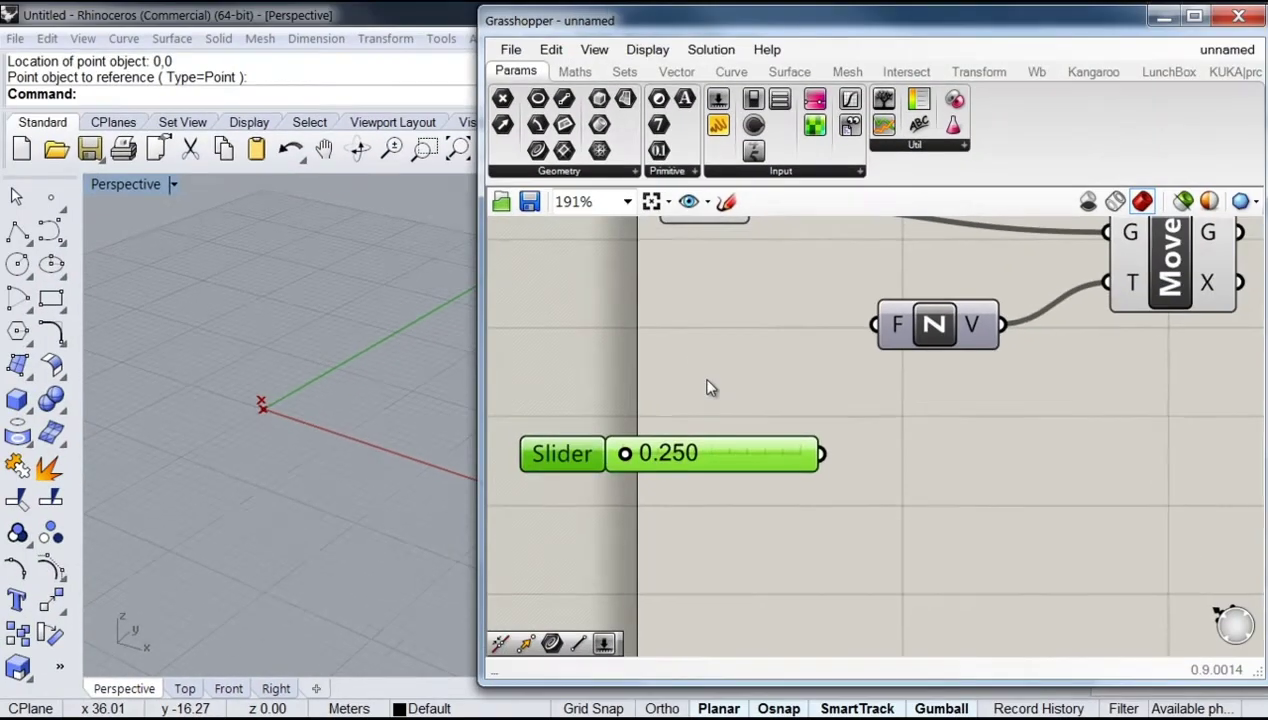
- Wire the slider into Unit Z's F input and raise its value
{"action": "right_click_drag", "start_coordinate": [707, 388], "coordinate": [753, 414]}
{"action": "left_click_drag", "start_coordinate": [623, 486], "coordinate": [598, 388]}
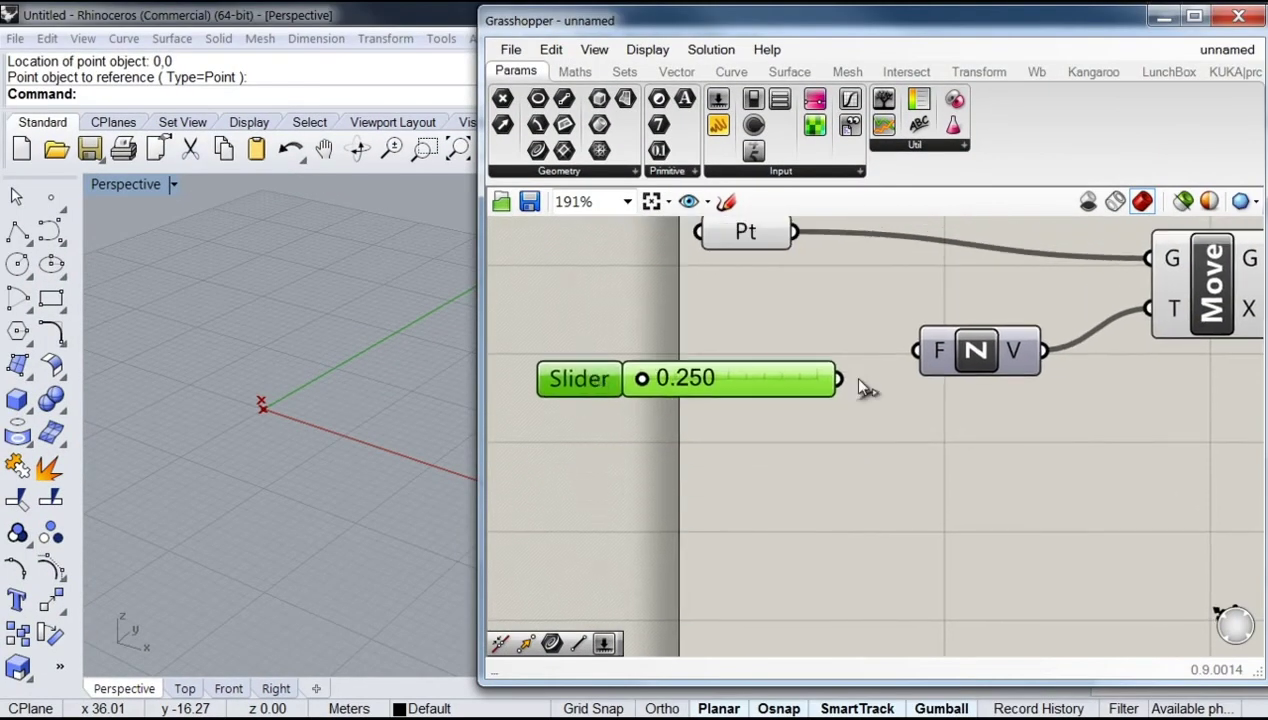
{"action": "left_click_drag", "start_coordinate": [840, 379], "coordinate": [916, 350]}
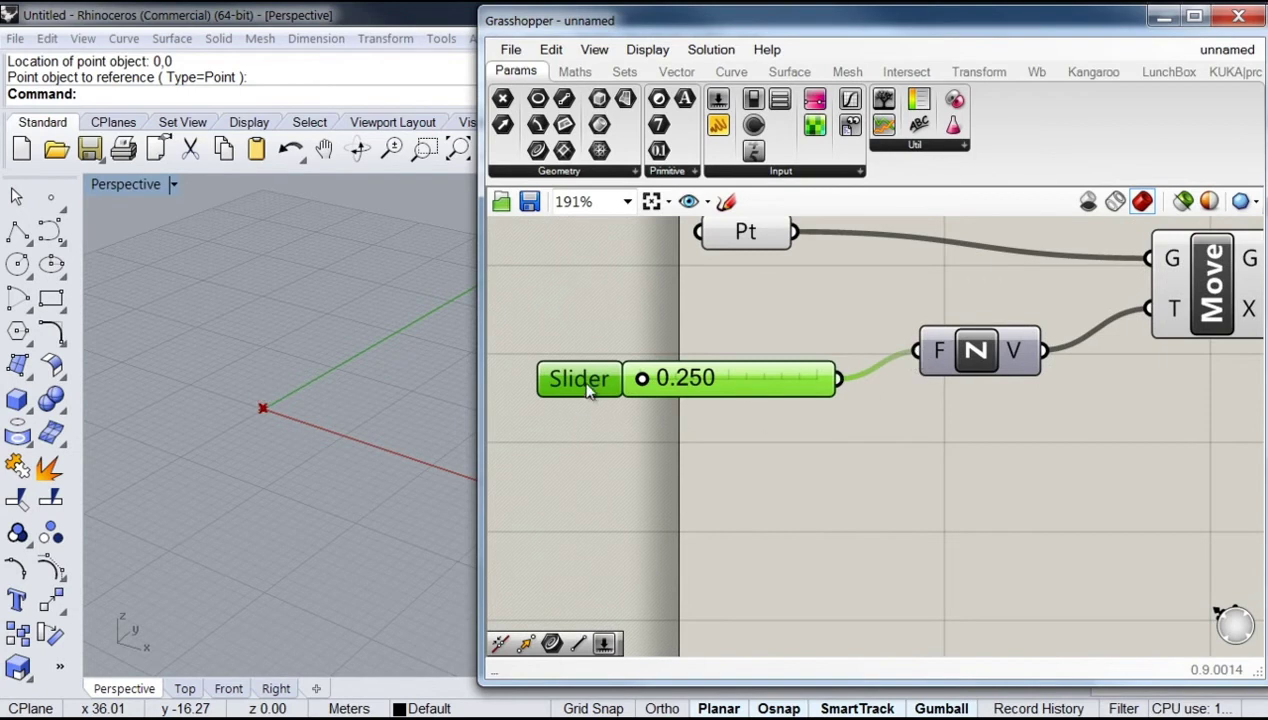
{"action": "left_click_drag", "start_coordinate": [642, 378], "coordinate": [731, 380]}
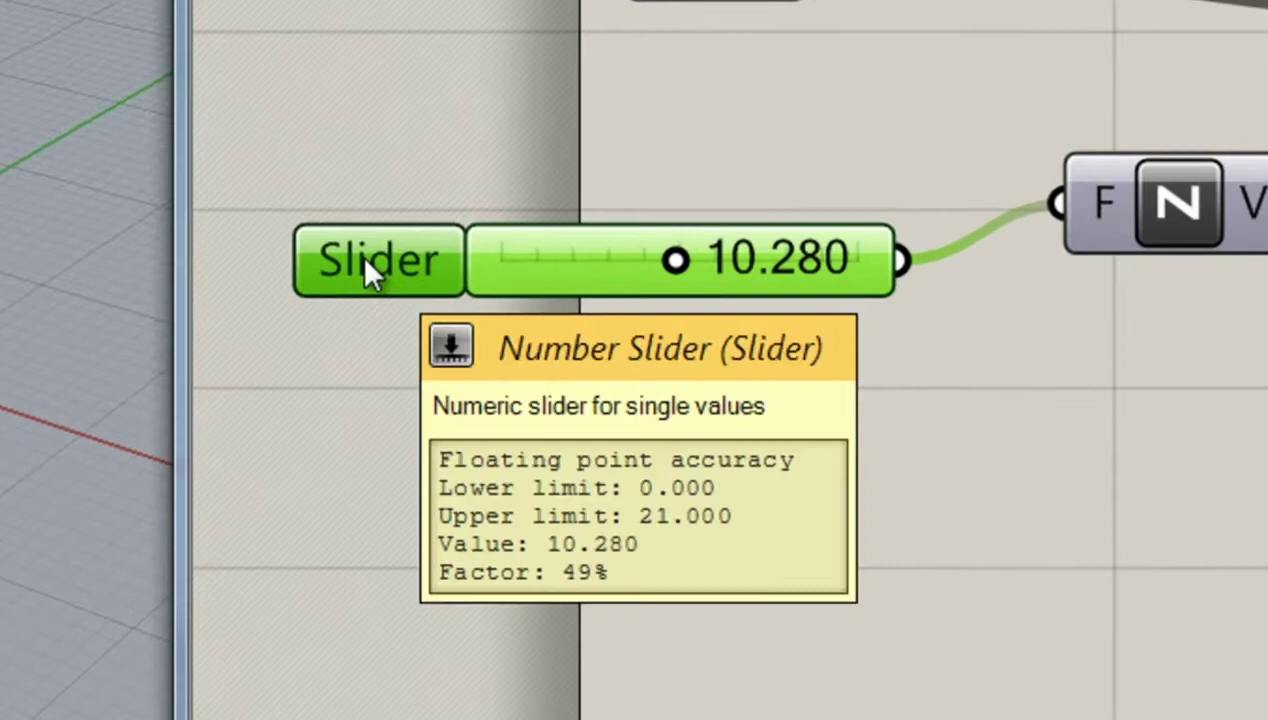
- Rename the height slider to avg.height
{"action": "right_click", "coordinate": [424, 296]}
{"action": "left_click_drag", "start_coordinate": [545, 311], "coordinate": [478, 326]}
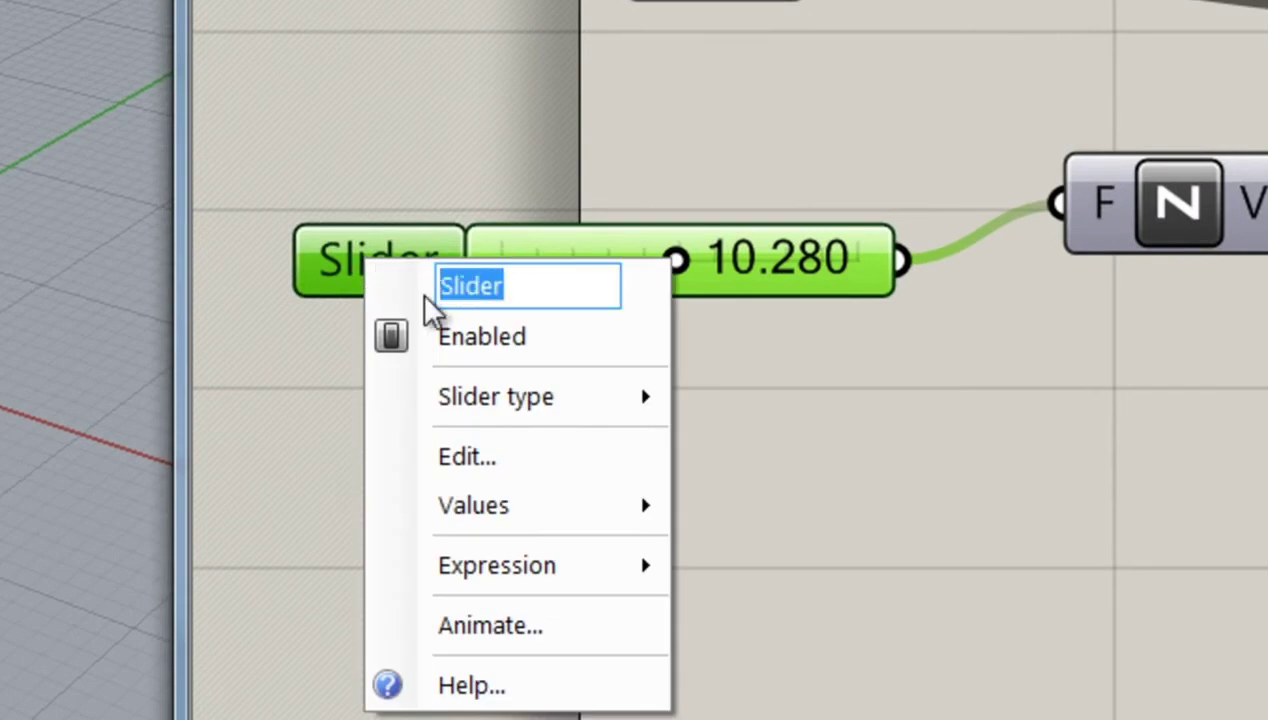
{"action": "type", "text": "avg"}
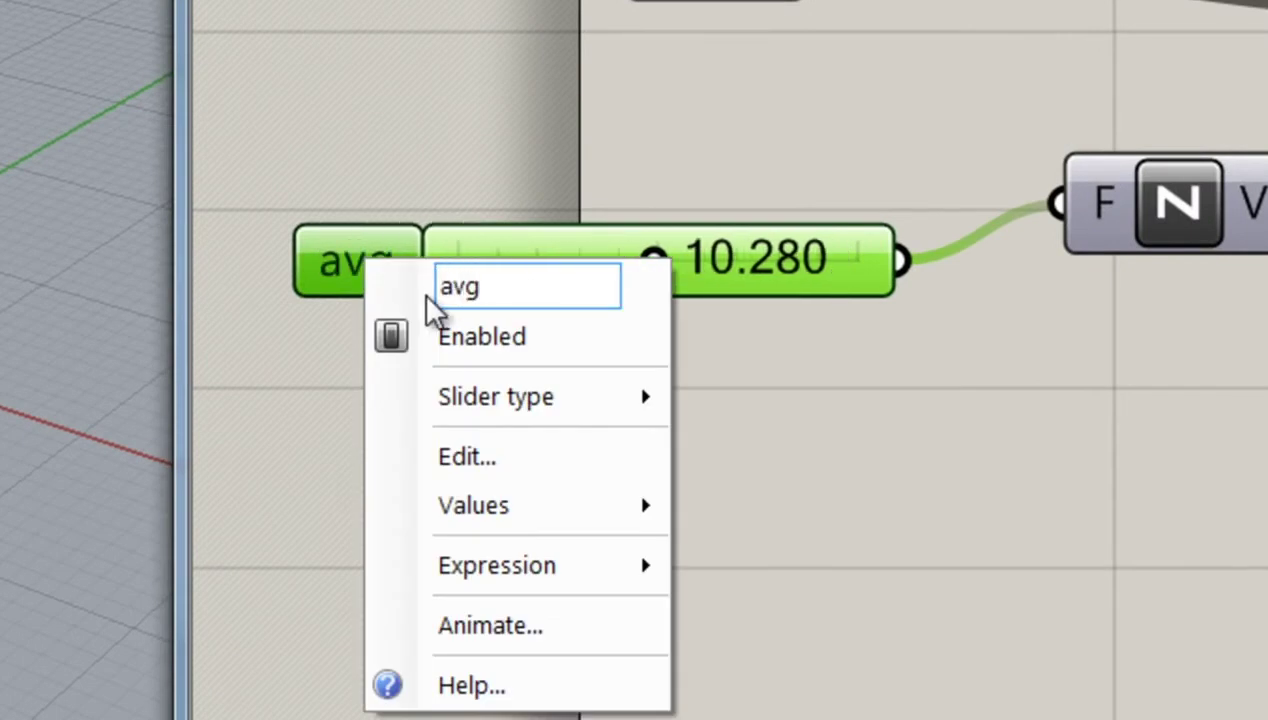
{"action": "type", "text": ".he"}
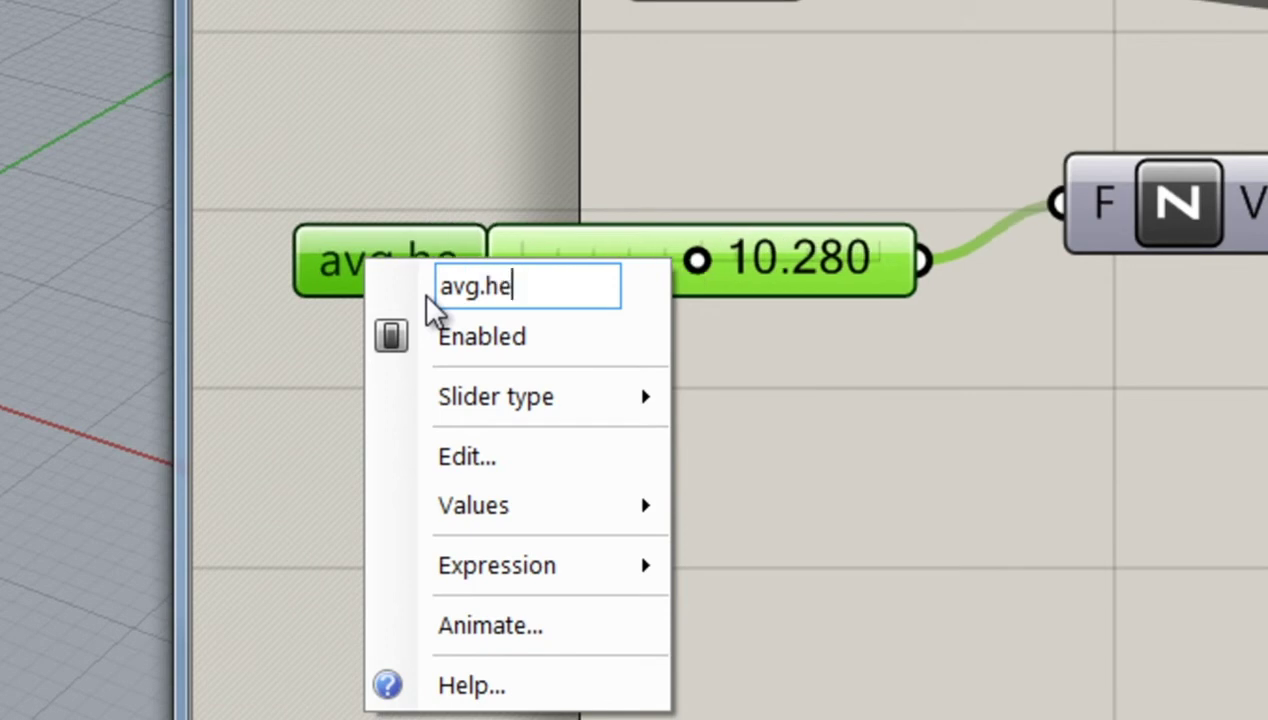
{"action": "type", "text": "ight"}
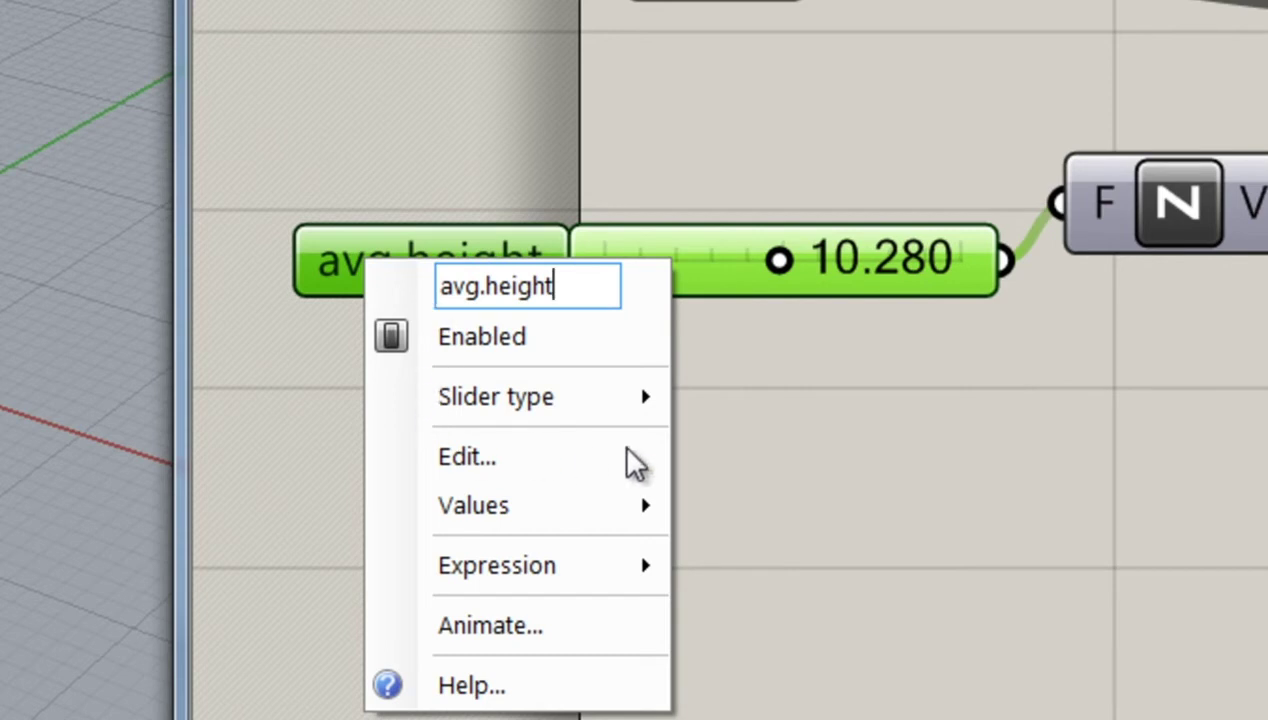
{"action": "left_click", "coordinate": [788, 473]}
- Rearrange Pt, avg.height, Unit Z and Move into a tidy row
{"action": "left_click", "coordinate": [506, 280]}
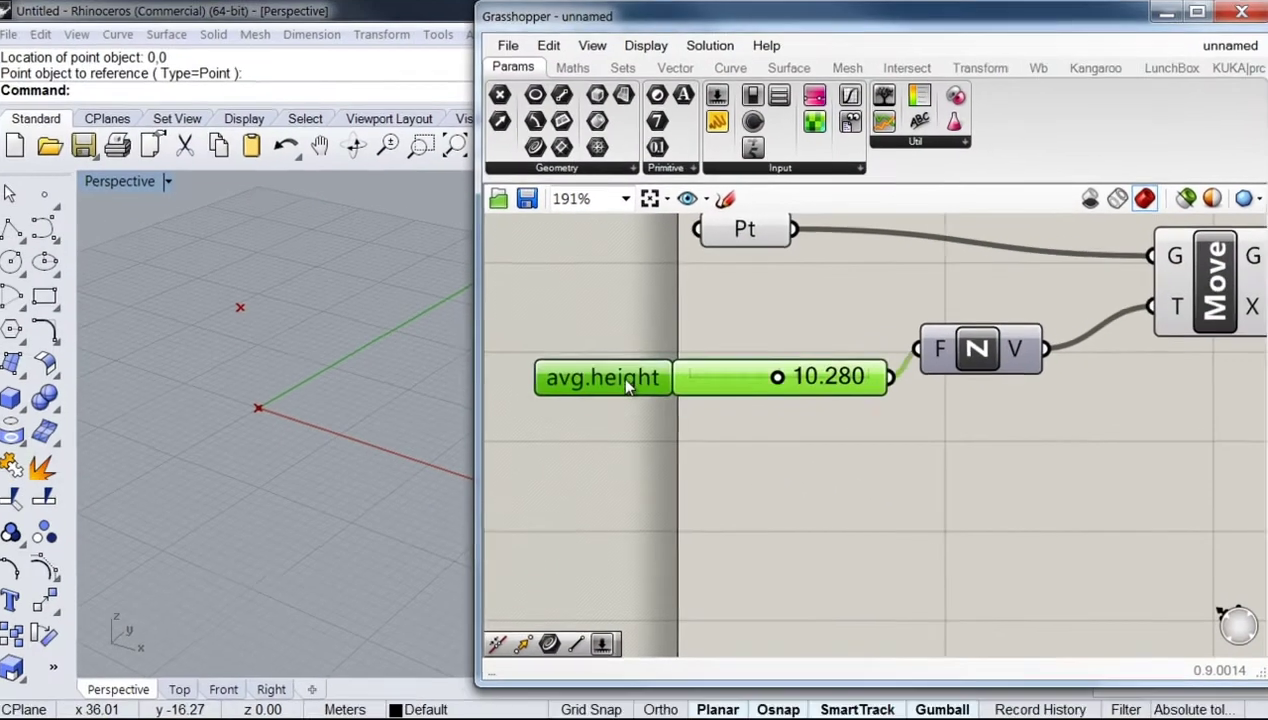
{"action": "right_click_drag", "start_coordinate": [716, 275], "coordinate": [736, 325]}
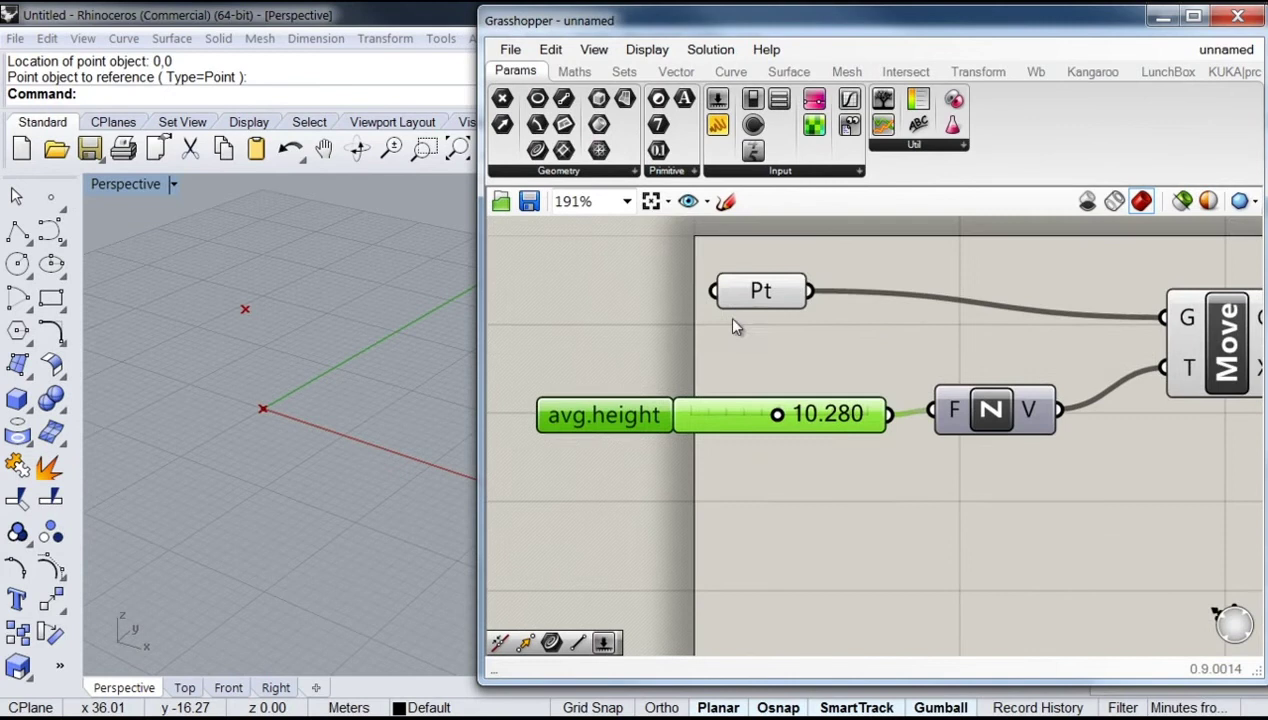
{"action": "left_click_drag", "start_coordinate": [760, 294], "coordinate": [630, 296]}
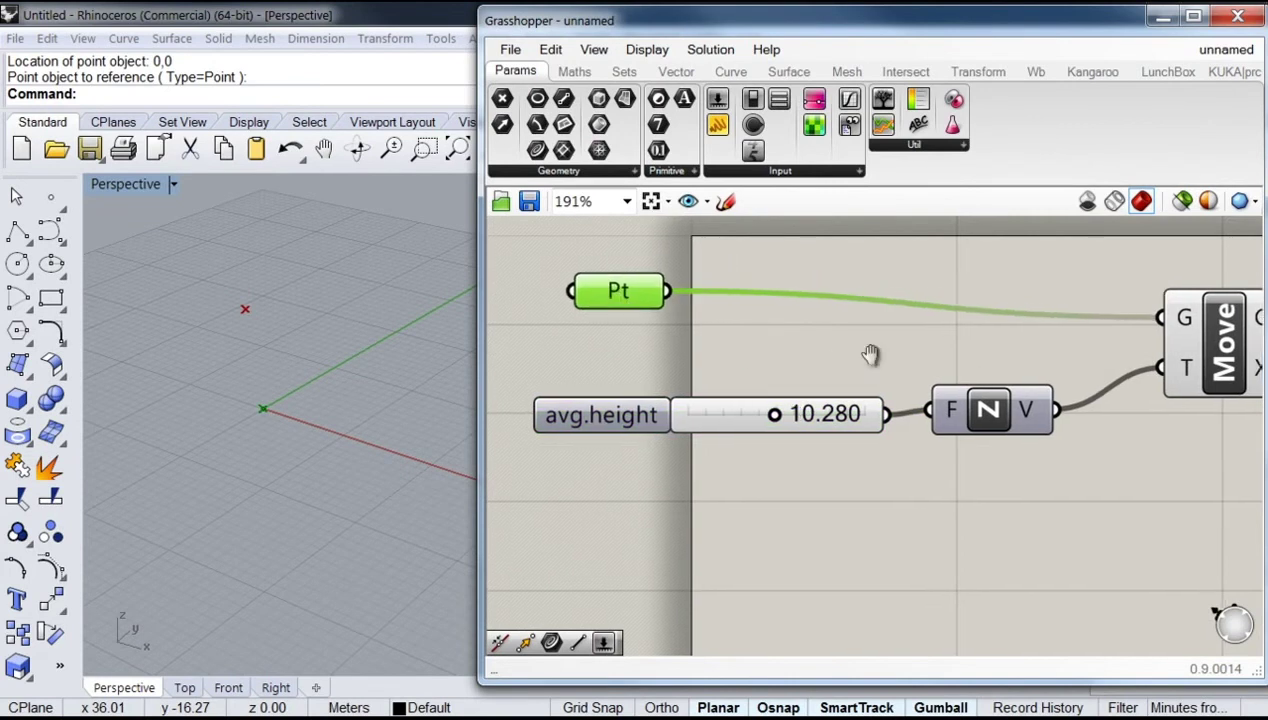
{"action": "right_click_drag", "start_coordinate": [872, 351], "coordinate": [699, 344]}
{"action": "left_click", "coordinate": [1050, 340]}
{"action": "scroll", "coordinate": [1050, 340], "scroll_direction": "down", "scroll_amount": 3}
{"action": "left_click_drag", "start_coordinate": [1112, 425], "coordinate": [600, 278]}
{"action": "left_click_drag", "start_coordinate": [677, 310], "coordinate": [775, 310]}
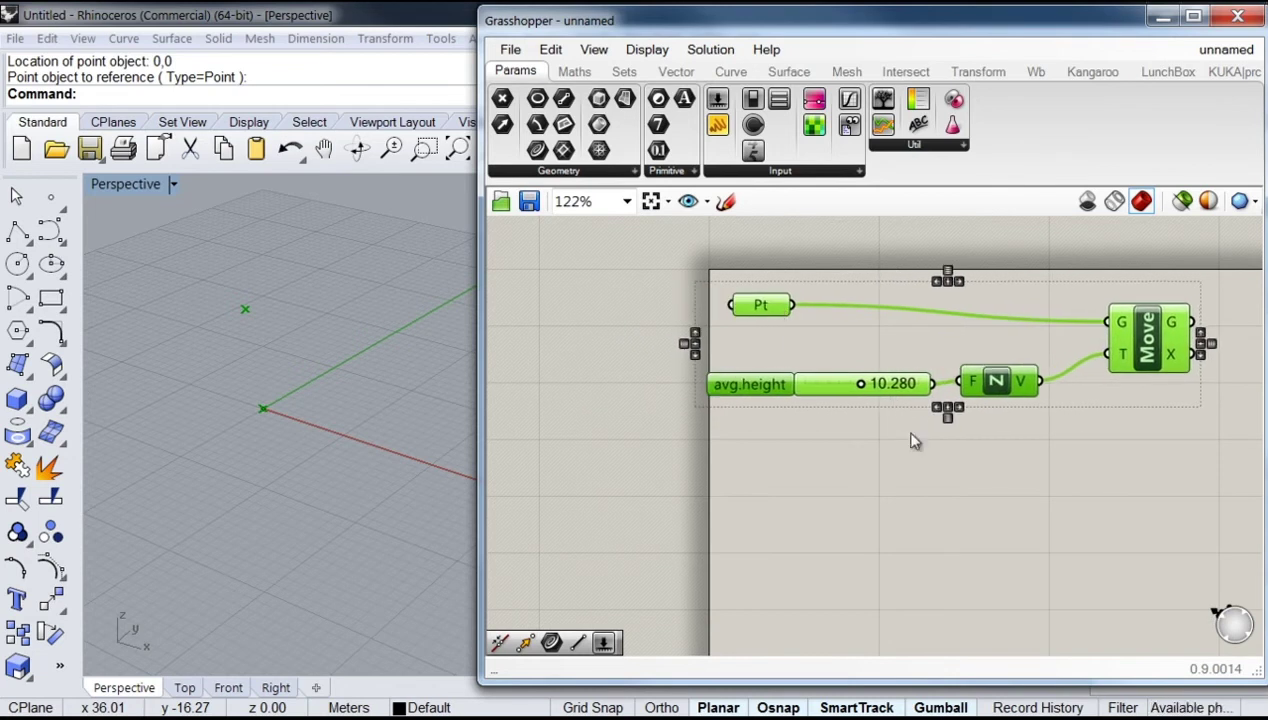
{"action": "right_click_drag", "start_coordinate": [1030, 505], "coordinate": [843, 504]}
{"action": "left_click", "coordinate": [843, 503]}
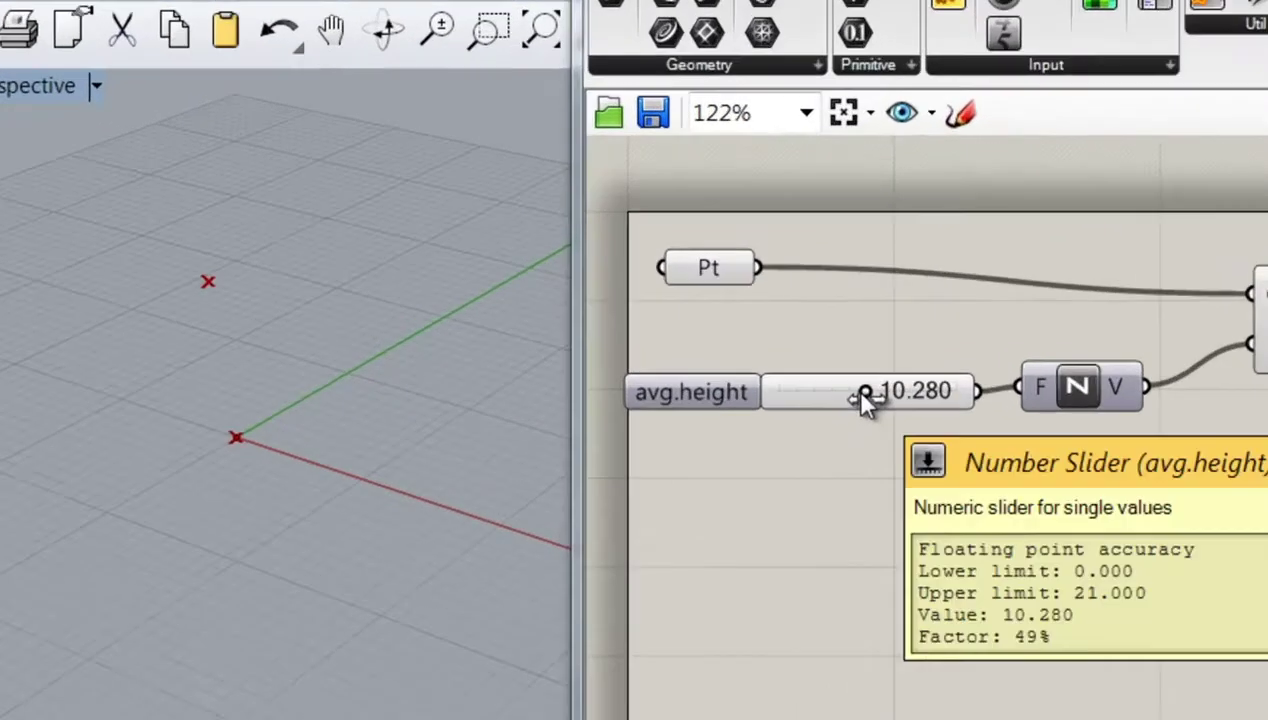
- Set the avg.height slider to 12.691
{"action": "left_click_drag", "start_coordinate": [666, 380], "coordinate": [656, 385]}
{"action": "left_click_drag", "start_coordinate": [970, 411], "coordinate": [1007, 419]}
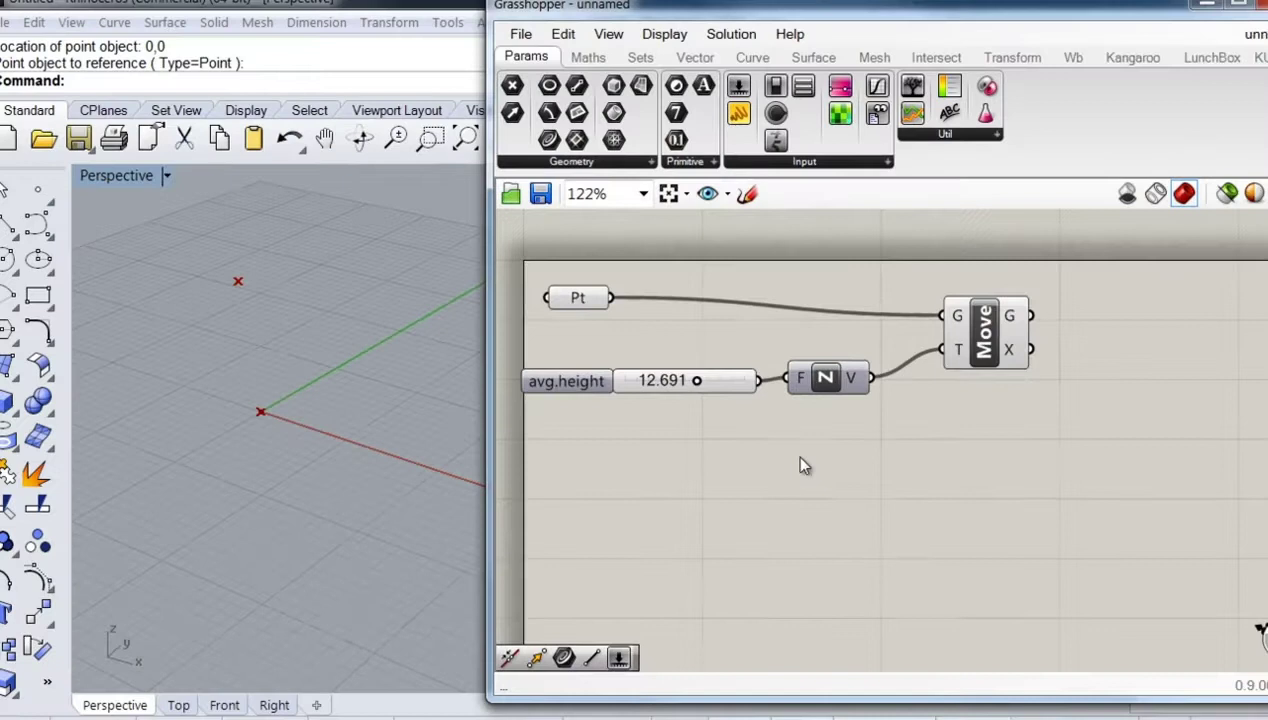
{"action": "right_click_drag", "start_coordinate": [949, 486], "coordinate": [919, 496]}
{"action": "scroll", "coordinate": [915, 505], "scroll_direction": "down", "scroll_amount": 2}
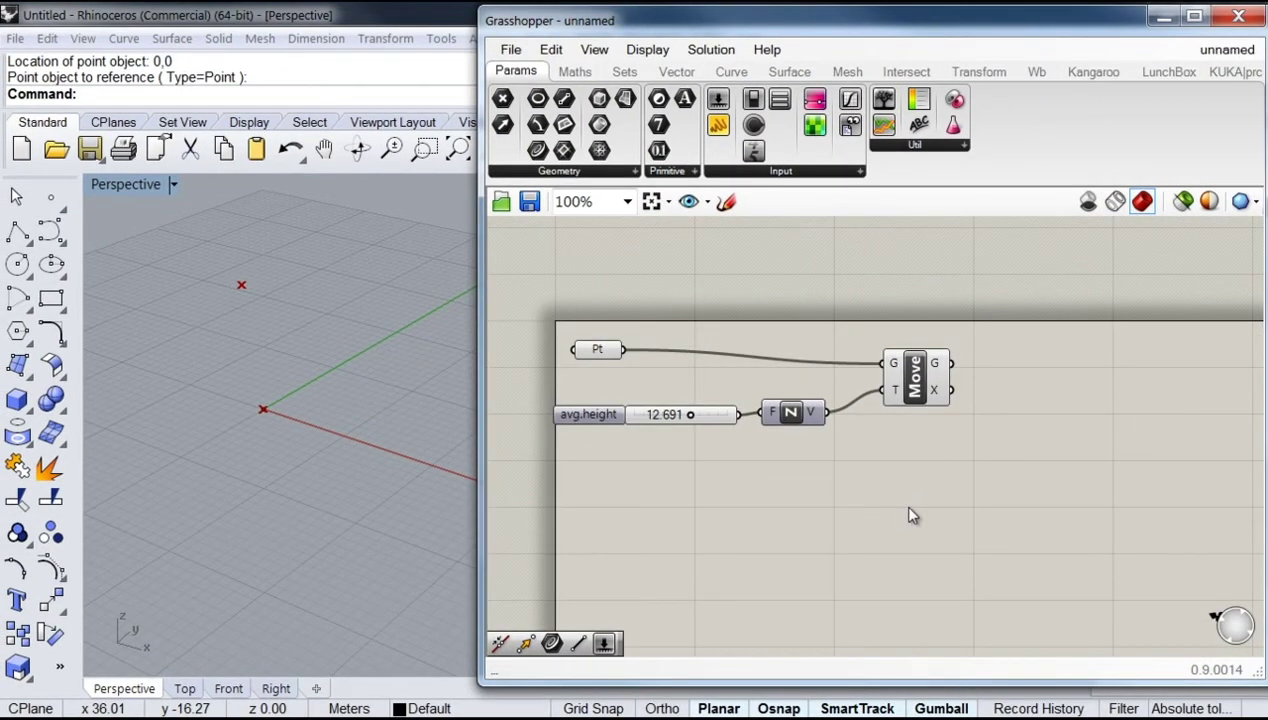
- Add a second Move fed by the raised point and duplicate it below
{"action": "left_click", "coordinate": [911, 383]}
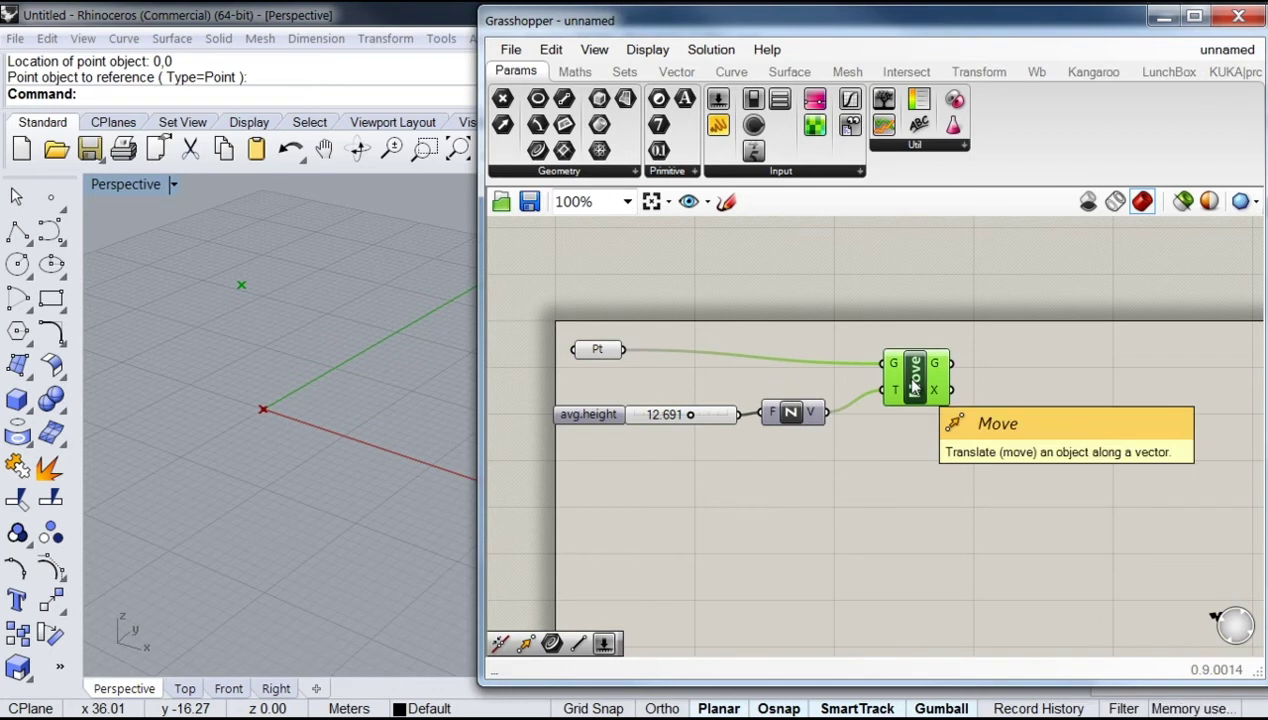
{"action": "double_click", "coordinate": [969, 510]}
{"action": "type", "text": "move"}
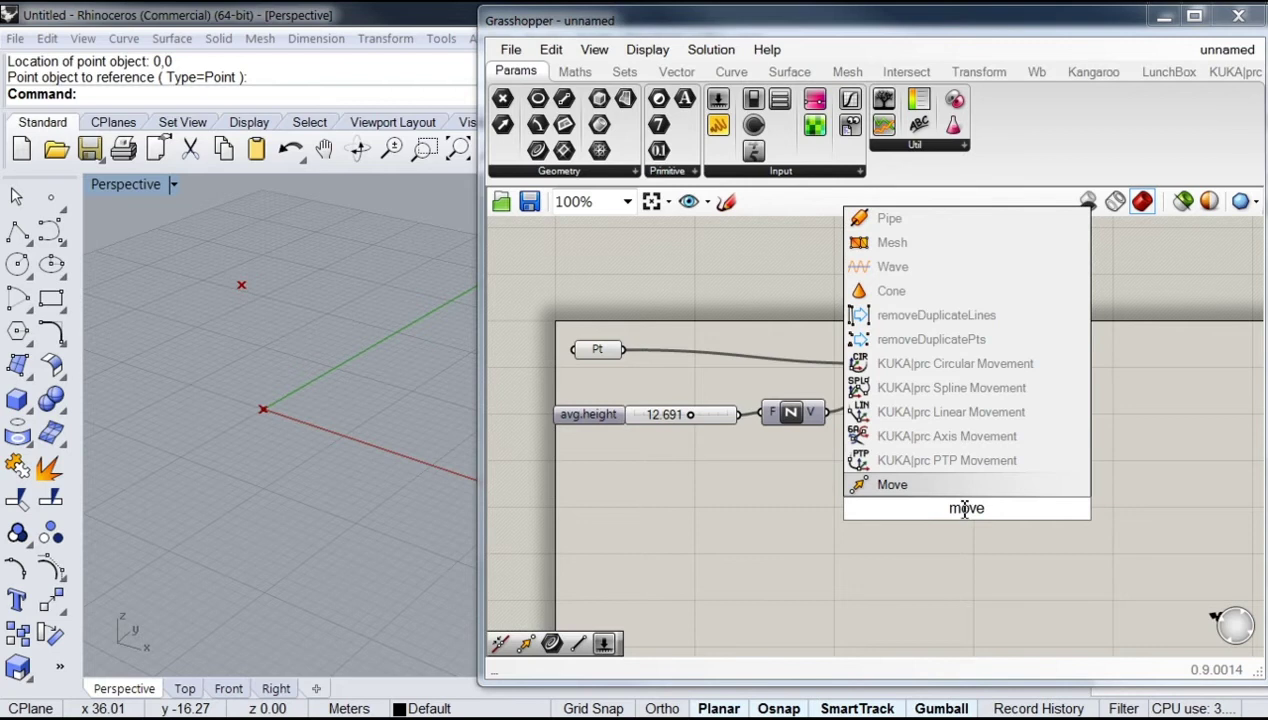
{"action": "key", "text": "Return"}
{"action": "left_click_drag", "start_coordinate": [960, 510], "coordinate": [951, 363]}
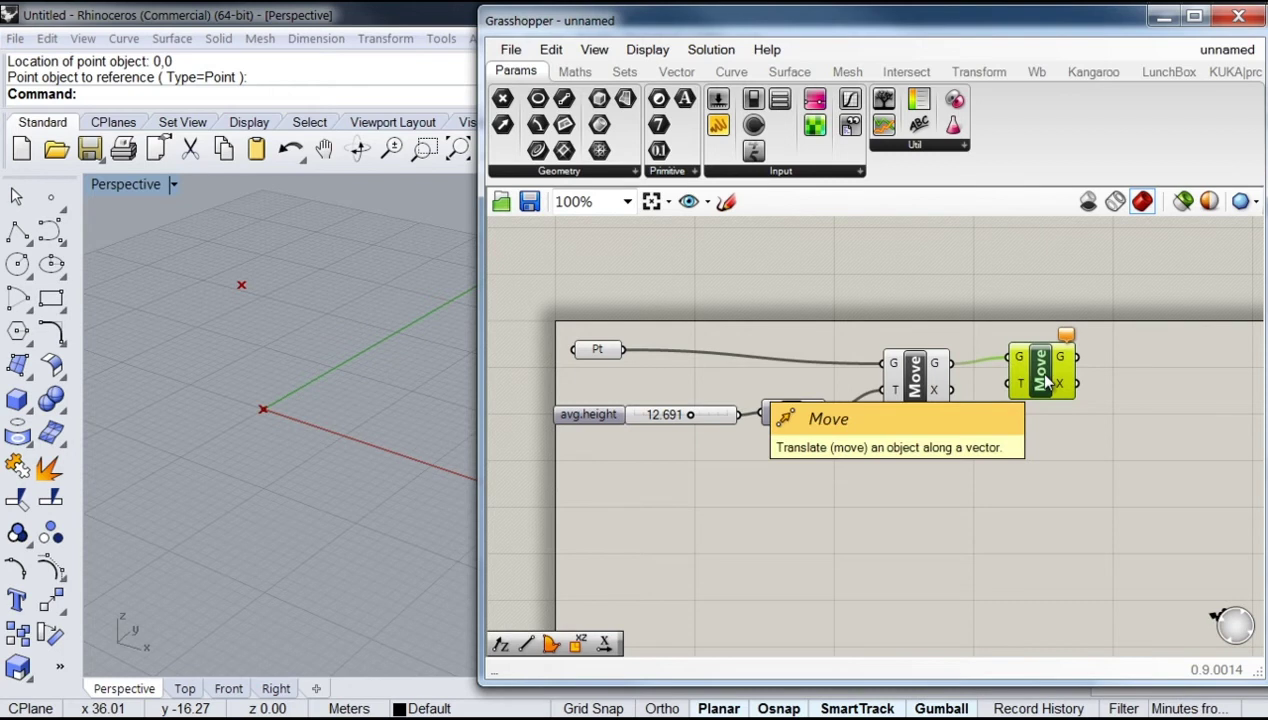
{"action": "left_click_drag", "start_coordinate": [1043, 380], "coordinate": [1040, 450], "text": "alt"}
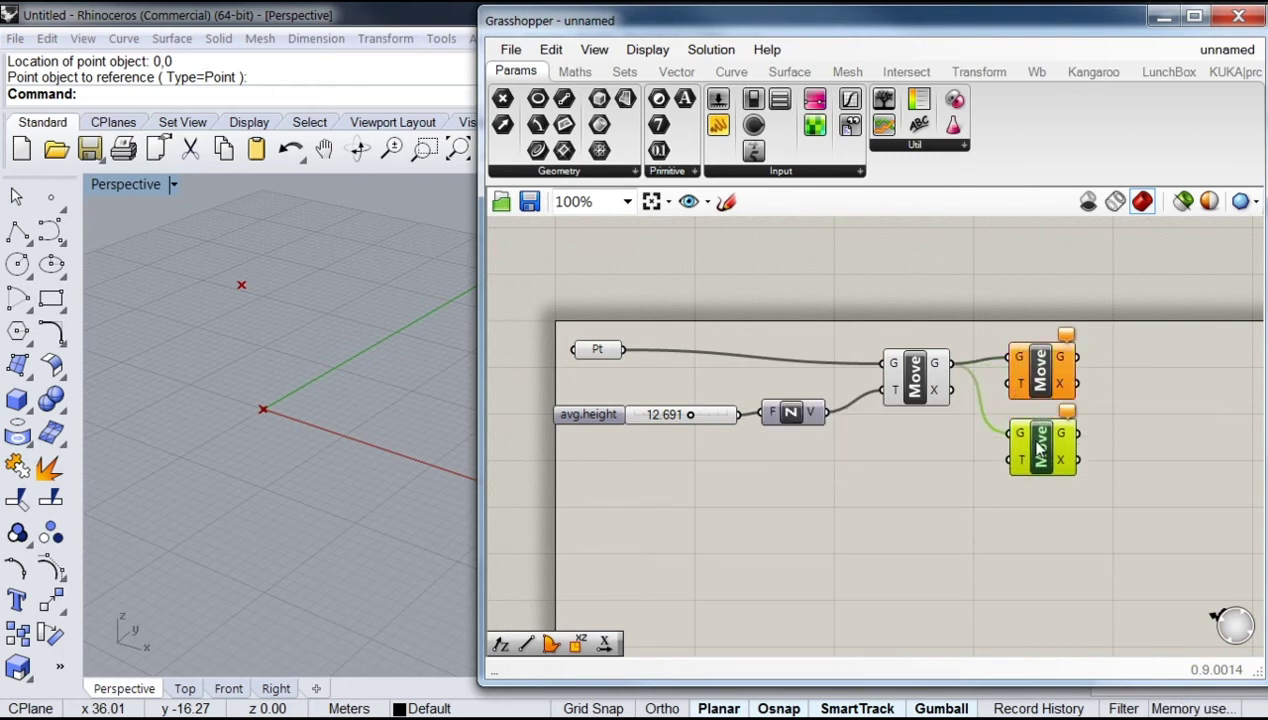
- Add Unit X vectors and wire them into both new Move T inputs
{"action": "double_click", "coordinate": [840, 536]}
{"action": "type", "text": "x"}
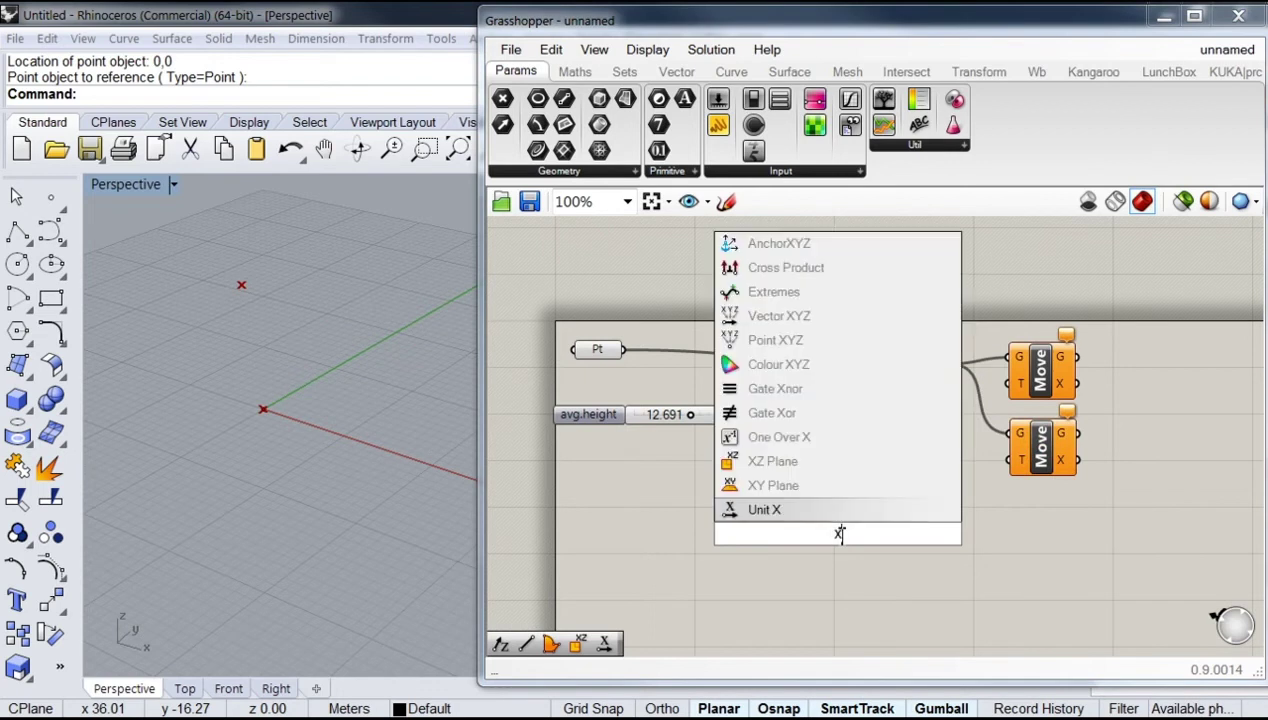
{"action": "left_click", "coordinate": [841, 529]}
{"action": "left_click_drag", "start_coordinate": [836, 527], "coordinate": [850, 561]}
{"action": "left_click_drag", "start_coordinate": [876, 503], "coordinate": [1010, 384]}
{"action": "left_click_drag", "start_coordinate": [964, 527], "coordinate": [880, 549]}
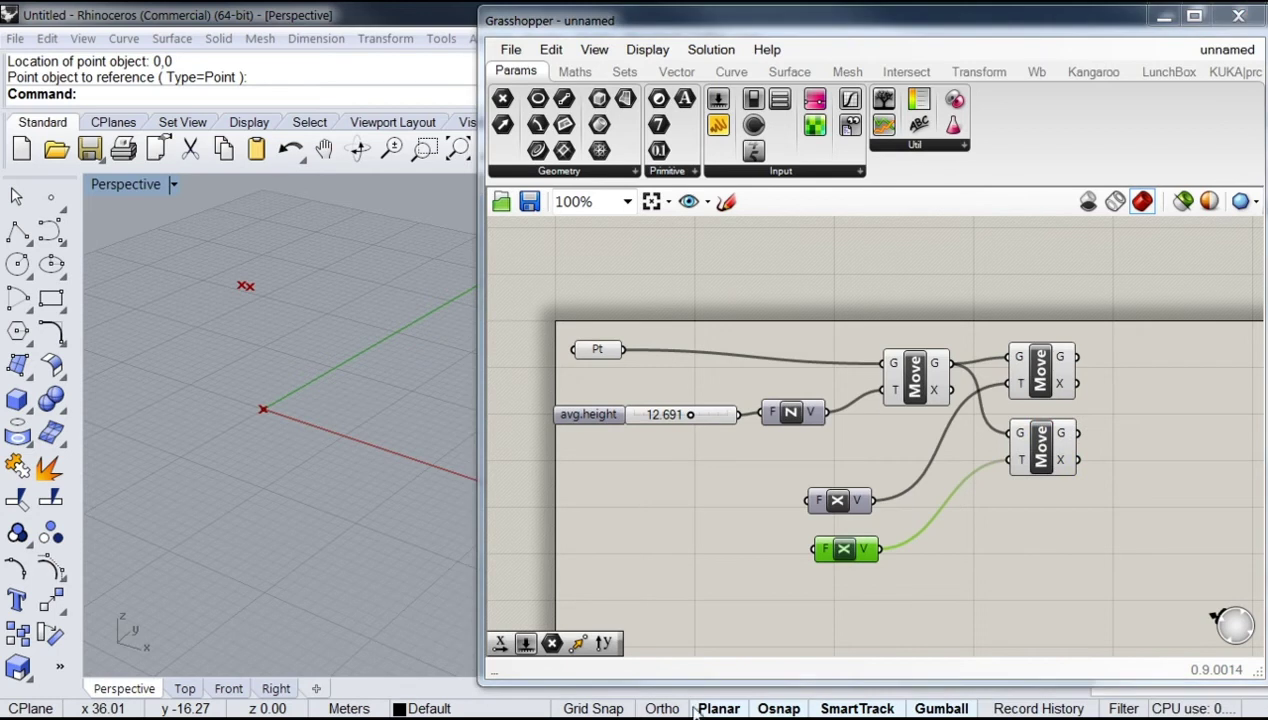
- Add a new Number Slider to the canvas
{"action": "left_click", "coordinate": [631, 531]}
{"action": "double_click", "coordinate": [631, 531]}
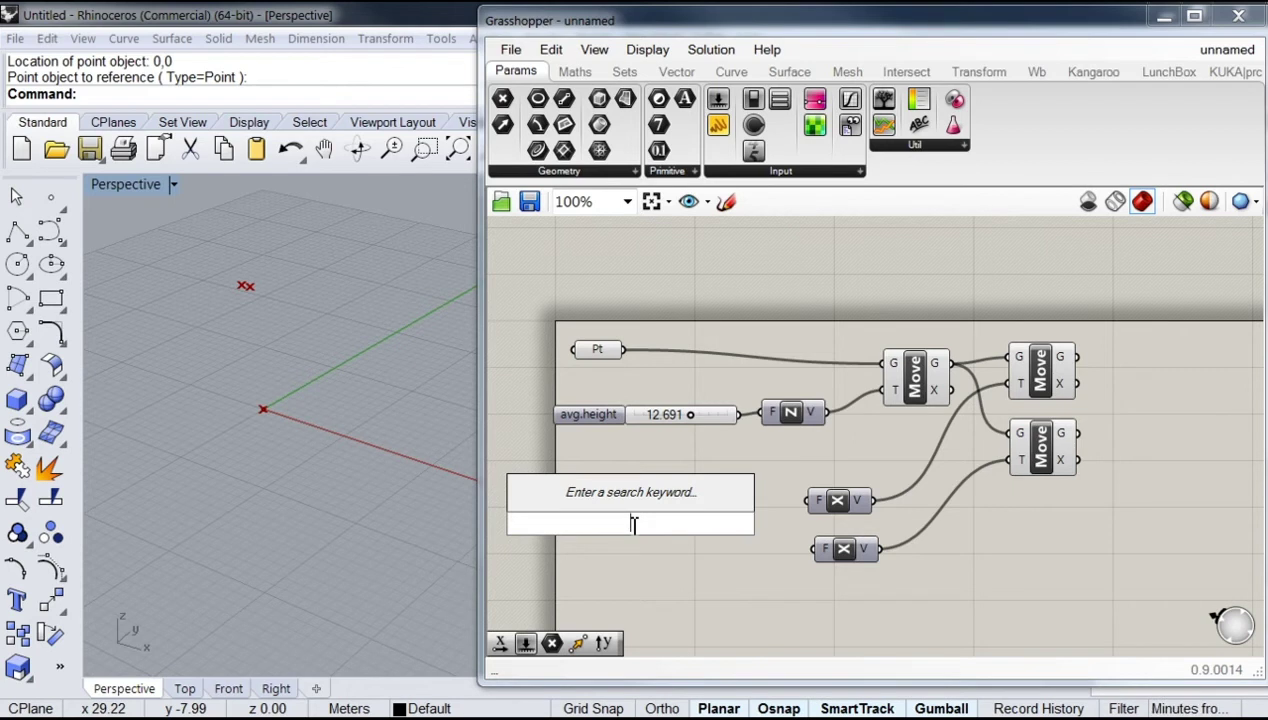
{"action": "type", "text": "slider"}
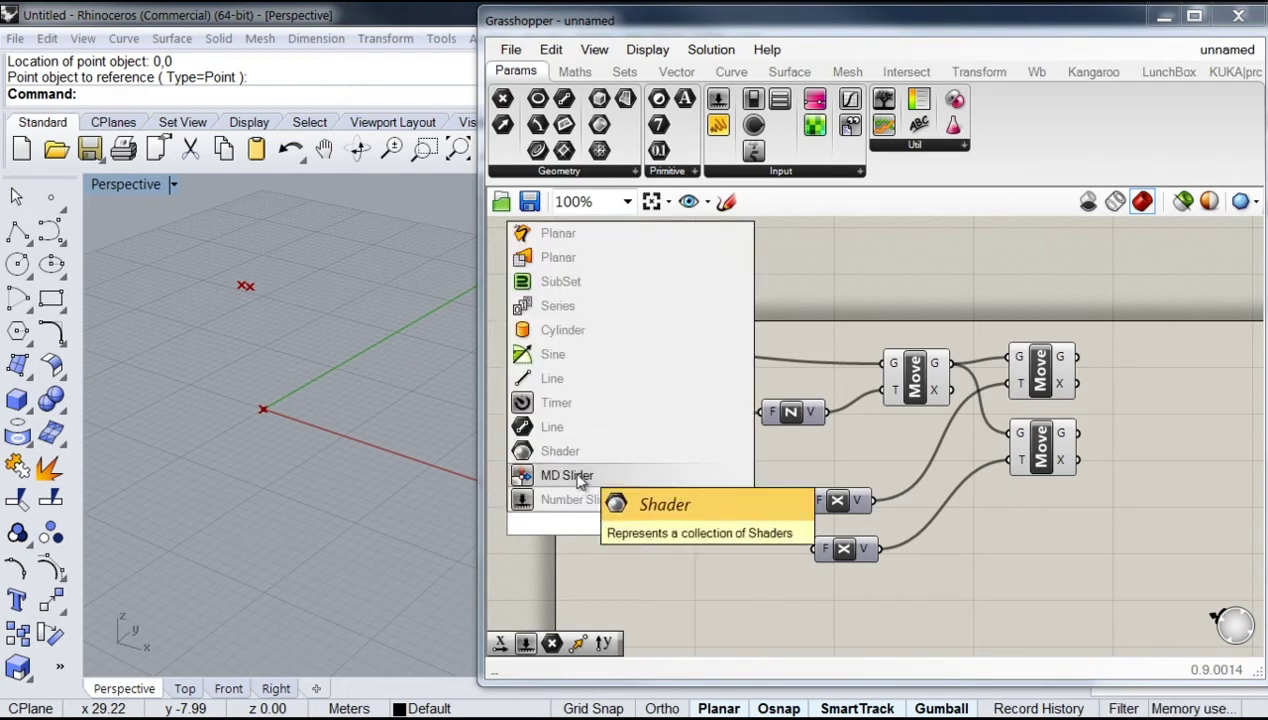
{"action": "left_click", "coordinate": [540, 500]}
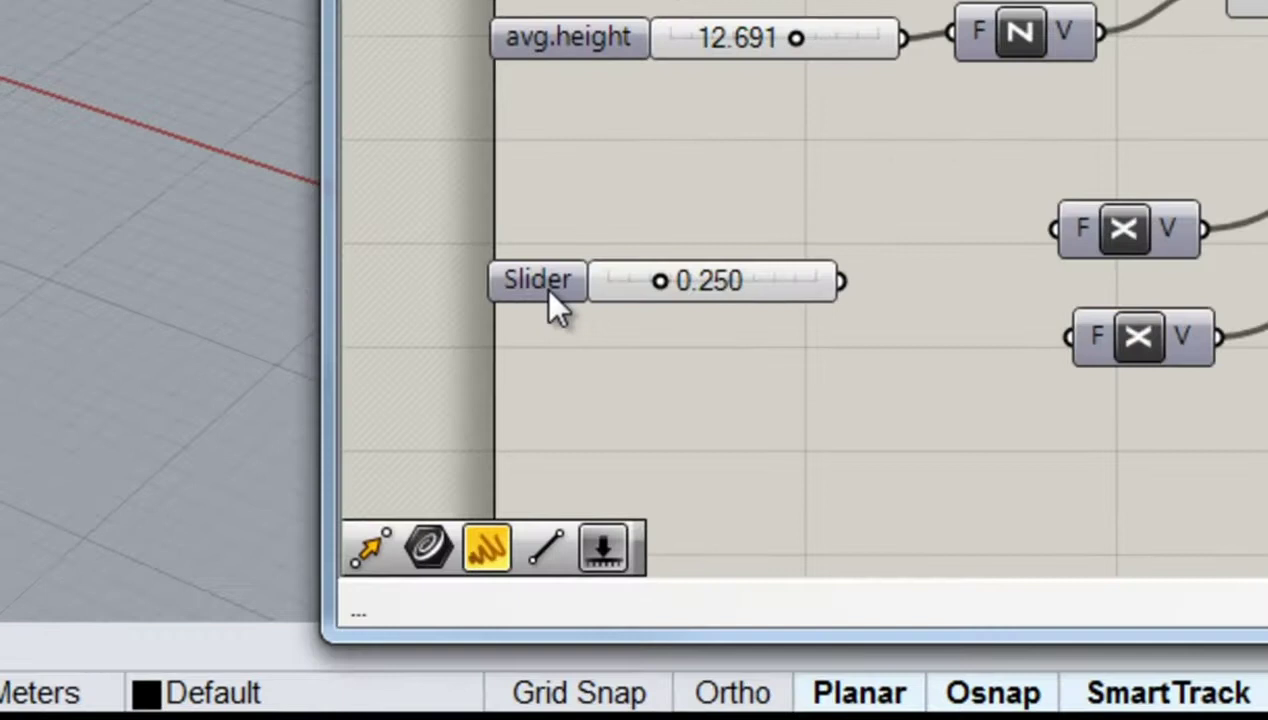
- Rename the new slider to avg.Lenght
{"action": "right_click", "coordinate": [571, 476]}
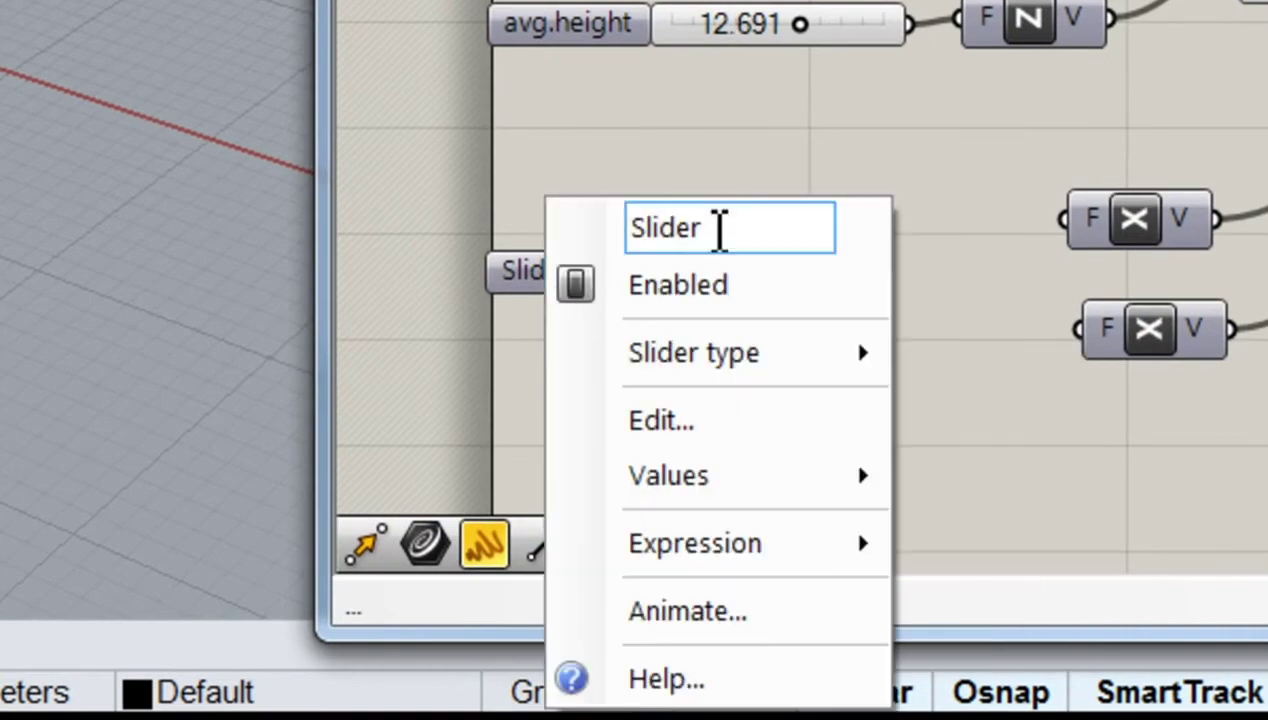
{"action": "left_click_drag", "start_coordinate": [722, 229], "coordinate": [608, 245]}
{"action": "type", "text": "A"}
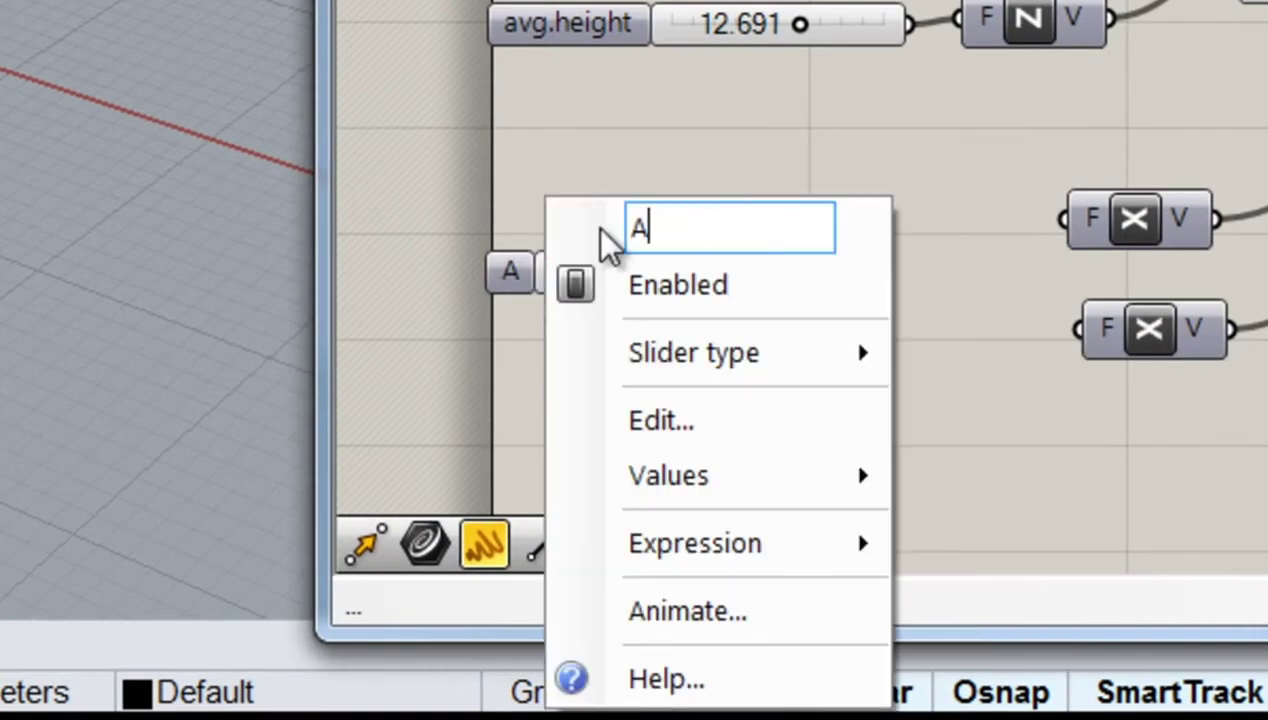
{"action": "type", "text": "V"}
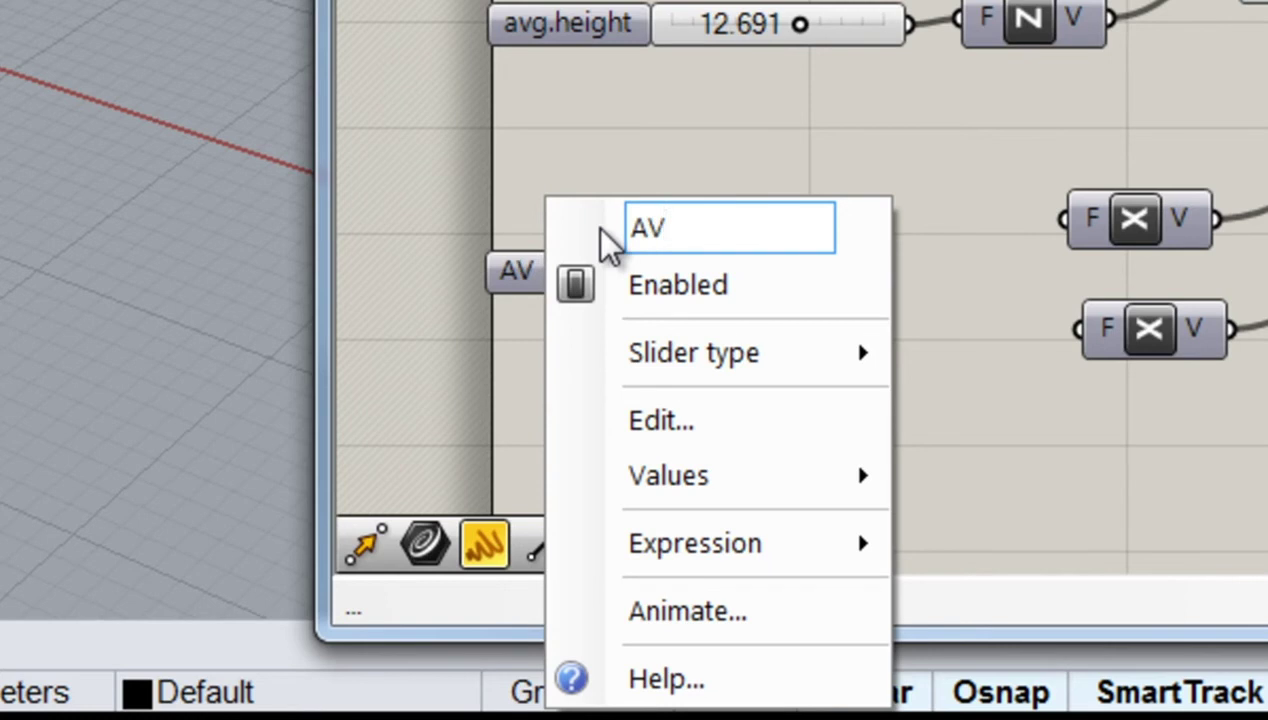
{"action": "key", "text": "BackSpace"}
{"action": "type", "text": "A"}
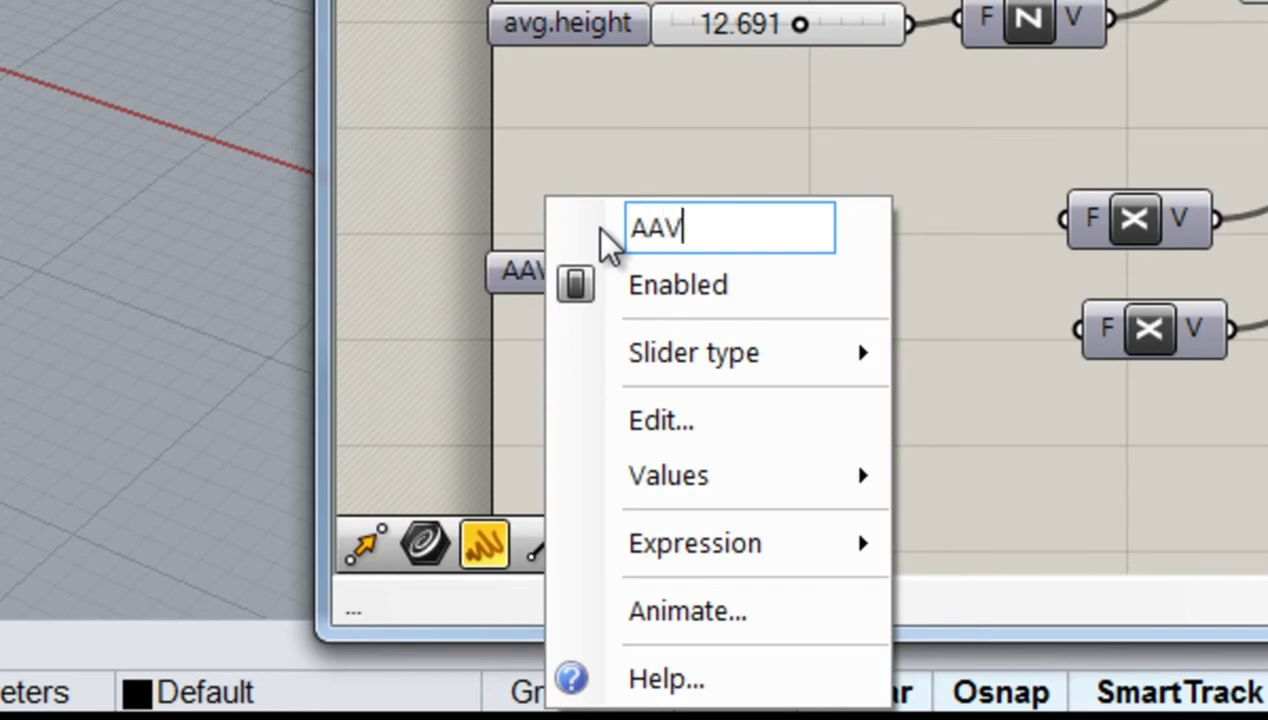
{"action": "key", "text": "BackSpace"}
{"action": "key", "text": "BackSpace"}
{"action": "key", "text": "BackSpace"}
{"action": "type", "text": "avg"}
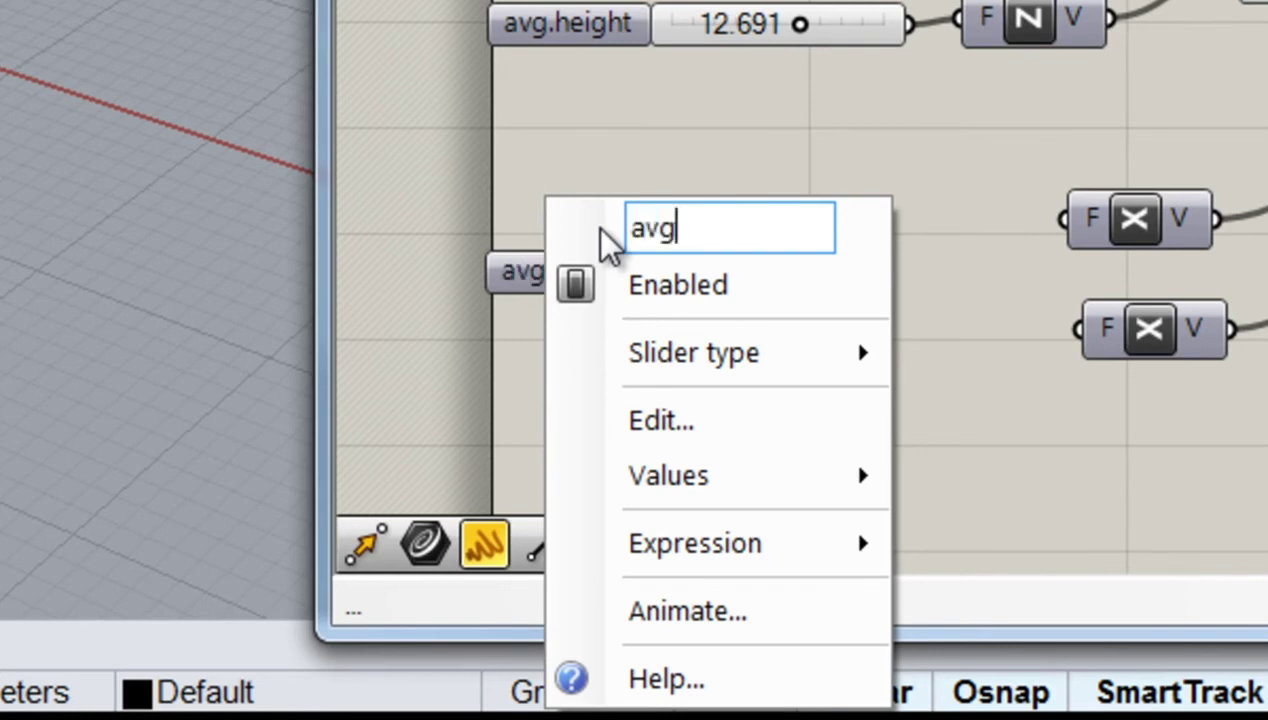
{"action": "type", "text": ".Leb"}
{"action": "key", "text": "BackSpace"}
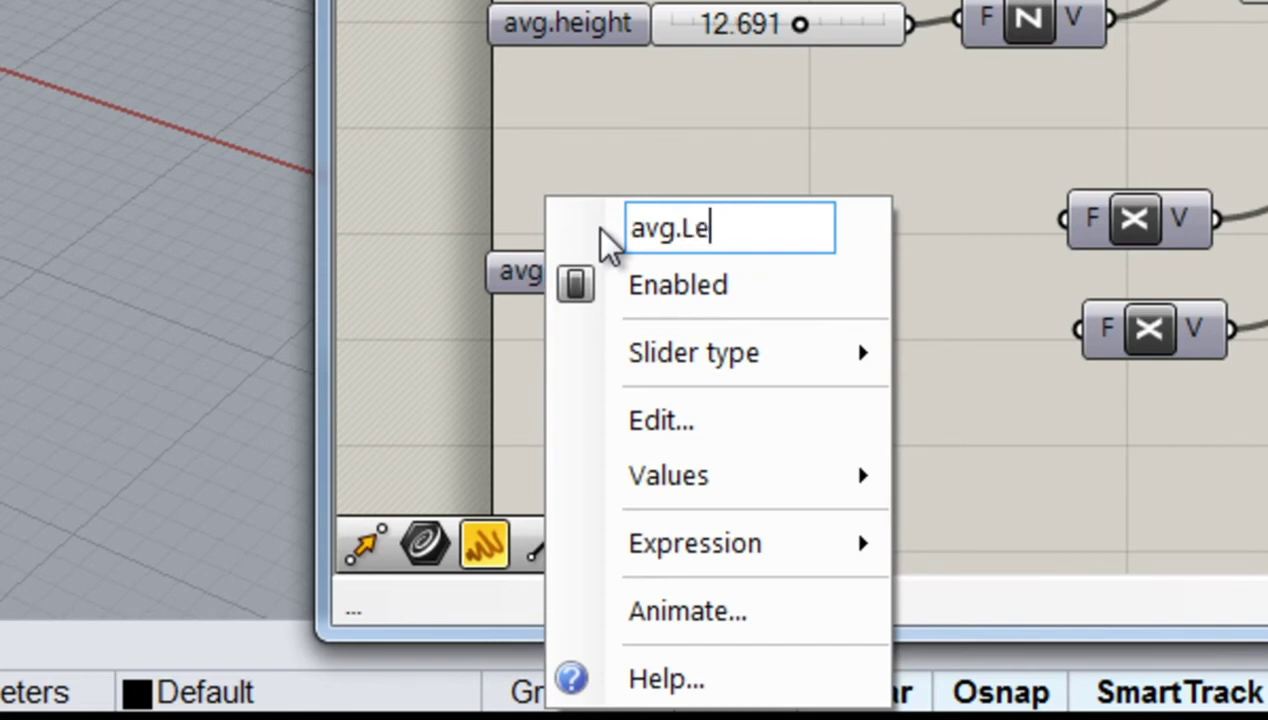
{"action": "type", "text": "nght"}
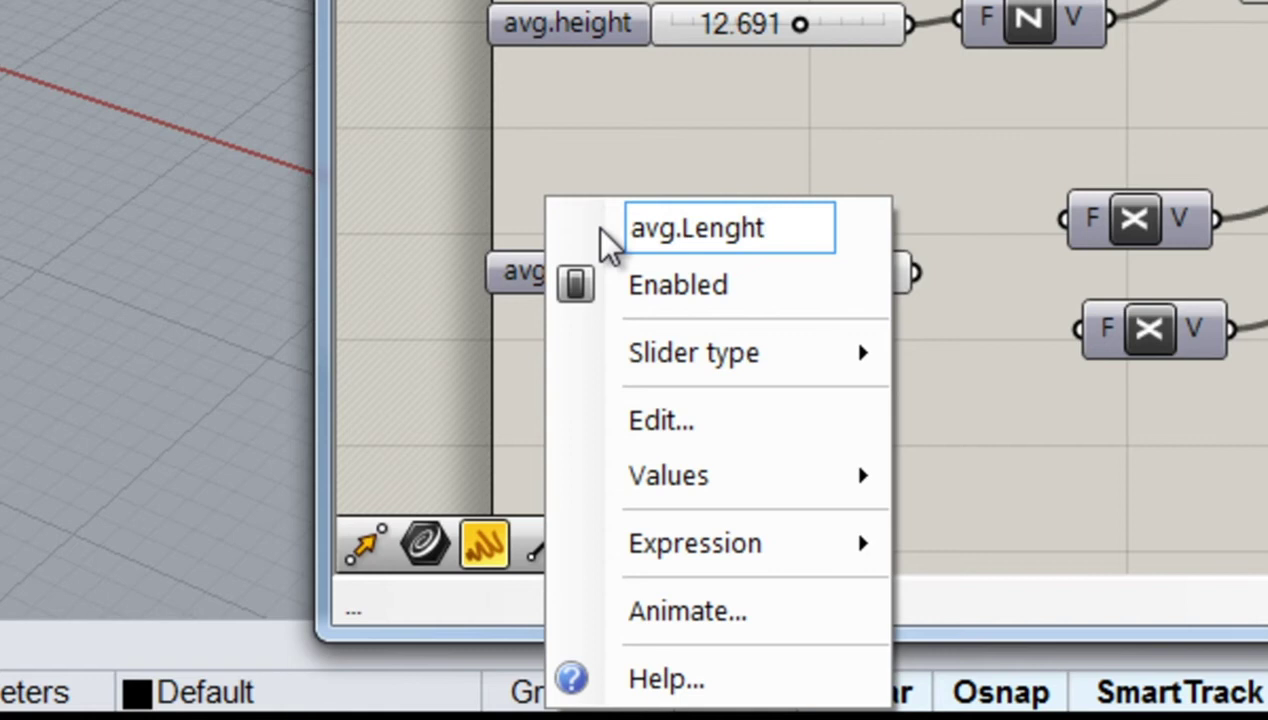
{"action": "left_click", "coordinate": [818, 186]}
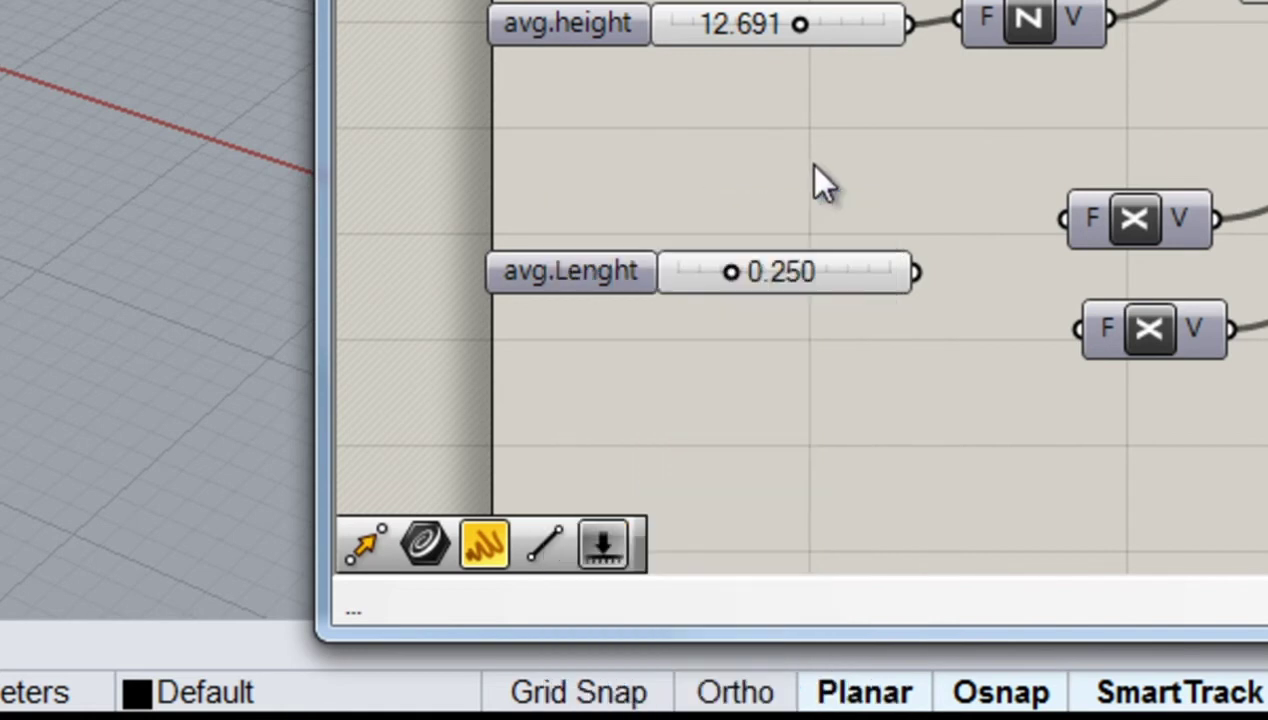
- Place avg.Lenght under avg.height and set its maximum to 51
{"action": "left_click", "coordinate": [583, 275]}
{"action": "left_click_drag", "start_coordinate": [583, 275], "coordinate": [495, 275]}
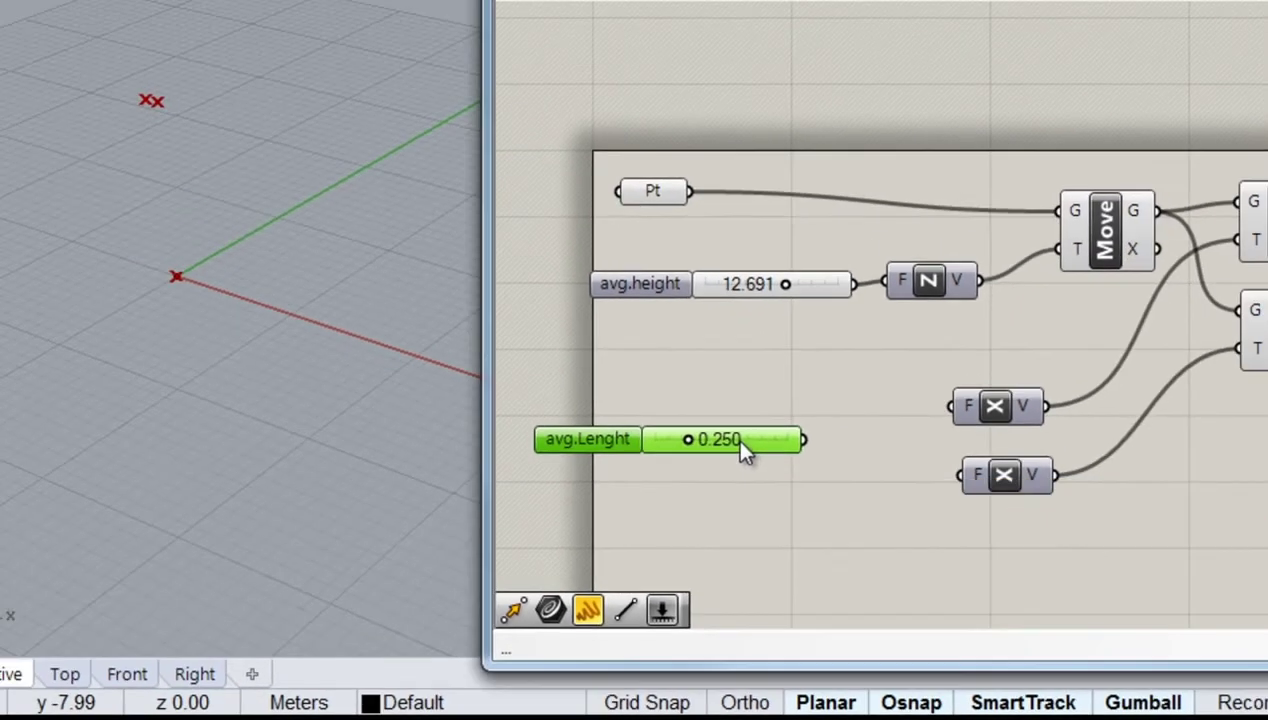
{"action": "double_click", "coordinate": [740, 410]}
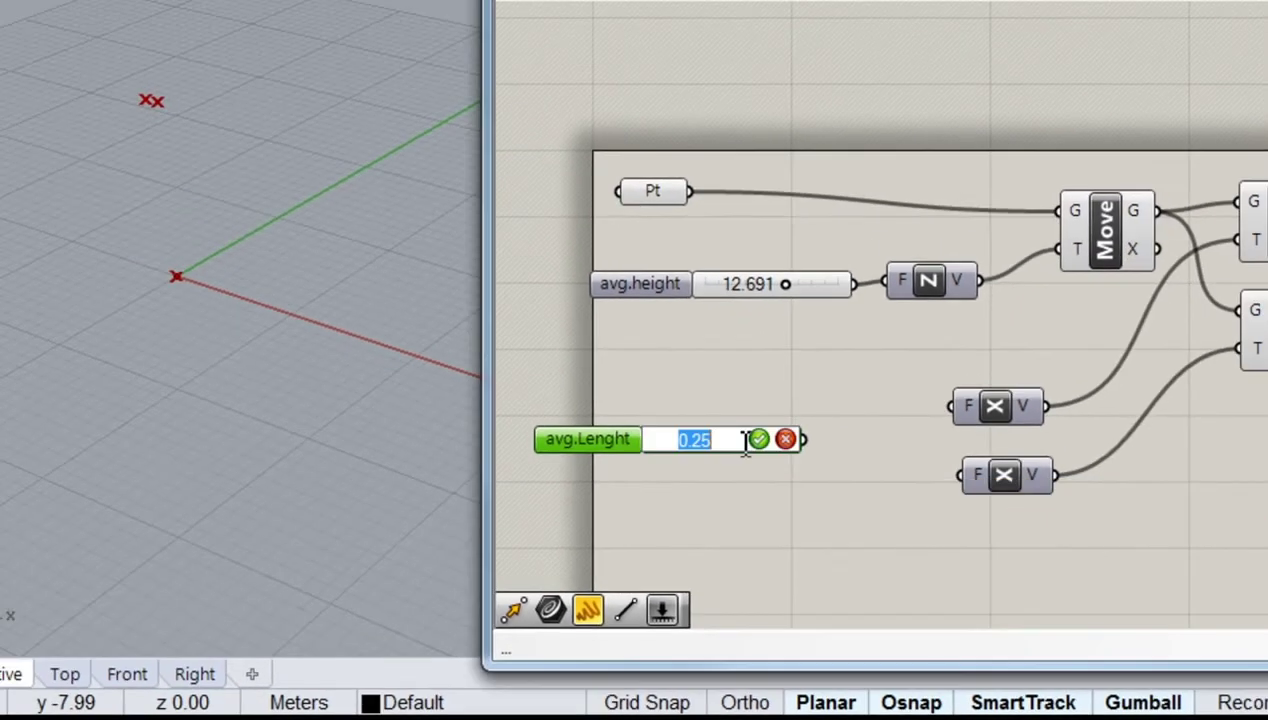
{"action": "double_click", "coordinate": [597, 439]}
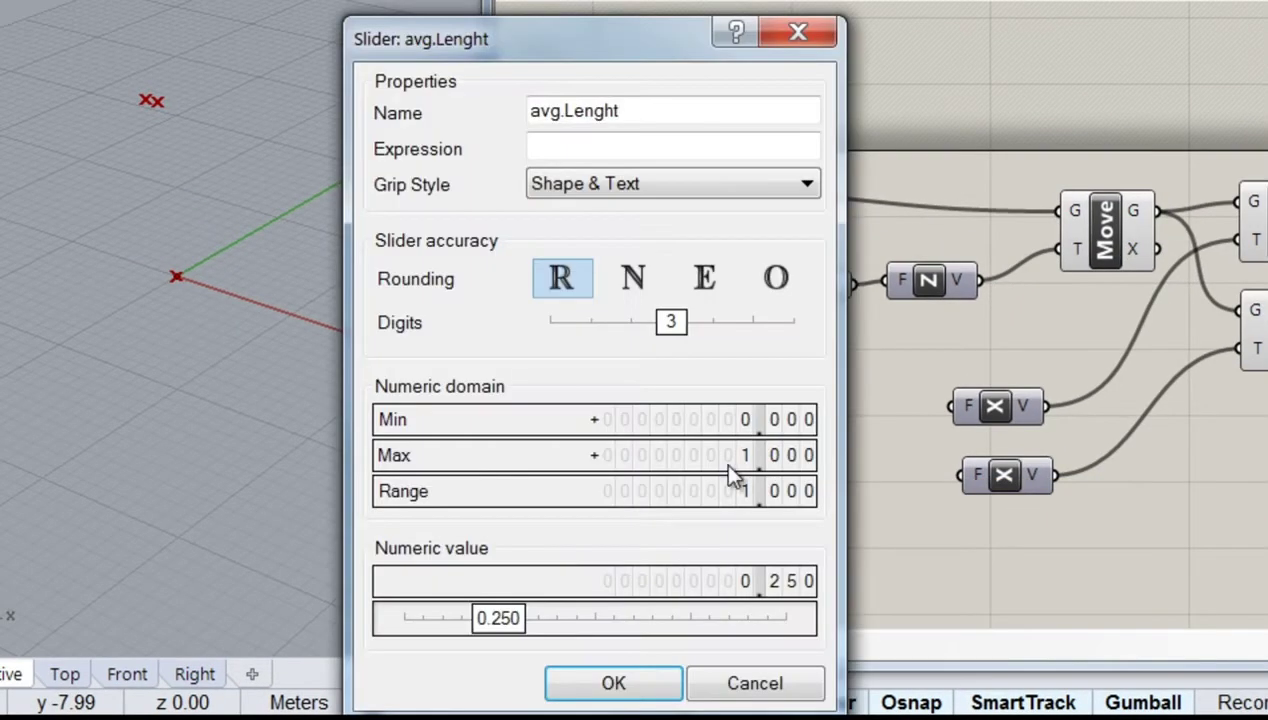
{"action": "left_click_drag", "start_coordinate": [726, 466], "coordinate": [727, 308]}
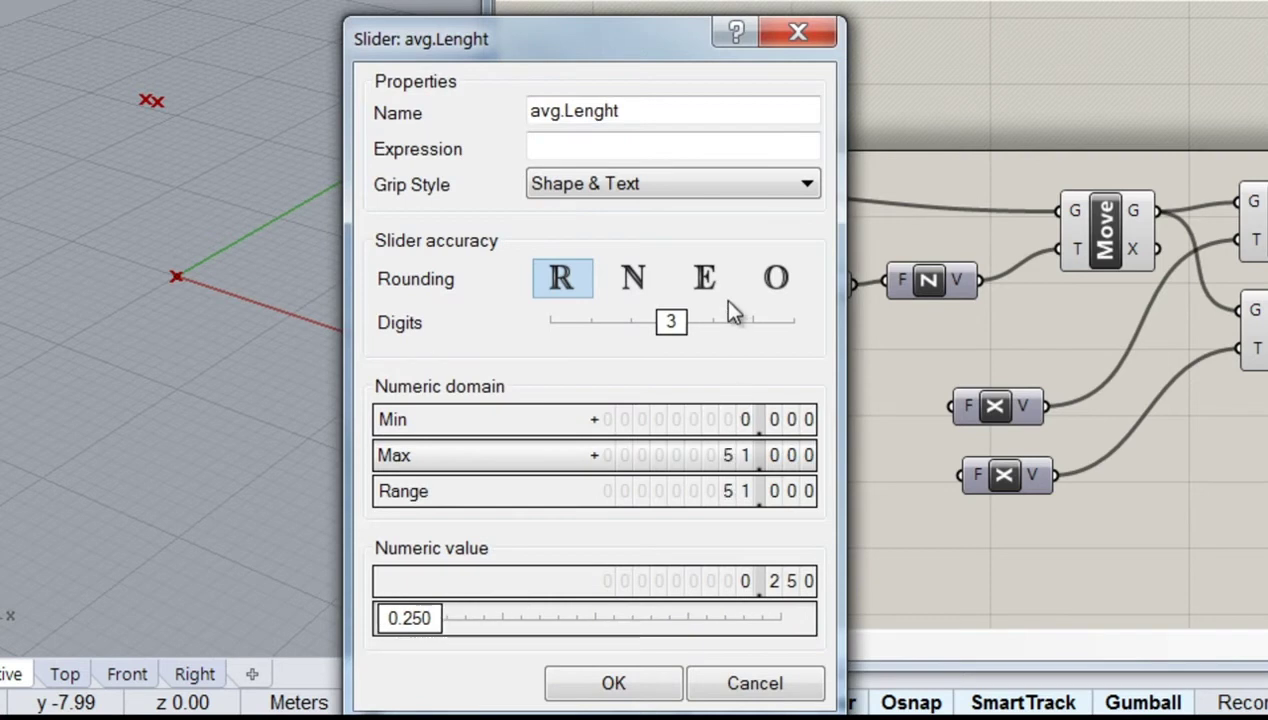
{"action": "left_click", "coordinate": [615, 683]}
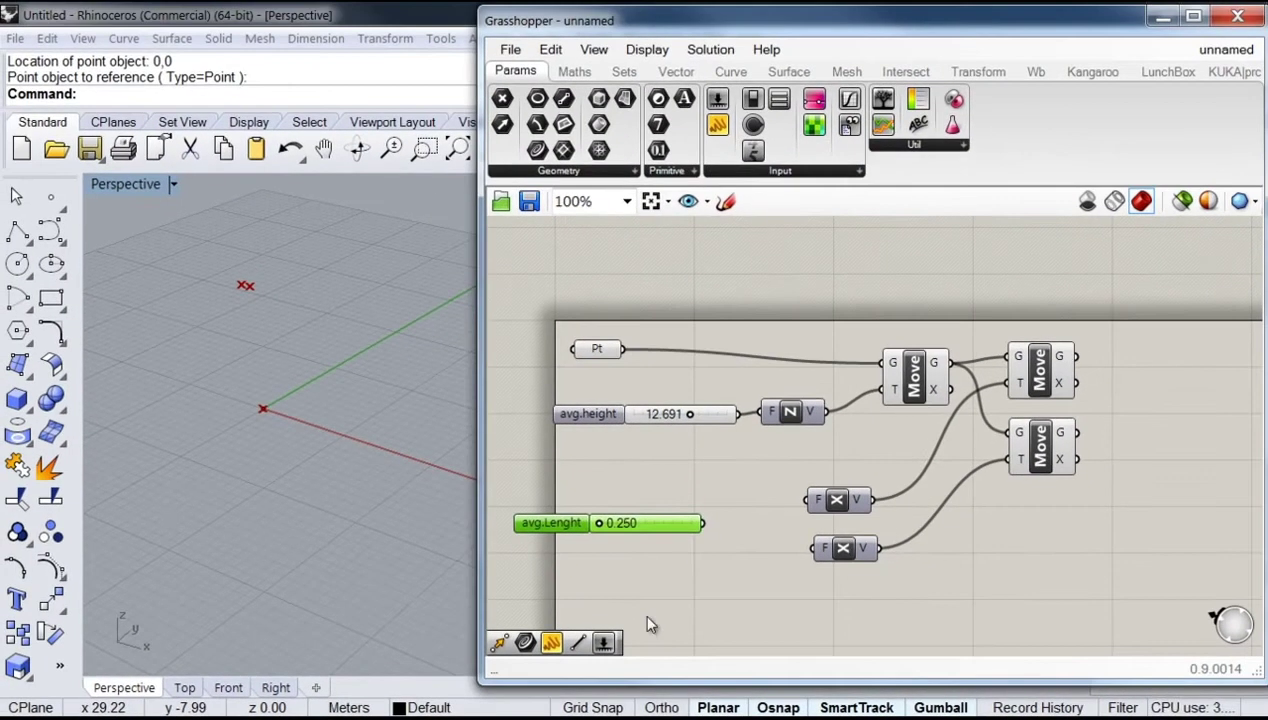
- Set avg.Lenght to 34.420 and give the upper X vector's F input expression f/2
{"action": "left_click_drag", "start_coordinate": [604, 527], "coordinate": [664, 527]}
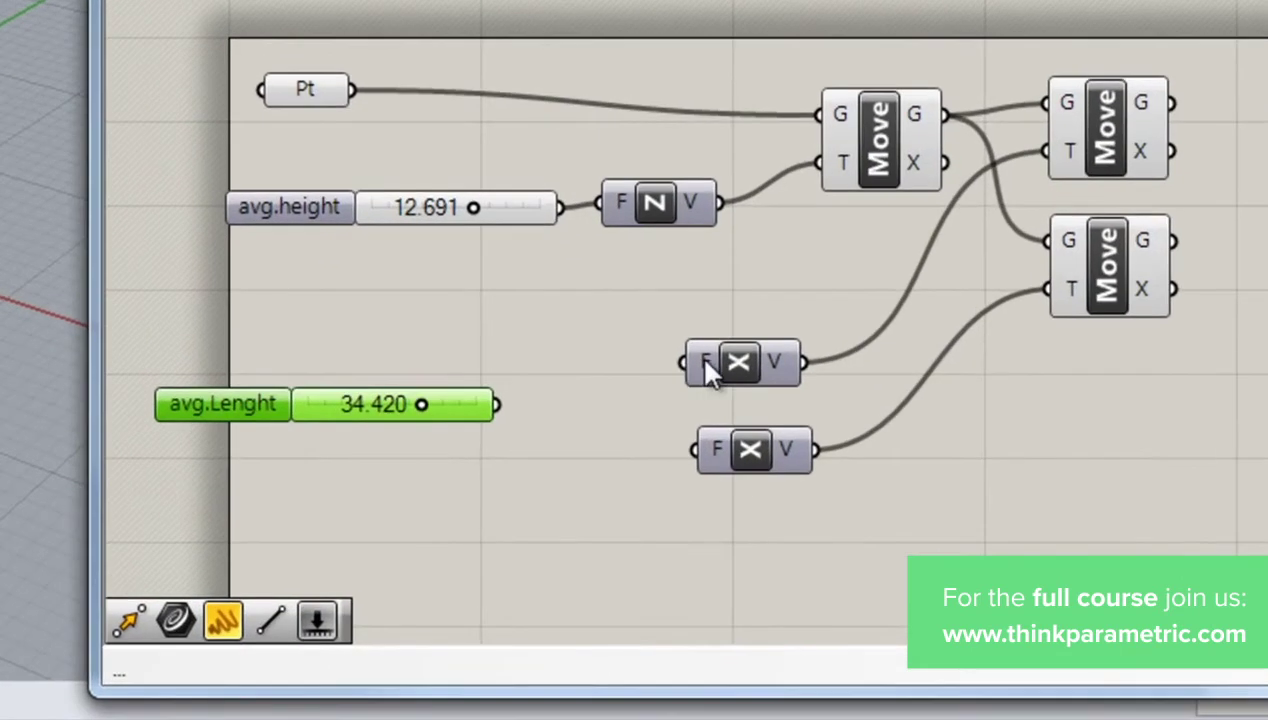
{"action": "right_click", "coordinate": [705, 362]}
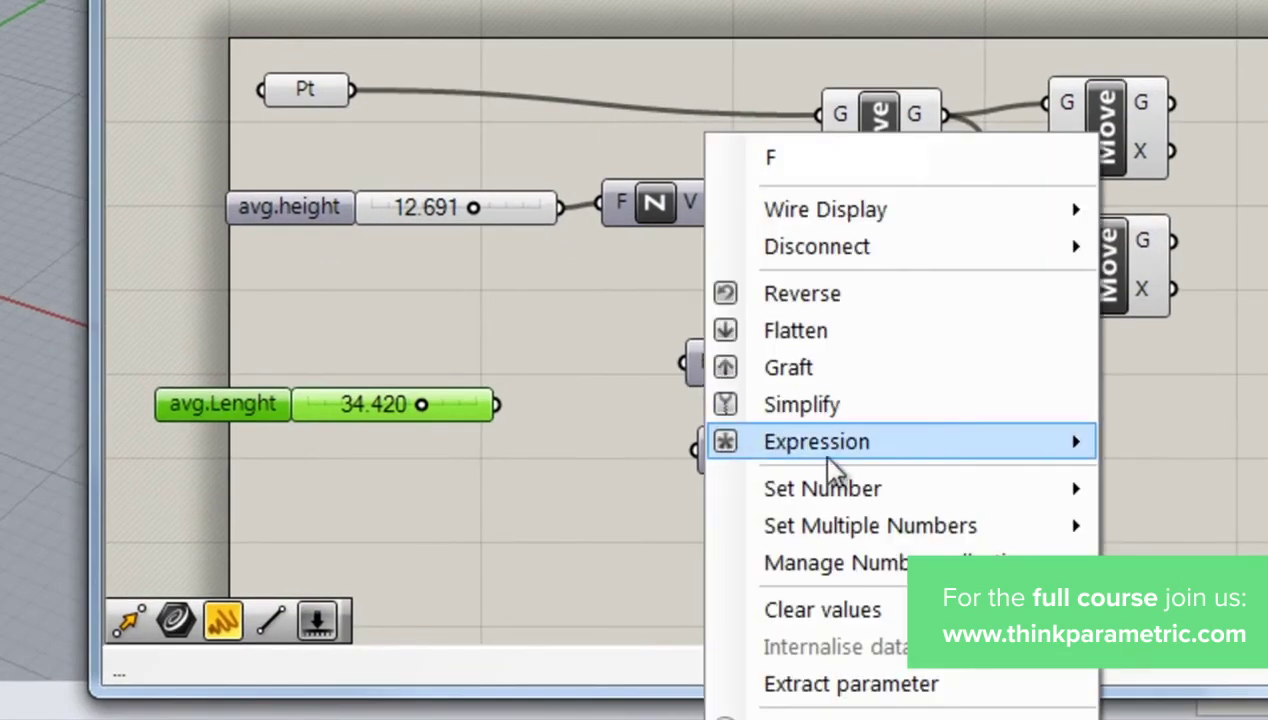
{"action": "mouse_move", "coordinate": [838, 452]}
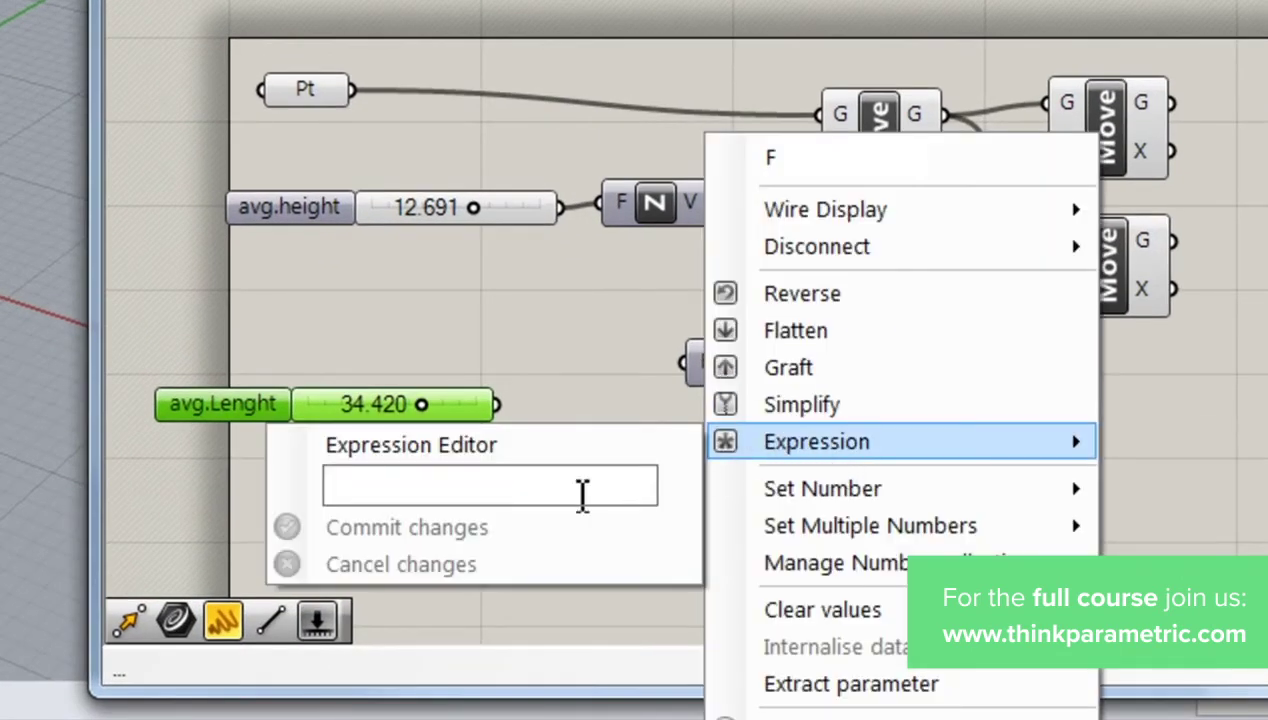
{"action": "left_click", "coordinate": [541, 487]}
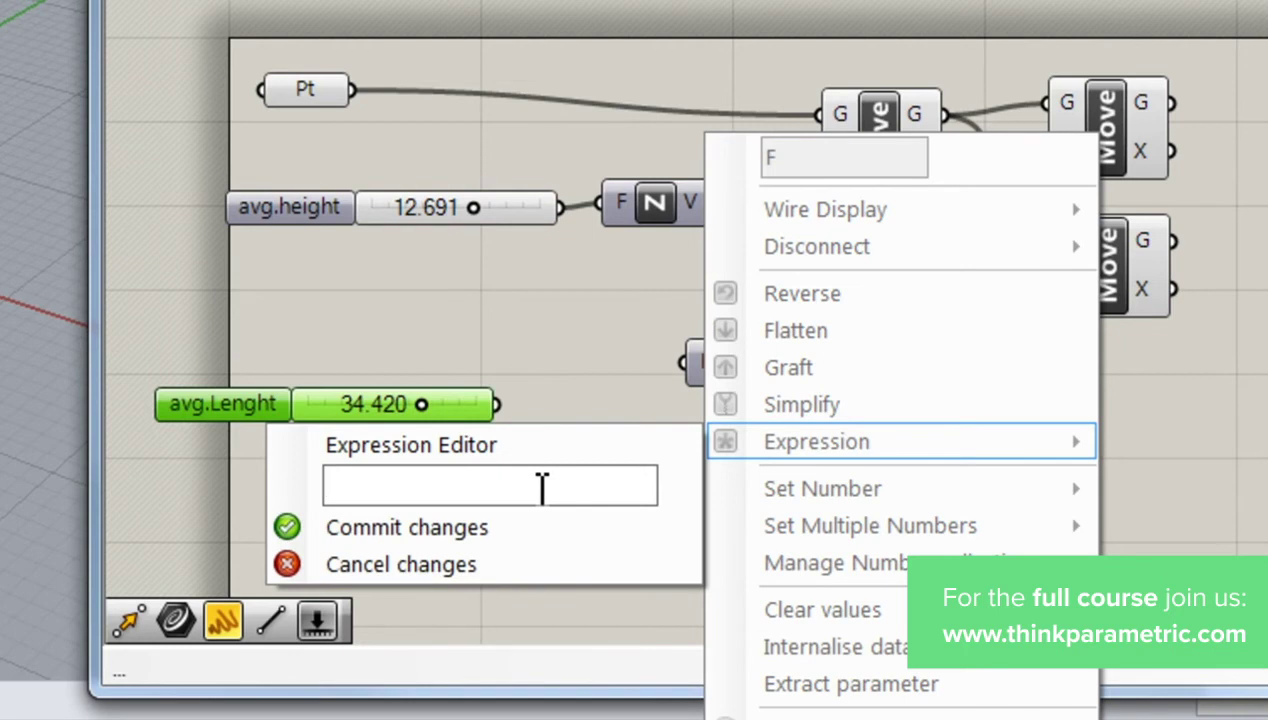
{"action": "type", "text": "f/2"}
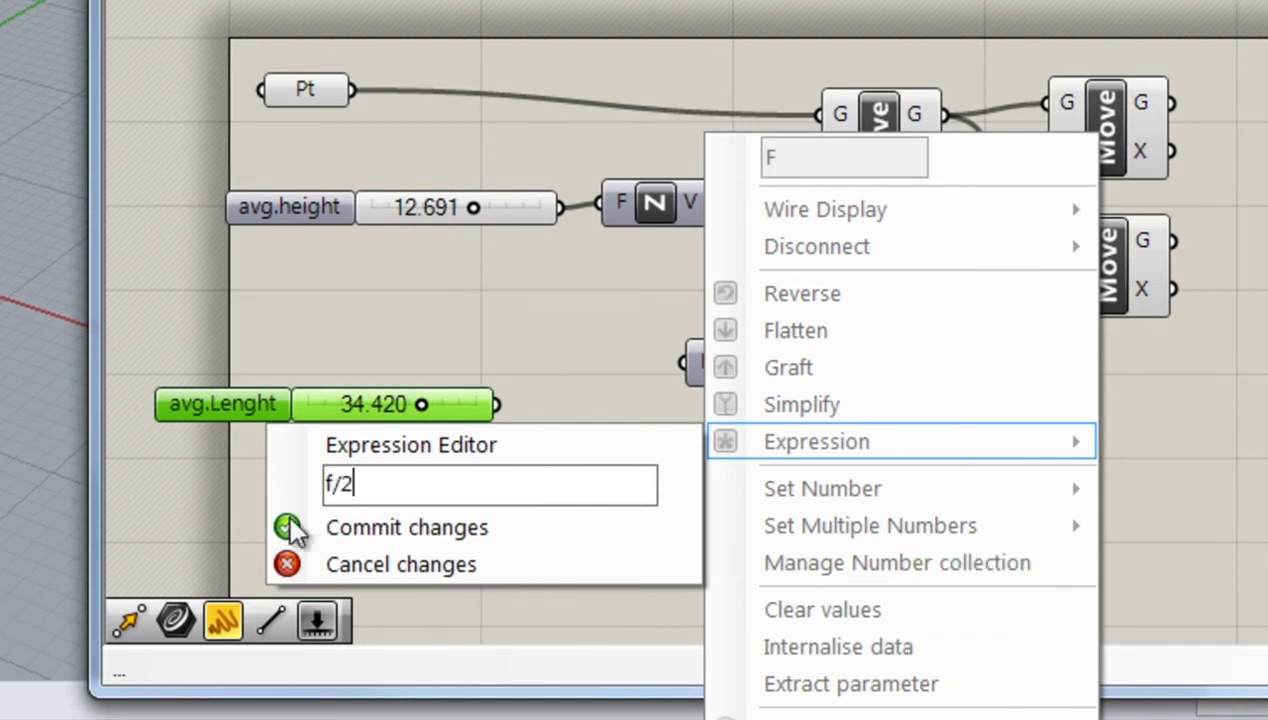
{"action": "left_click", "coordinate": [292, 530]}
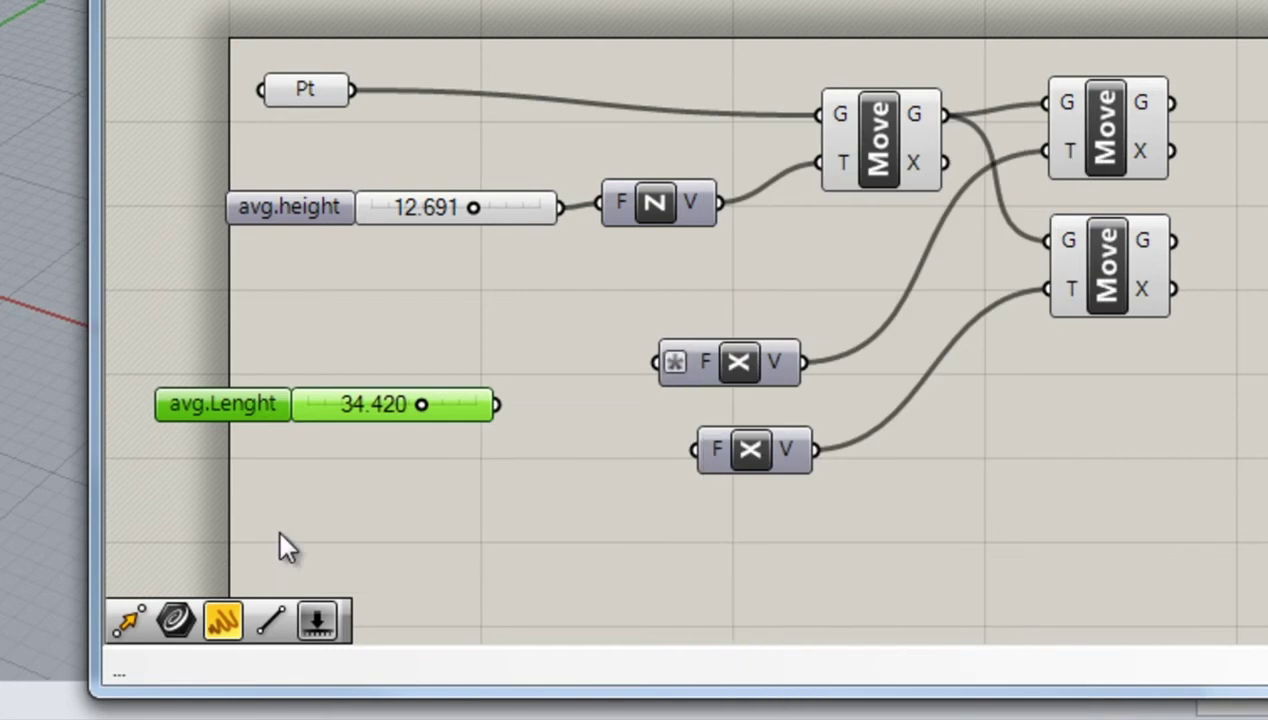
- Give the lower X vector's F input the expression f/2*-1
{"action": "right_click", "coordinate": [709, 440]}
{"action": "mouse_move", "coordinate": [806, 449]}
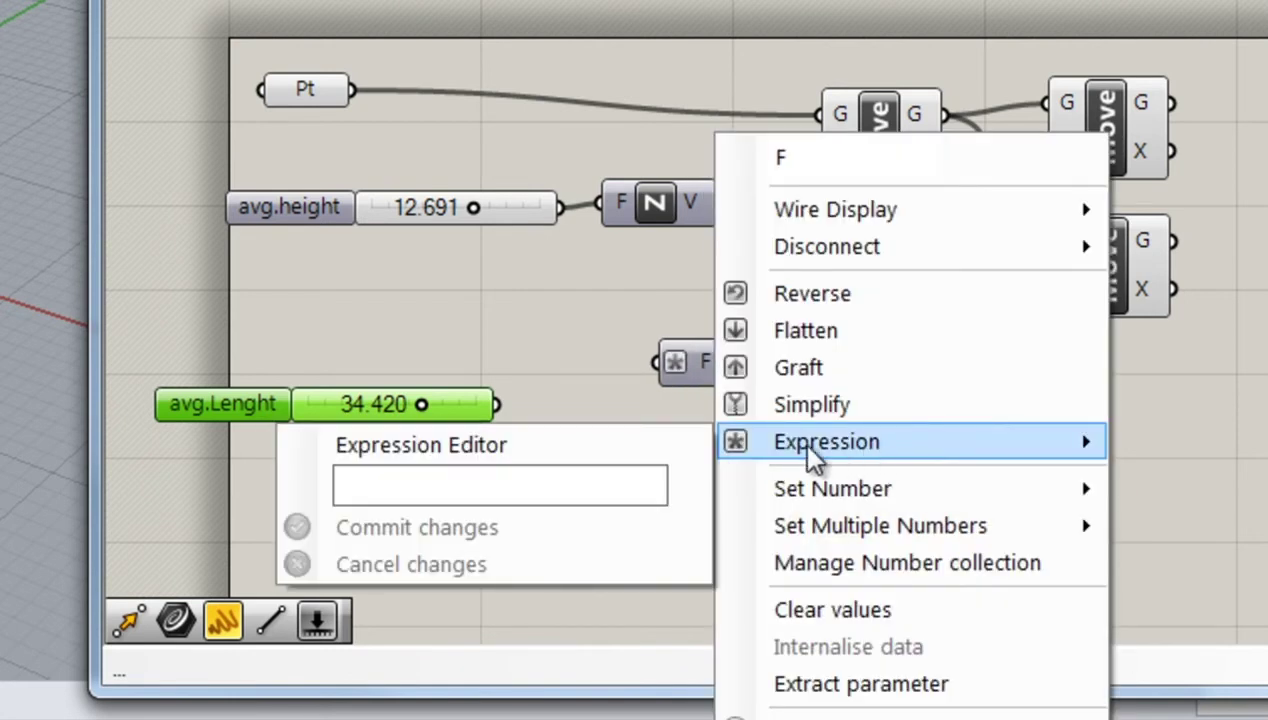
{"action": "left_click", "coordinate": [508, 487]}
{"action": "type", "text": "f"}
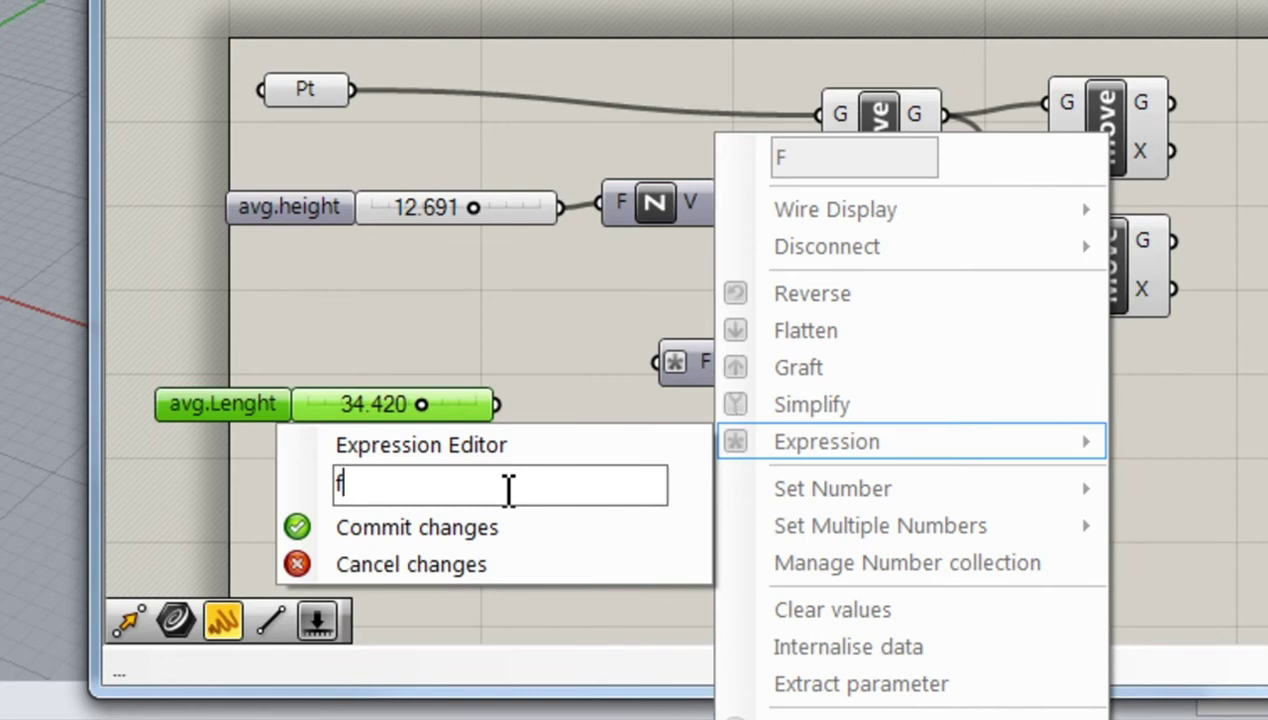
{"action": "type", "text": "/2*-1"}
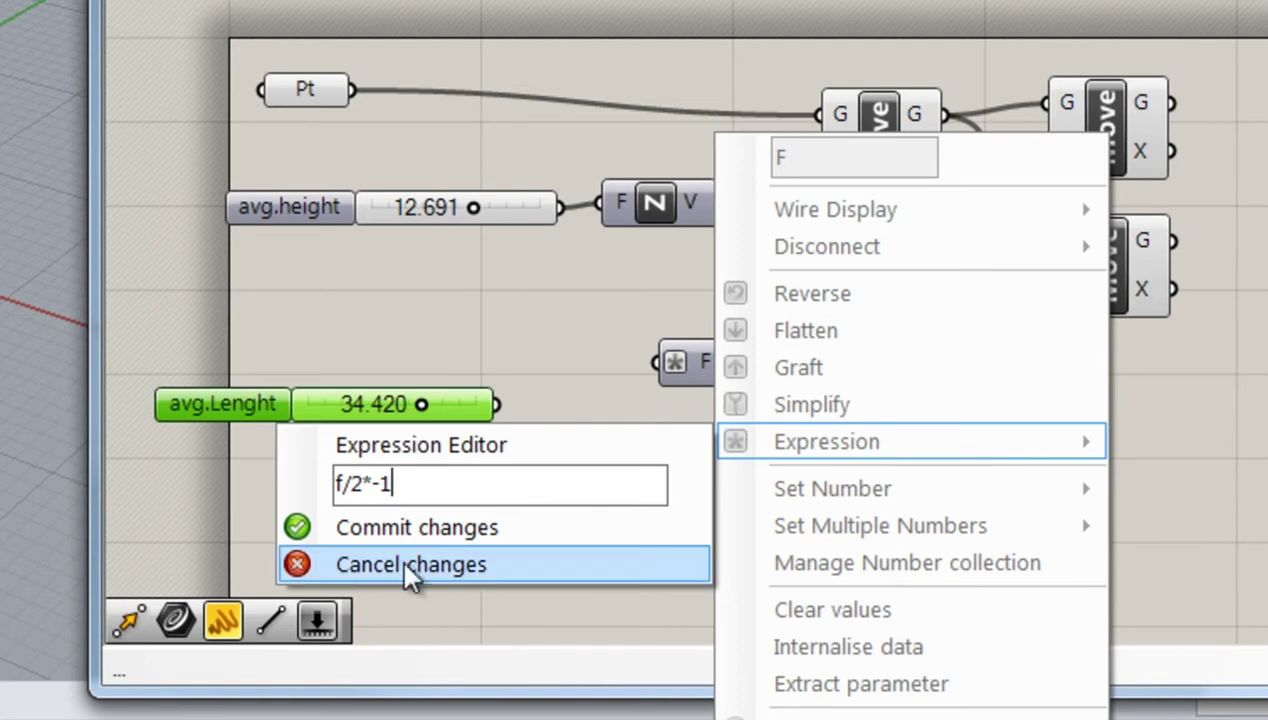
{"action": "left_click", "coordinate": [300, 524]}
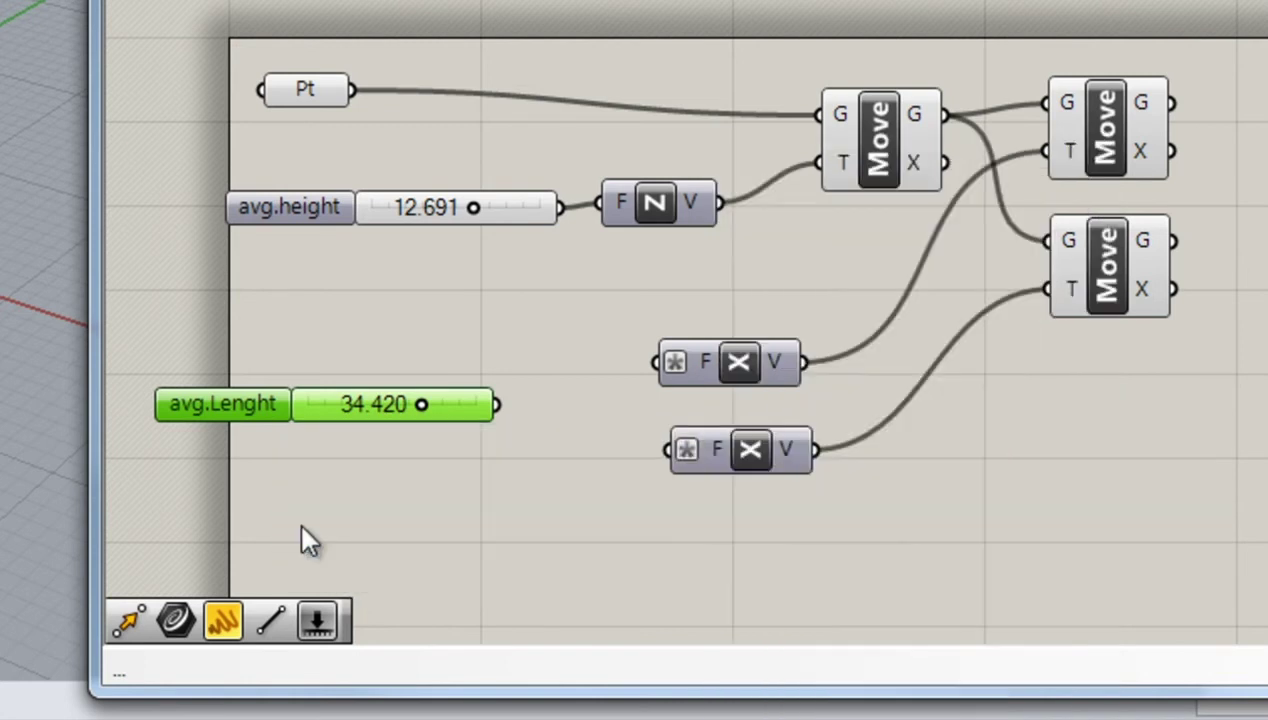
- Wire avg.Lenght into the F inputs of both X vectors
{"action": "left_click_drag", "start_coordinate": [493, 403], "coordinate": [596, 381]}
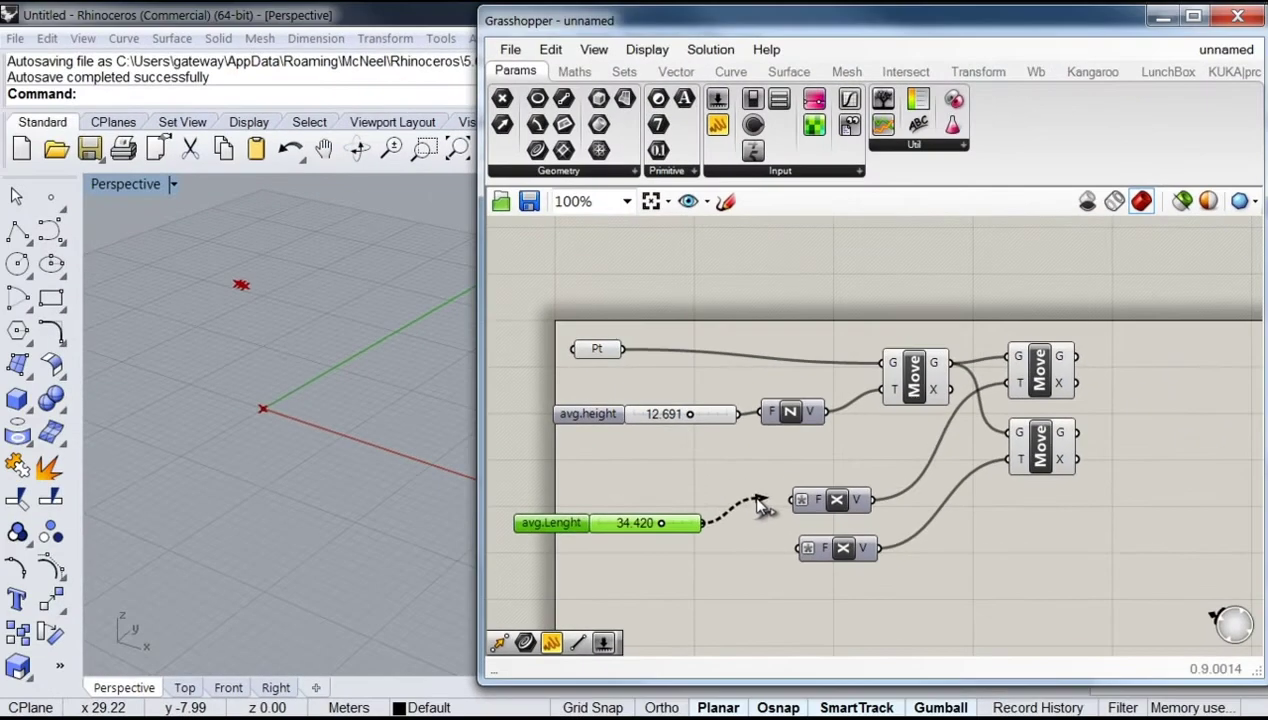
{"action": "left_click_drag", "start_coordinate": [757, 508], "coordinate": [792, 500]}
{"action": "left_click_drag", "start_coordinate": [778, 547], "coordinate": [665, 526]}
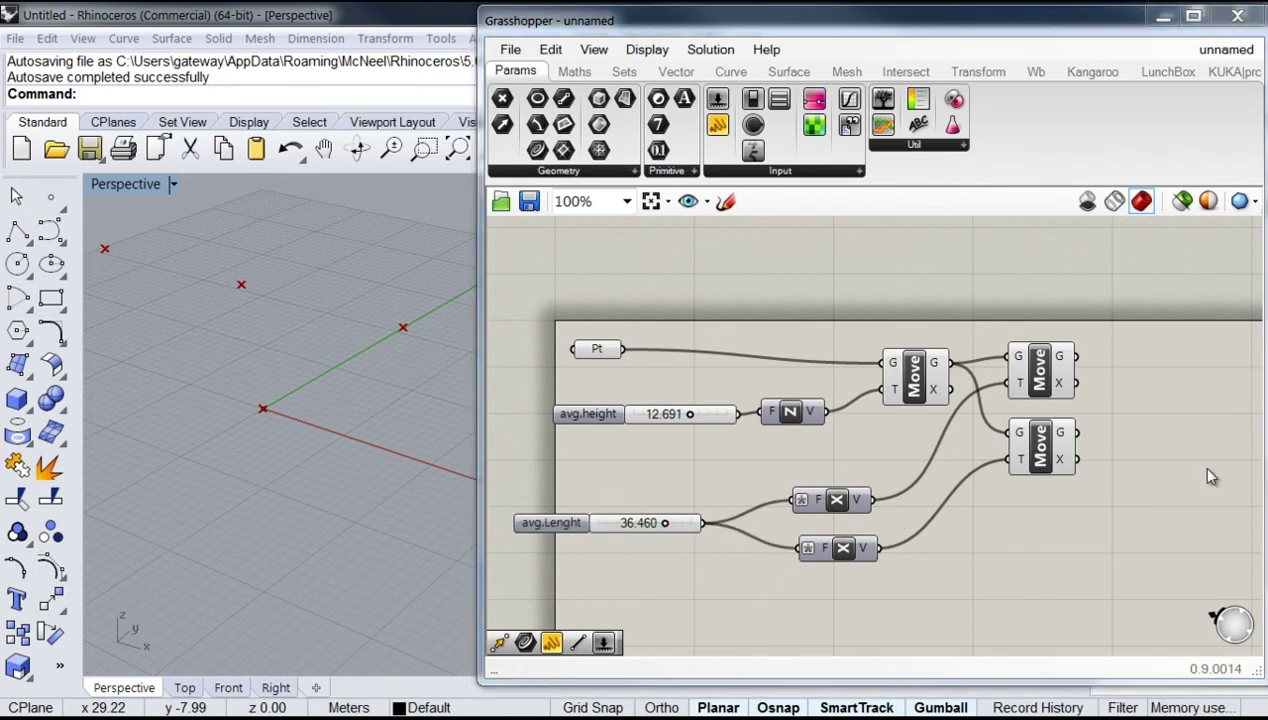
- Select the two right-hand Move components to preview the spread points
{"action": "left_click_drag", "start_coordinate": [1180, 338], "coordinate": [1022, 505]}
{"action": "left_click_drag", "start_coordinate": [664, 524], "coordinate": [688, 538]}
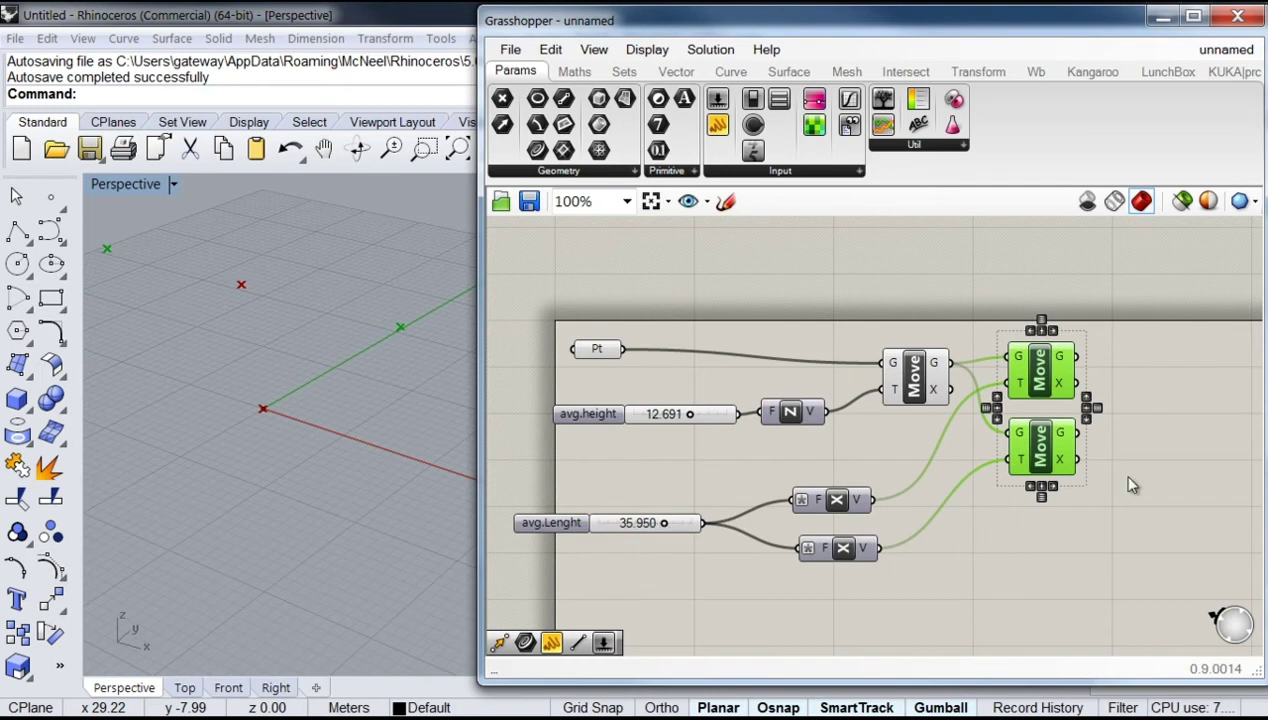
{"action": "left_click", "coordinate": [1152, 458]}
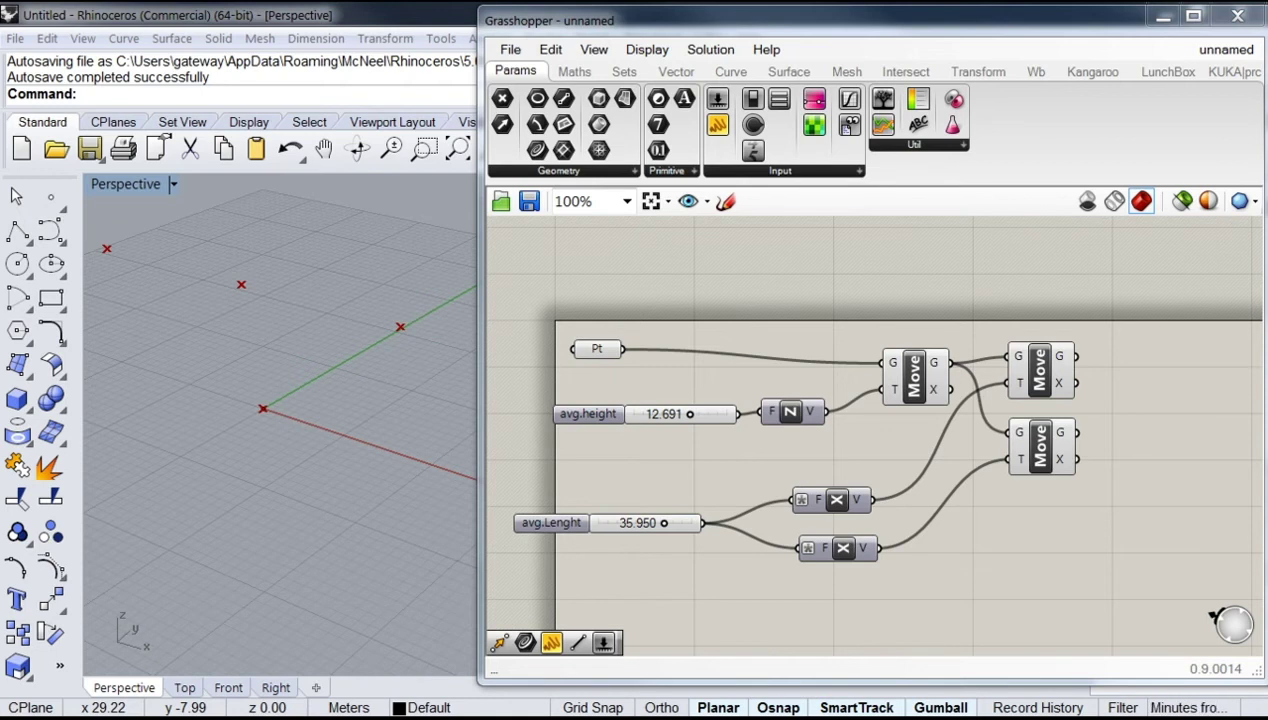
{"action": "left_click_drag", "start_coordinate": [1123, 332], "coordinate": [1000, 503]}
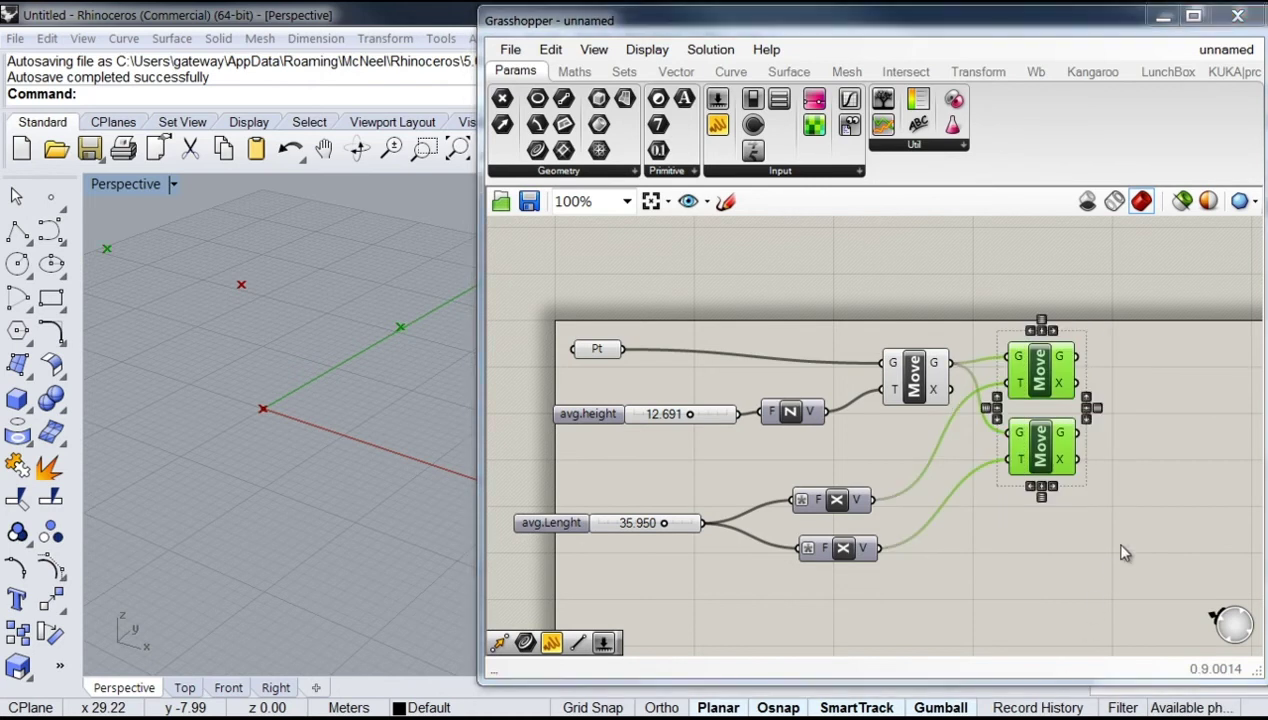
{"action": "right_click_drag", "start_coordinate": [1123, 553], "coordinate": [855, 524]}
- Place two new Move components fed by the G outputs of the two X-shifted Moves
{"action": "left_click", "coordinate": [955, 505]}
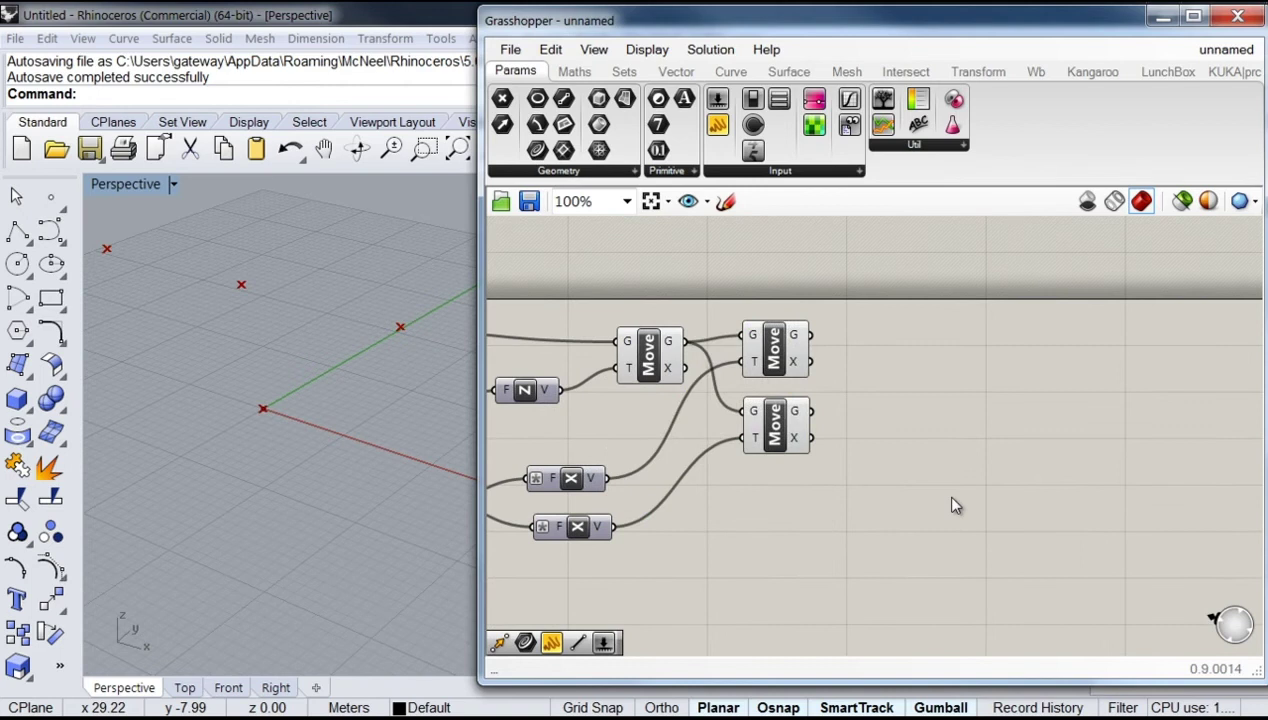
{"action": "double_click", "coordinate": [953, 503]}
{"action": "type", "text": "move"}
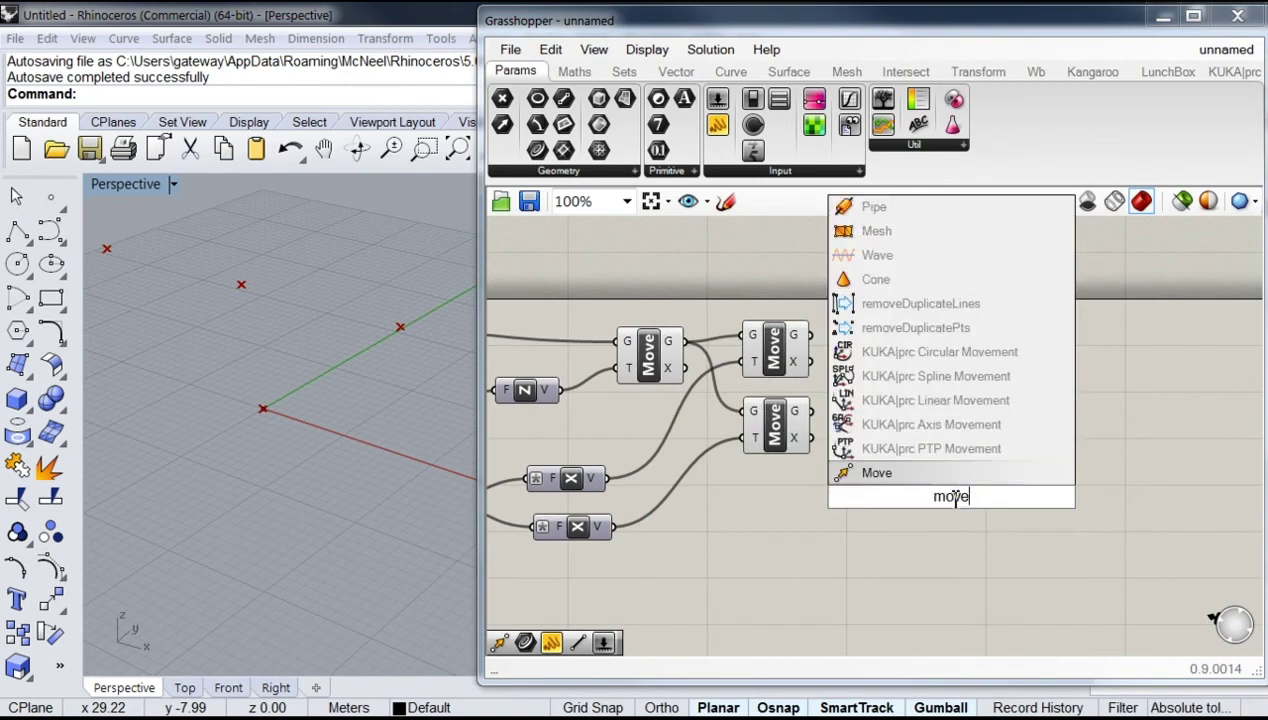
{"action": "left_click", "coordinate": [910, 478]}
{"action": "left_click_drag", "start_coordinate": [937, 497], "coordinate": [812, 412]}
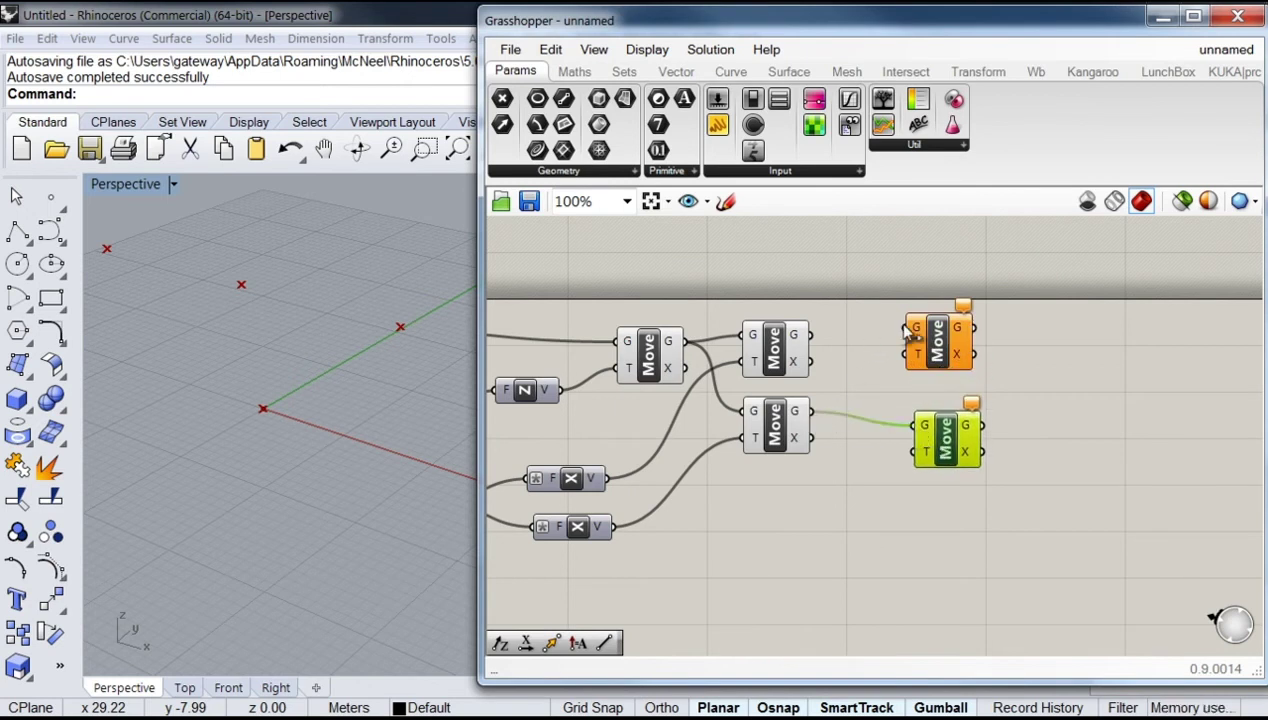
{"action": "left_click_drag", "start_coordinate": [906, 327], "coordinate": [811, 338]}
{"action": "left_click_drag", "start_coordinate": [946, 438], "coordinate": [936, 429]}
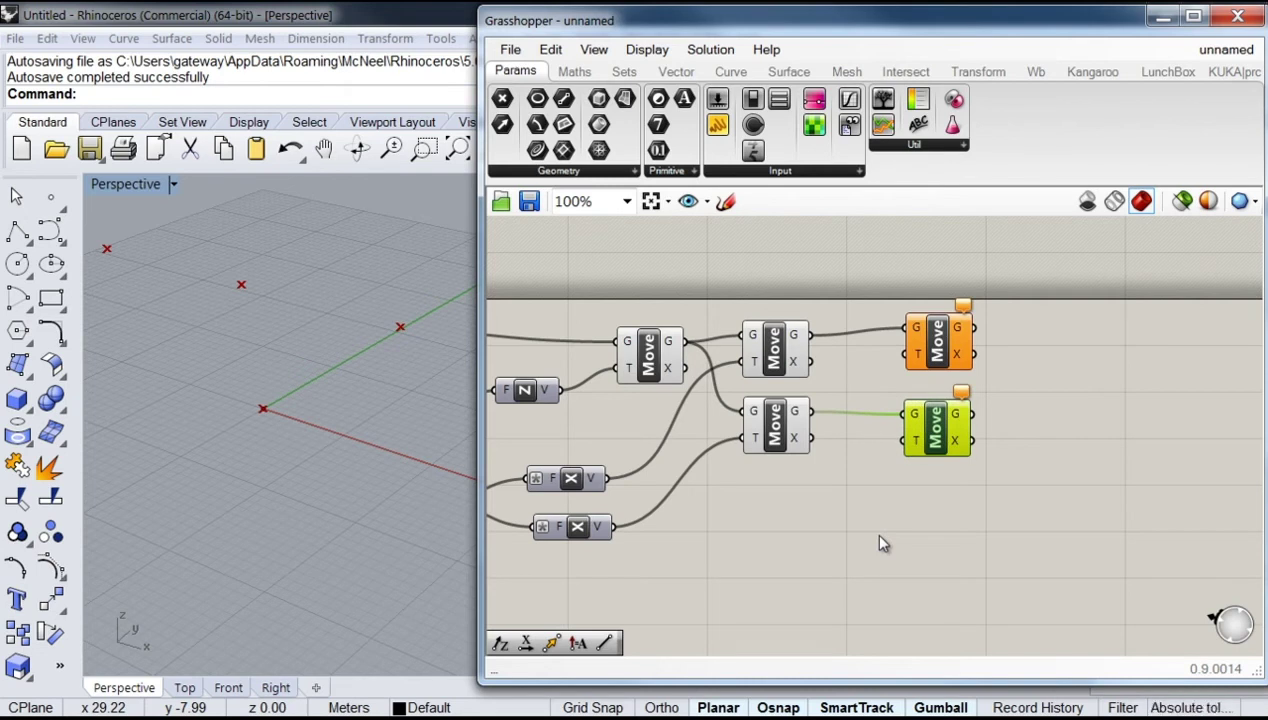
- Place a Unit Z component and wire its vector into the T inputs of both new Moves
{"action": "double_click", "coordinate": [879, 536]}
{"action": "type", "text": "z"}
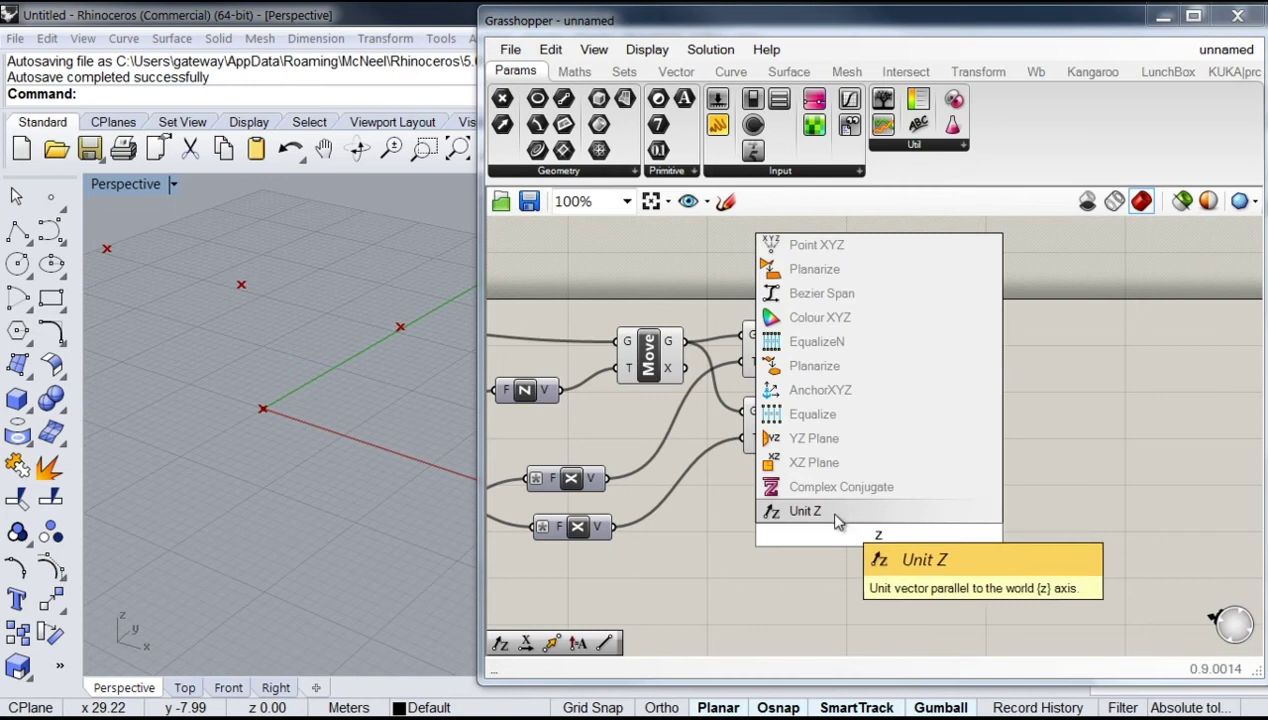
{"action": "key", "text": "Return"}
{"action": "left_click_drag", "start_coordinate": [1035, 464], "coordinate": [904, 332]}
{"action": "left_click_drag", "start_coordinate": [930, 345], "coordinate": [911, 535]}
{"action": "left_click", "coordinate": [987, 369]}
{"action": "left_click_drag", "start_coordinate": [1008, 447], "coordinate": [924, 547]}
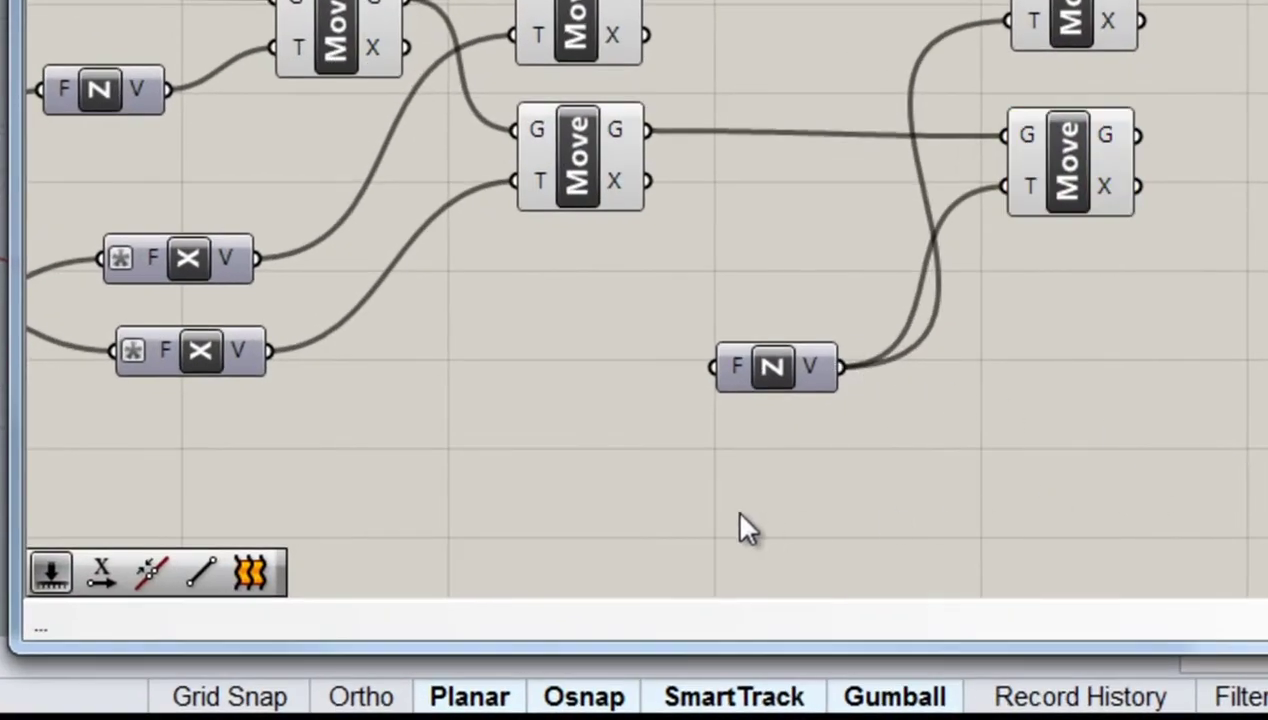
- Add a number slider at 0.250, rename it R1, and move it next to Unit Z
{"action": "double_click", "coordinate": [699, 517]}
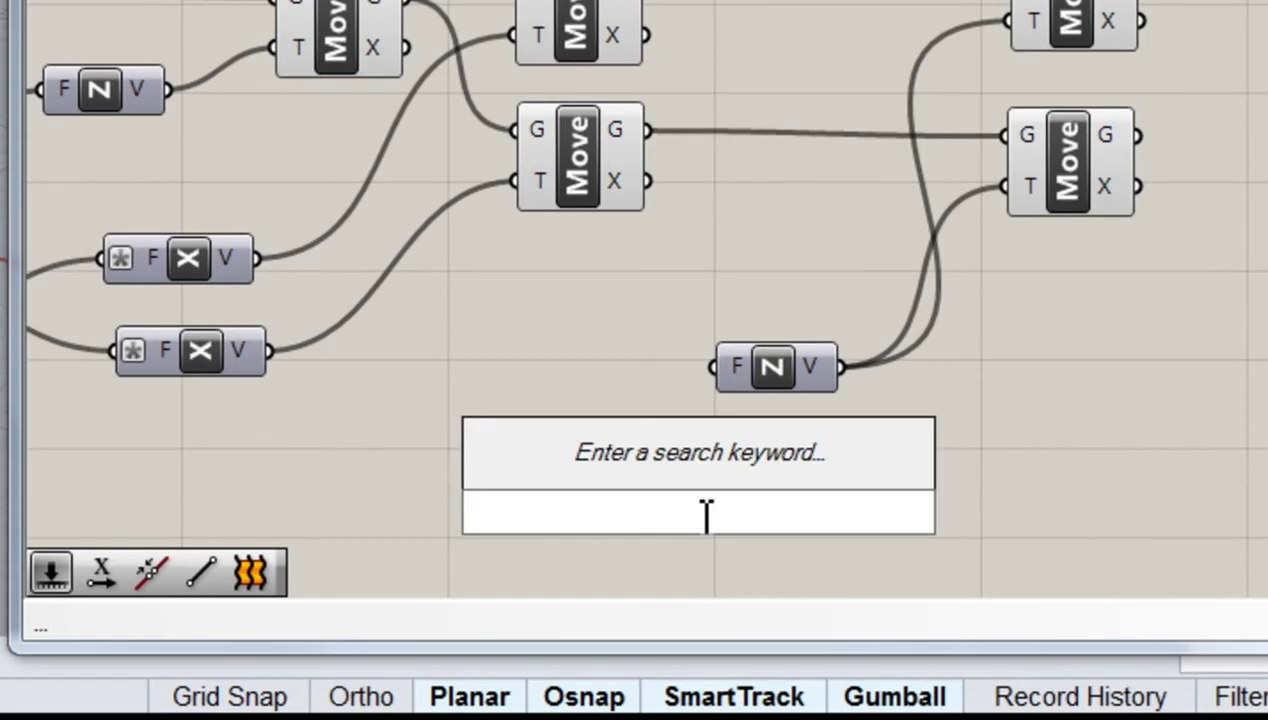
{"action": "type", "text": "slider"}
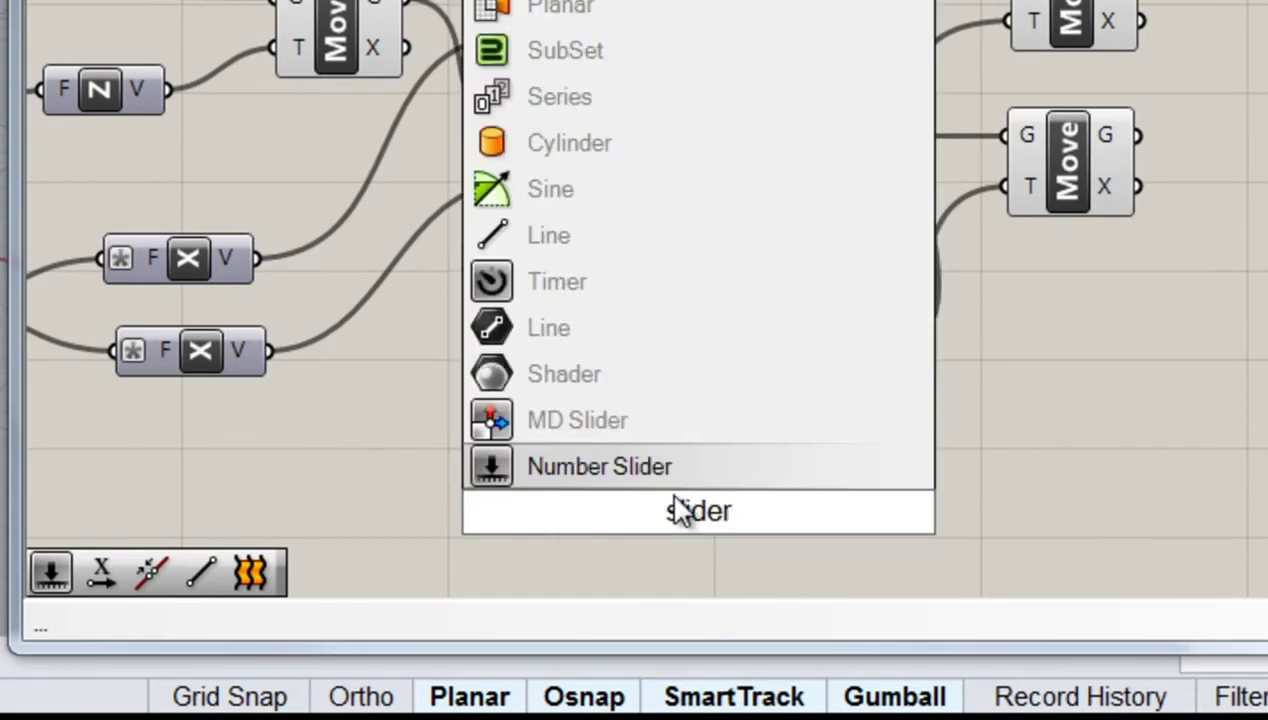
{"action": "key", "text": "Return"}
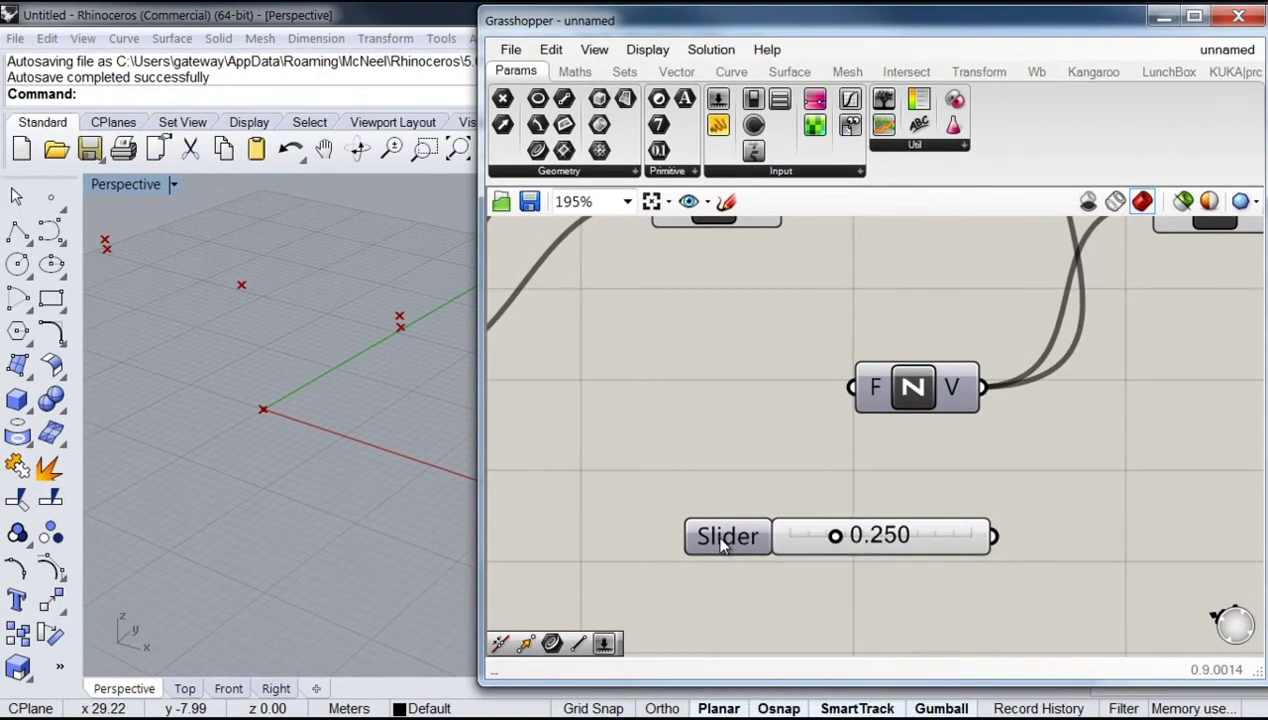
{"action": "right_click", "coordinate": [595, 512]}
{"action": "left_click_drag", "start_coordinate": [787, 504], "coordinate": [745, 504]}
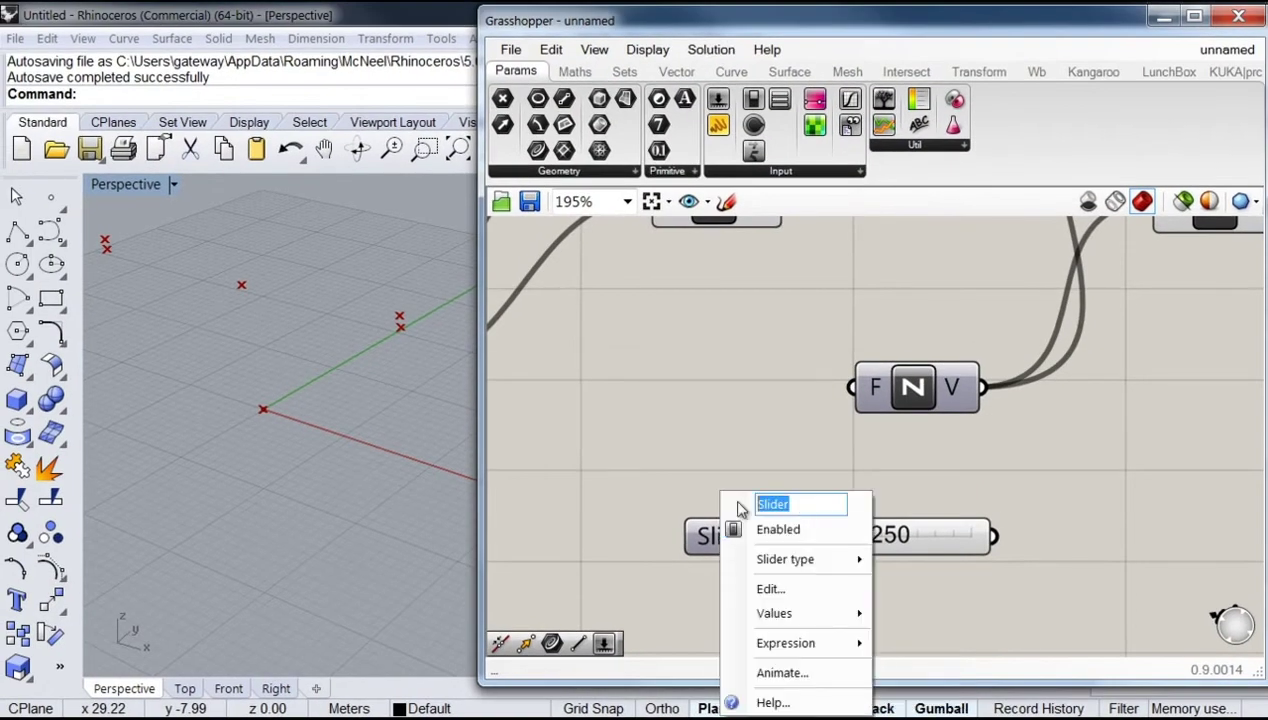
{"action": "type", "text": "R1"}
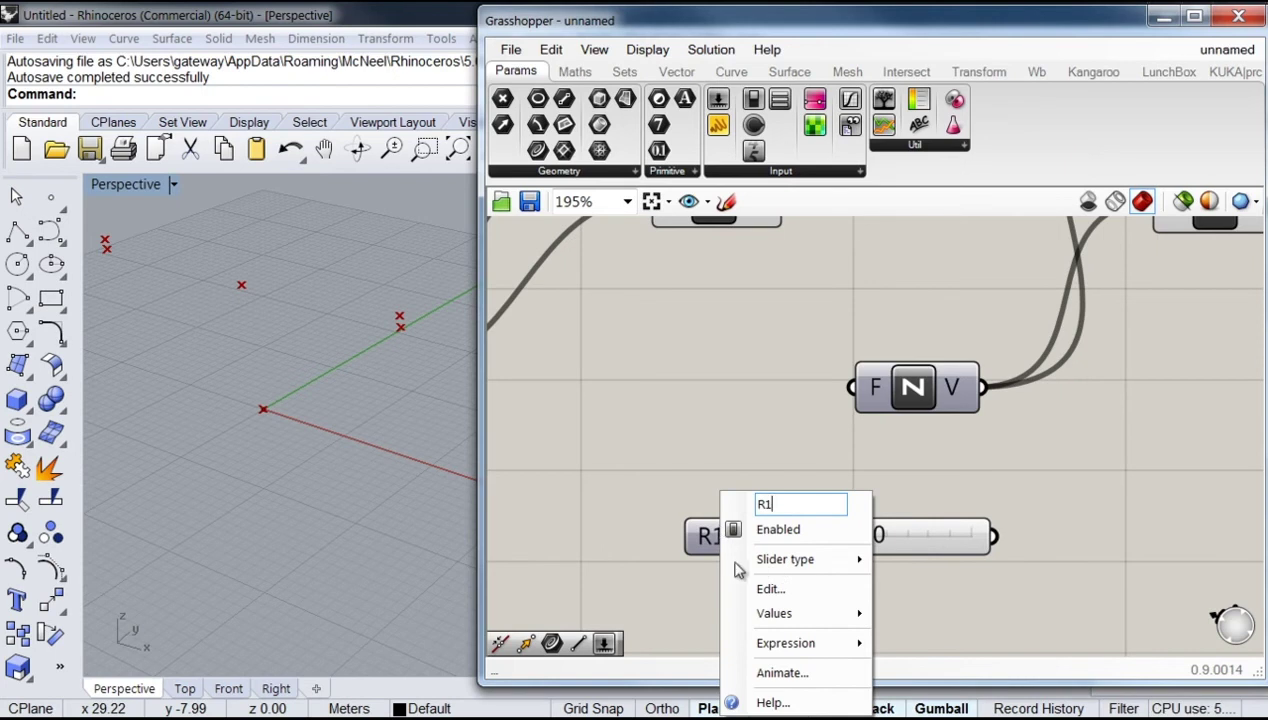
{"action": "left_click", "coordinate": [692, 510]}
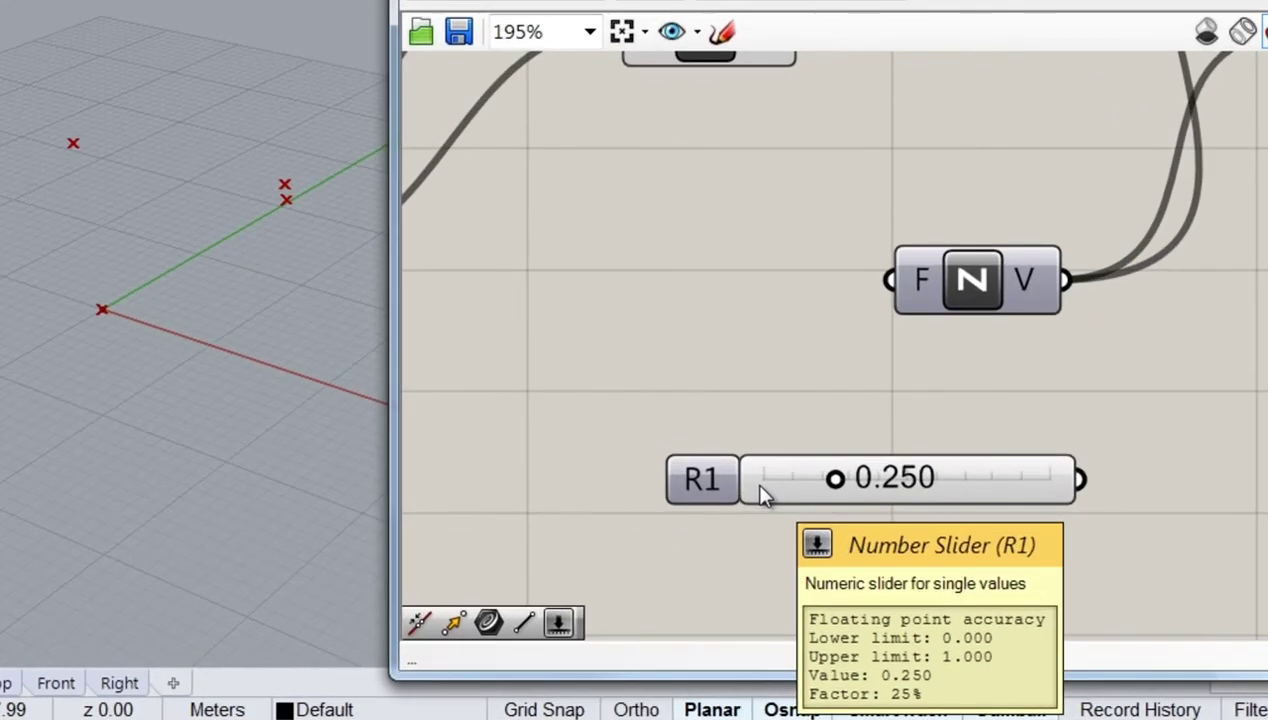
{"action": "left_click_drag", "start_coordinate": [694, 478], "coordinate": [430, 365]}
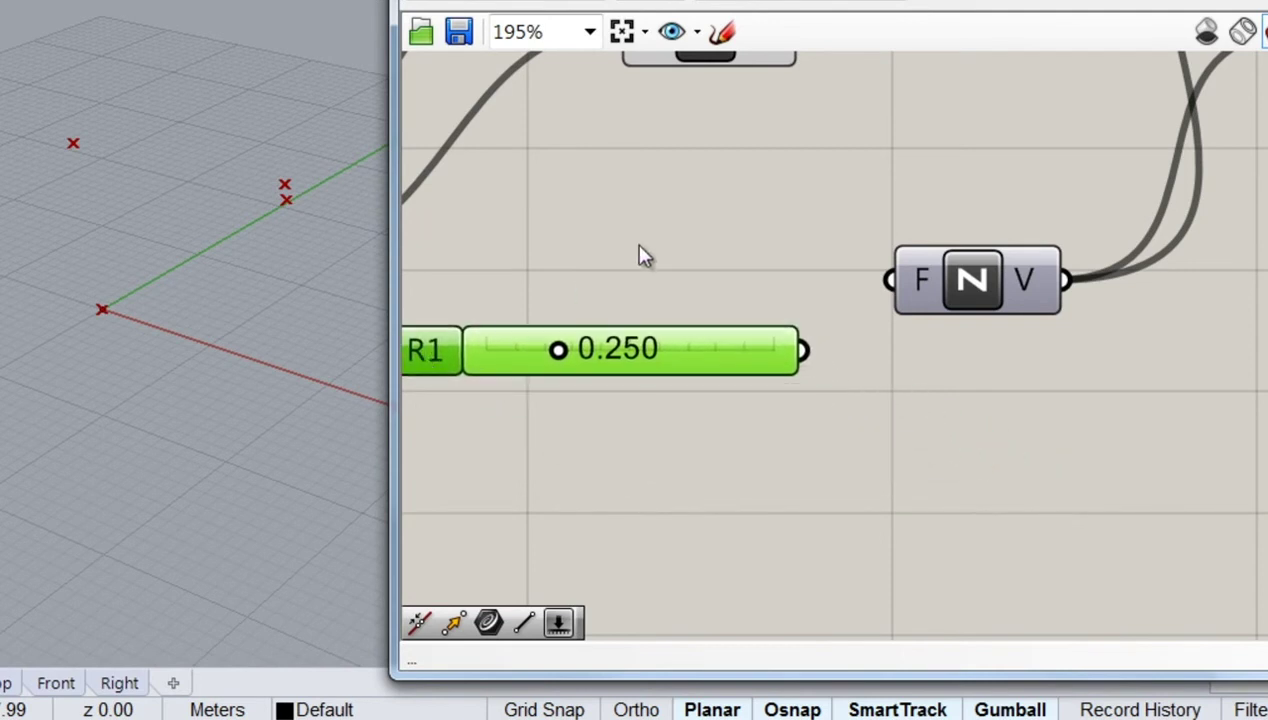
{"action": "right_click_drag", "start_coordinate": [654, 255], "coordinate": [800, 380]}
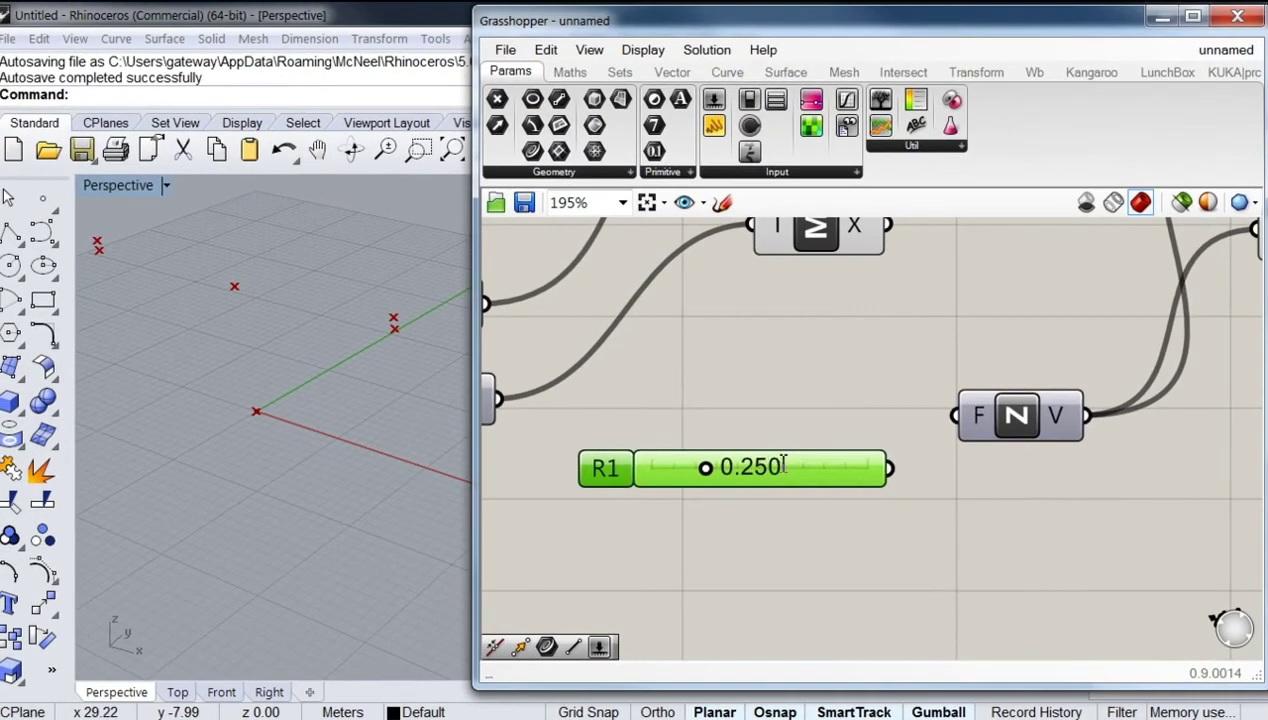
- Raise the R1 slider's maximum to 61 and wire R1 into Unit Z's F input
{"action": "double_click", "coordinate": [775, 461]}
{"action": "left_click", "coordinate": [611, 461]}
{"action": "double_click", "coordinate": [614, 467]}
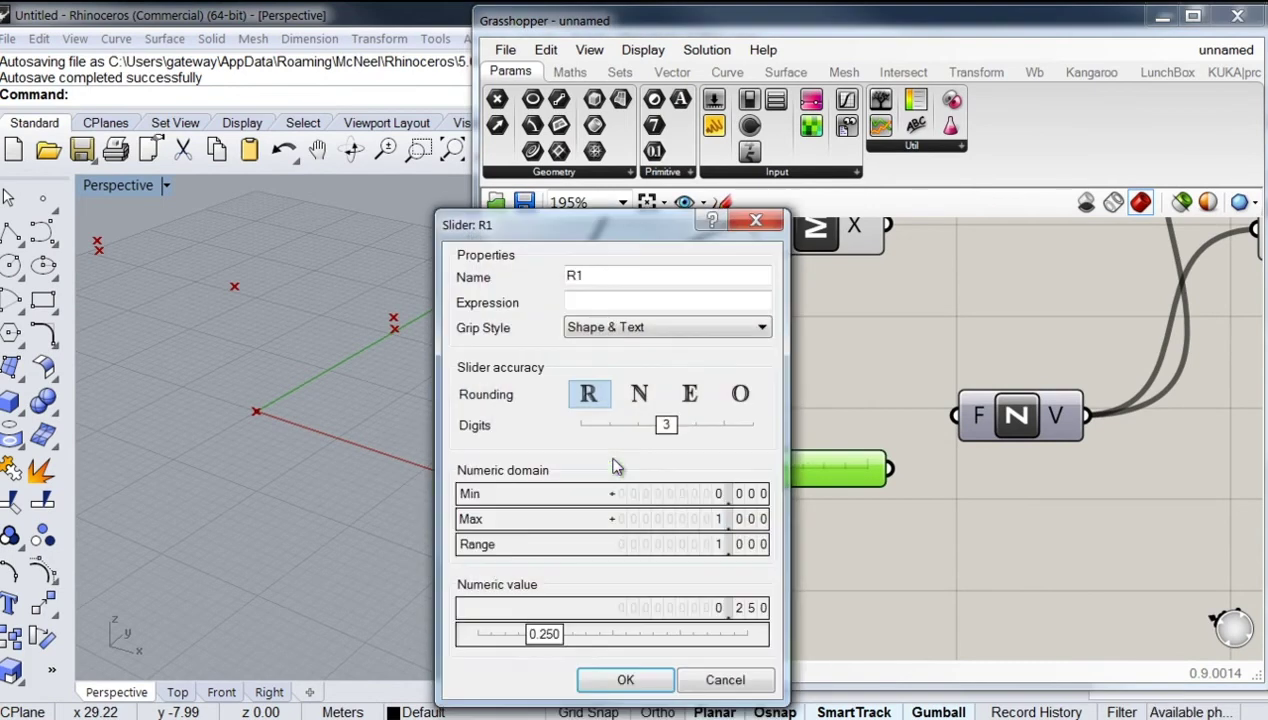
{"action": "left_click_drag", "start_coordinate": [710, 521], "coordinate": [700, 385]}
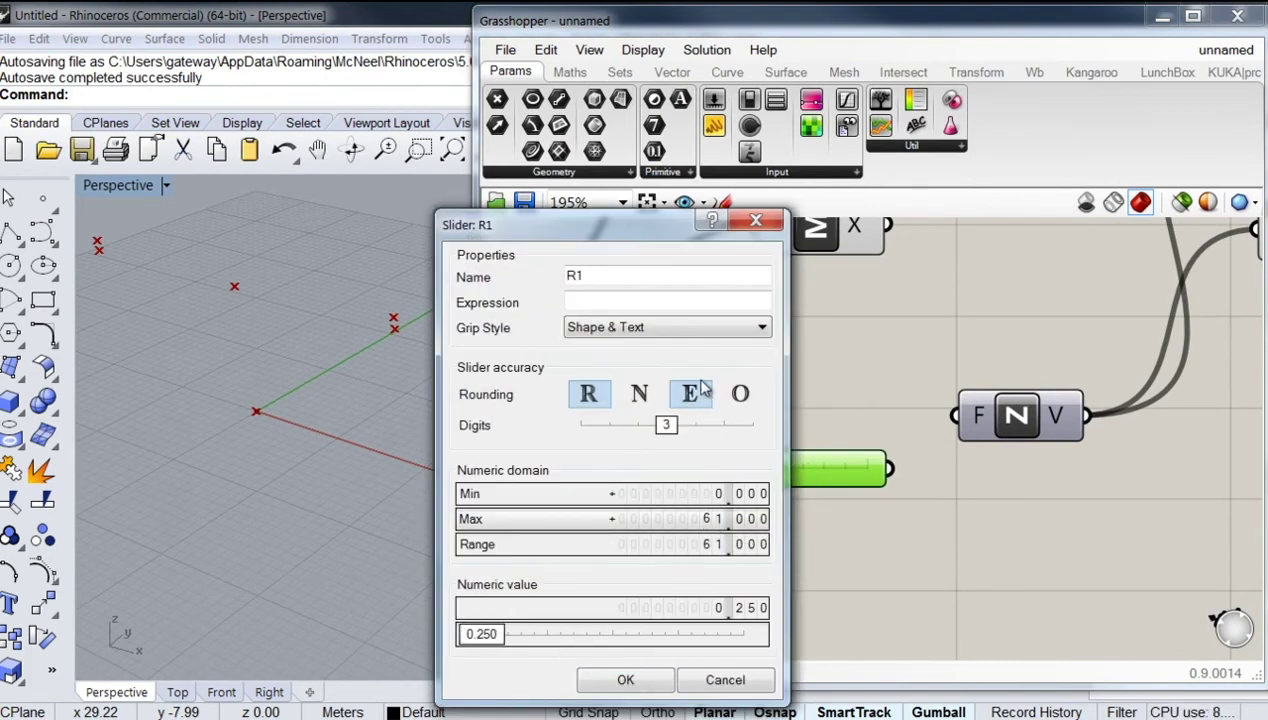
{"action": "left_click", "coordinate": [626, 680]}
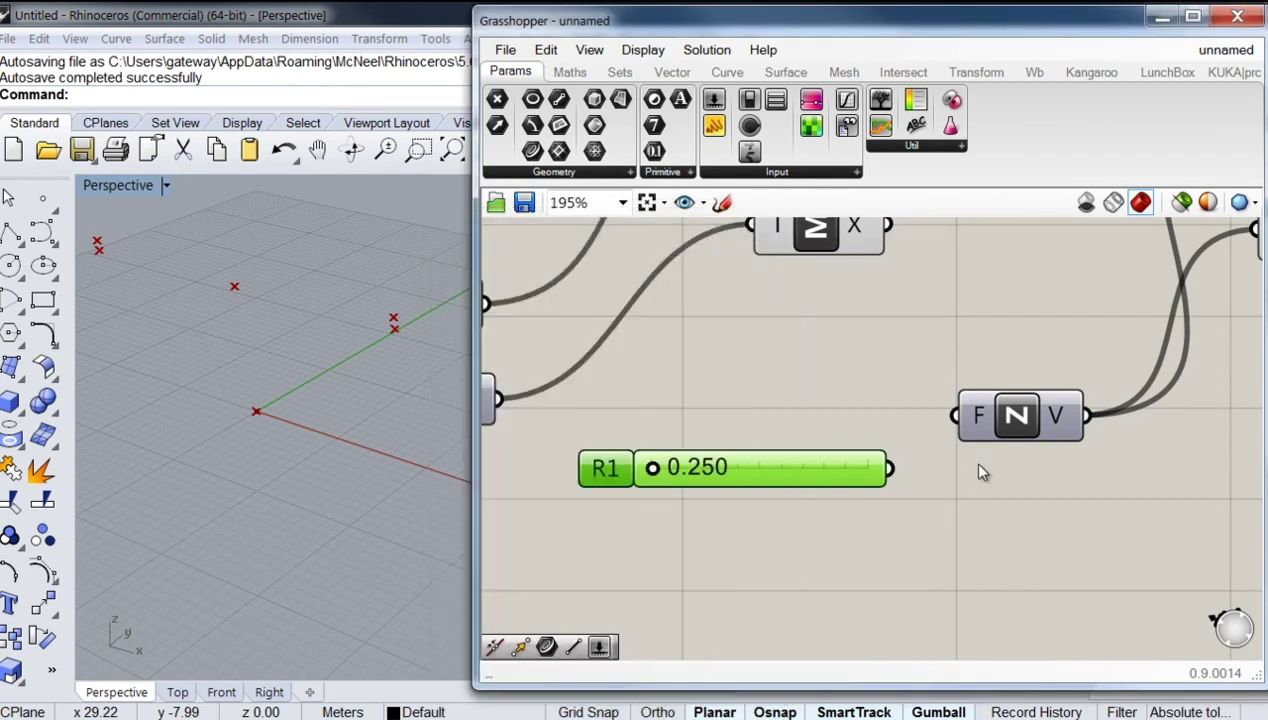
{"action": "right_click_drag", "start_coordinate": [1000, 476], "coordinate": [908, 476]}
{"action": "left_click_drag", "start_coordinate": [878, 418], "coordinate": [828, 464]}
{"action": "scroll", "coordinate": [835, 460], "scroll_direction": "down", "scroll_amount": 4}
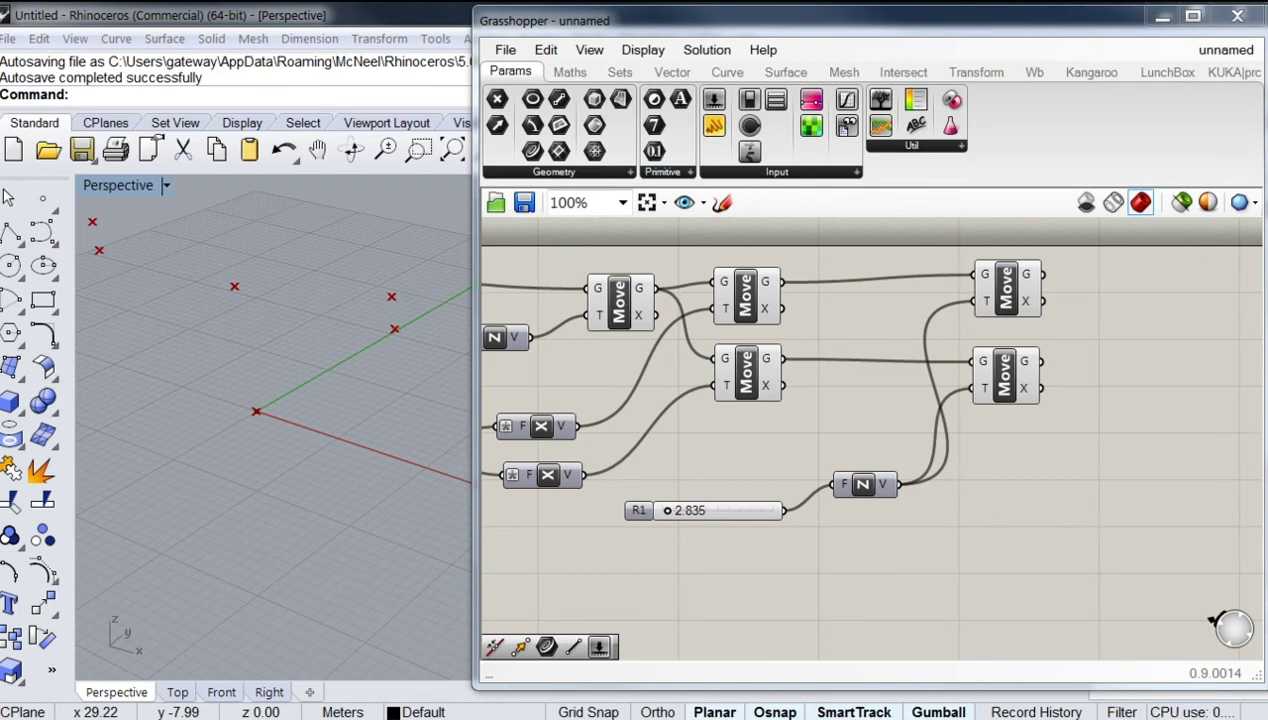
- Place two XZ Plane components with origins from the upper and lower moved points
{"action": "double_click", "coordinate": [1107, 387]}
{"action": "type", "text": "Z"}
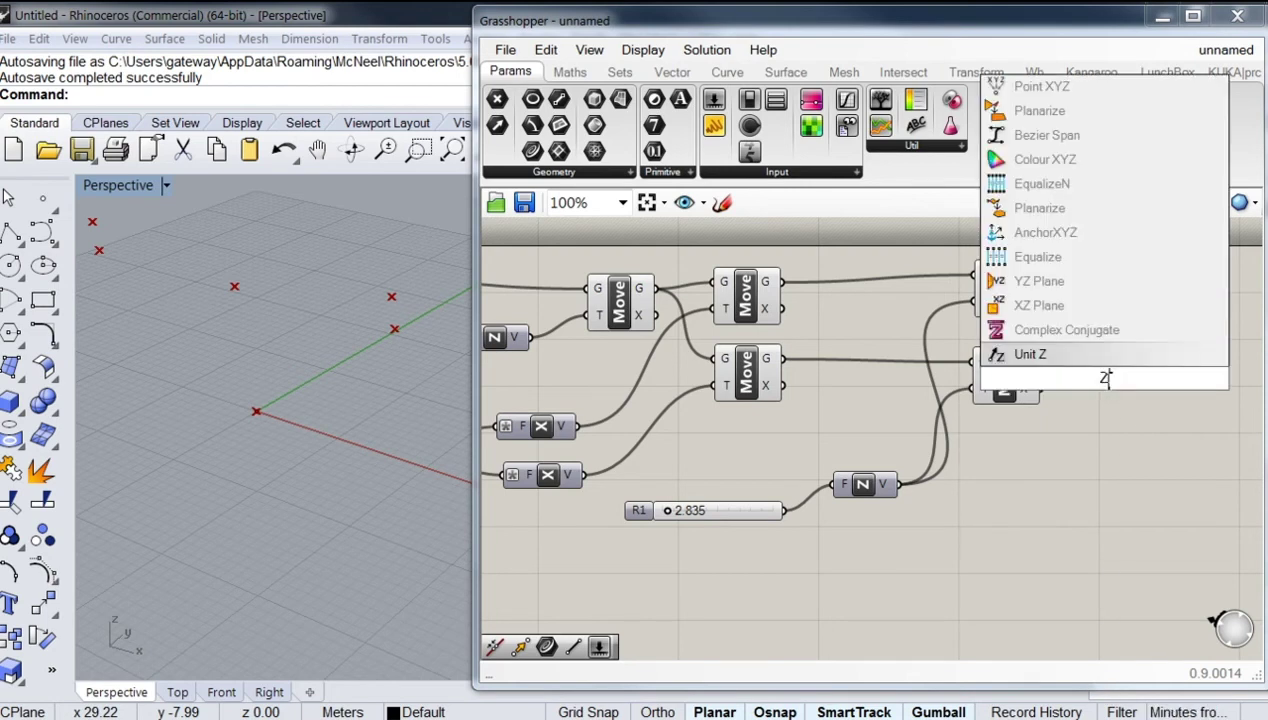
{"action": "type", "text": "x"}
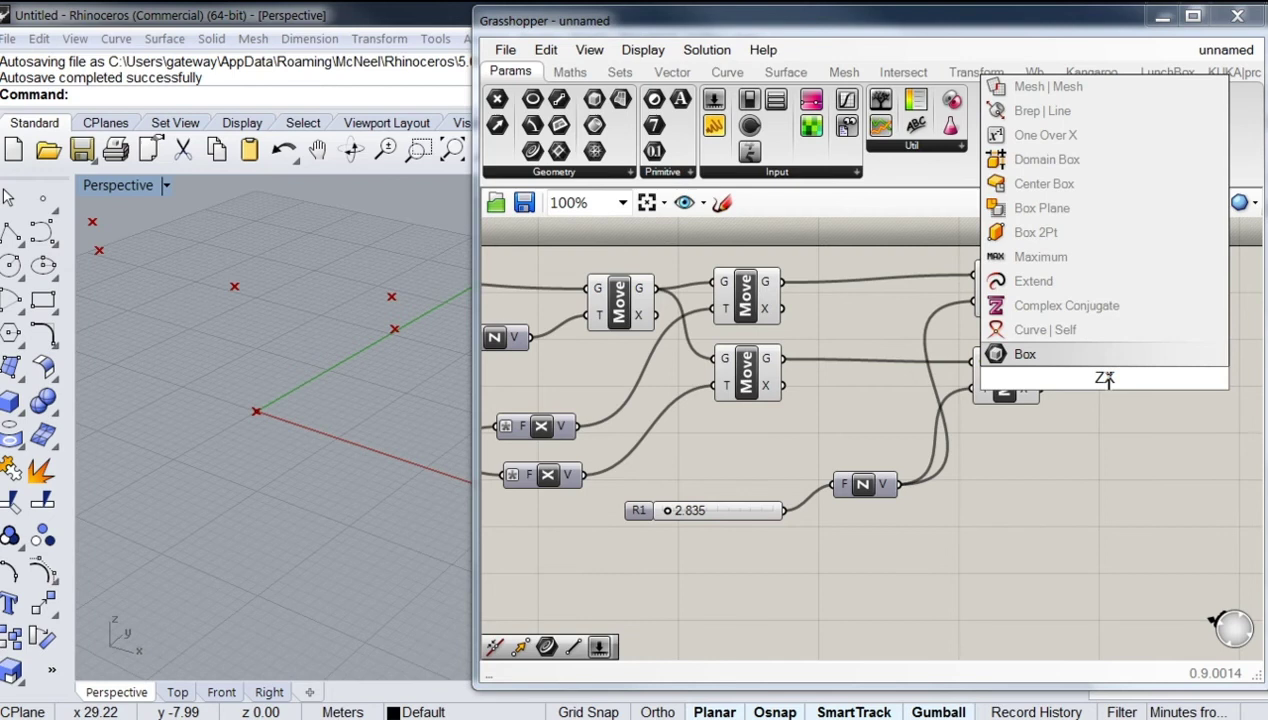
{"action": "key", "text": "BackSpace"}
{"action": "key", "text": "BackSpace"}
{"action": "type", "text": "XZ"}
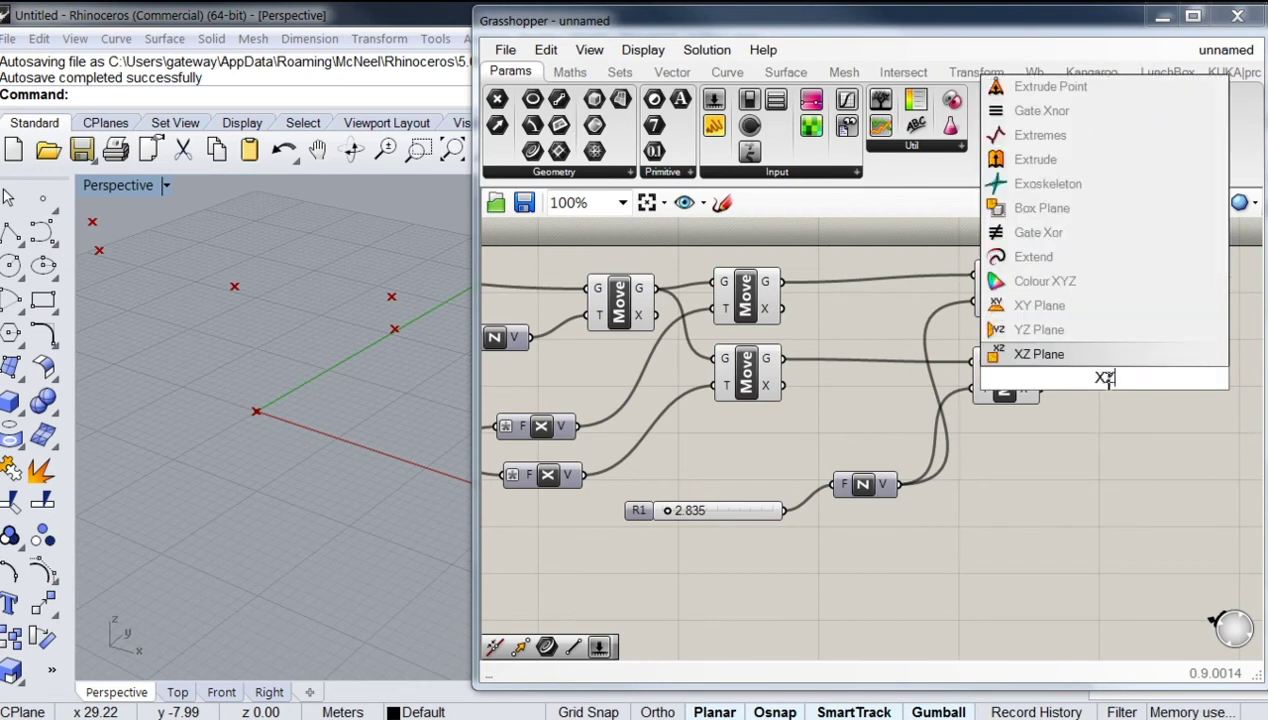
{"action": "left_click", "coordinate": [1075, 350]}
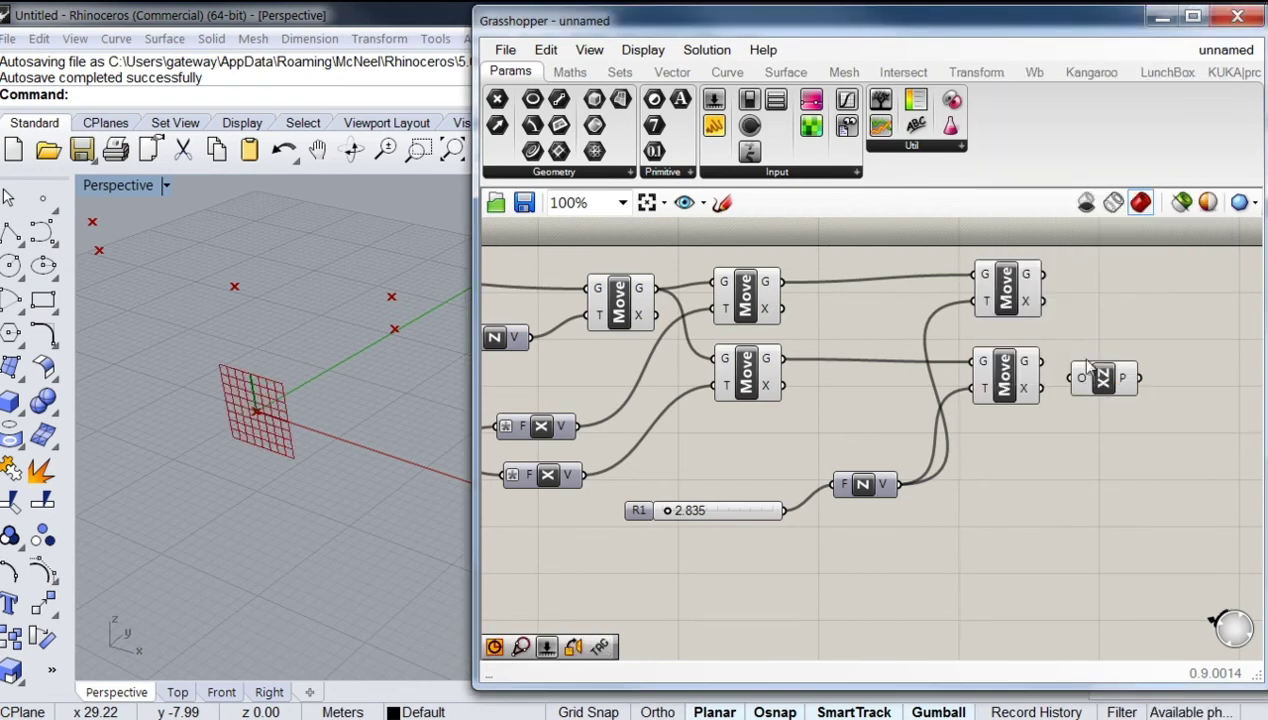
{"action": "left_click_drag", "start_coordinate": [1101, 385], "coordinate": [1043, 274]}
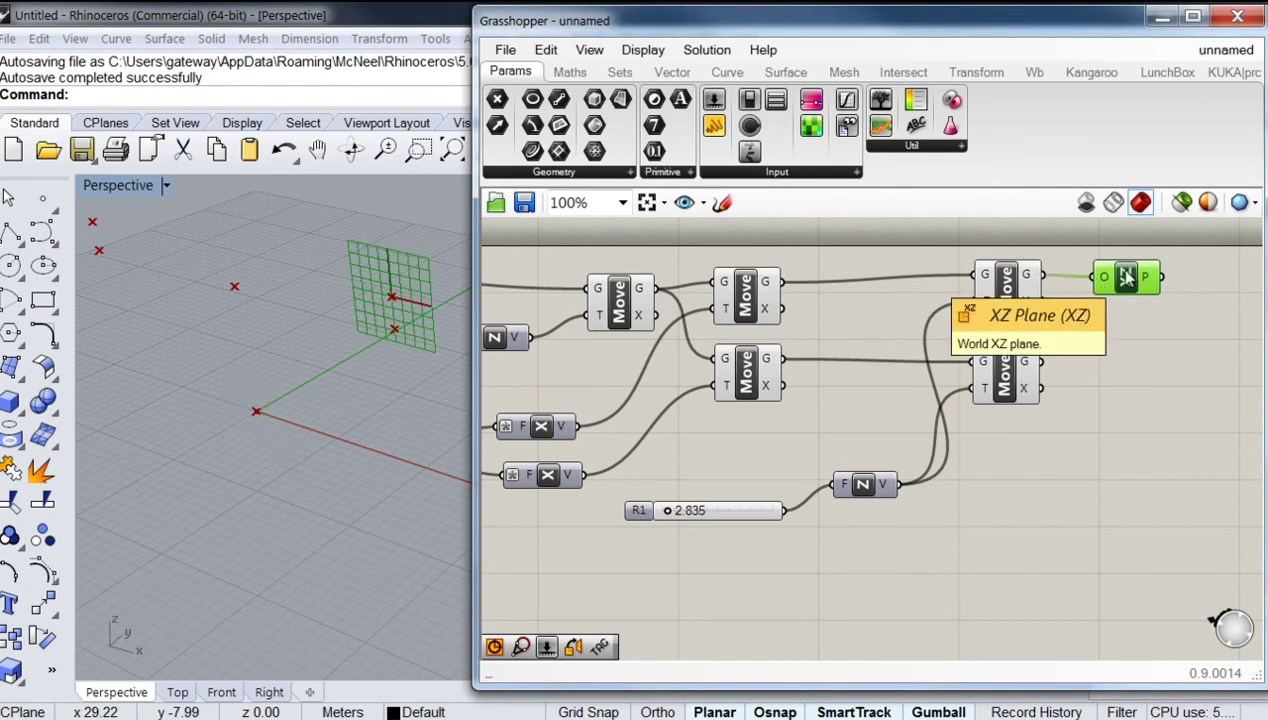
{"action": "left_click_drag", "start_coordinate": [1127, 278], "coordinate": [1043, 361], "text": "alt"}
{"action": "left_click", "coordinate": [1145, 416]}
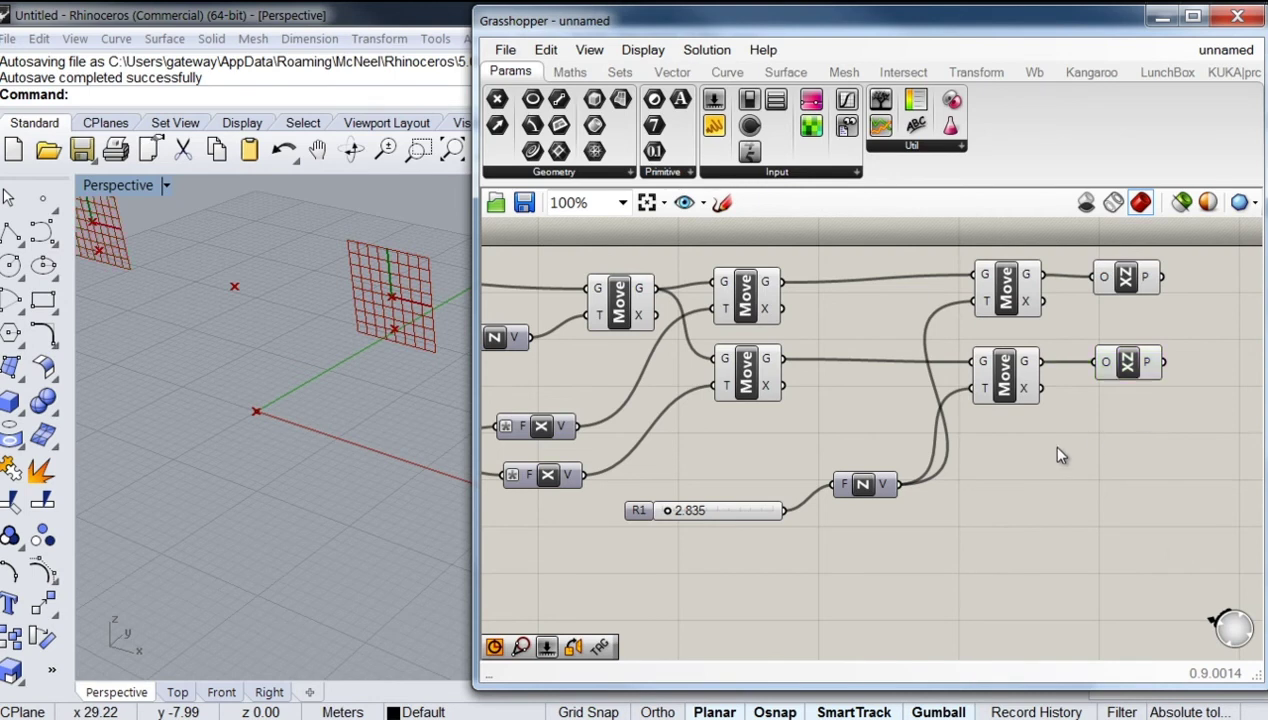
- Orbit the Rhino view to see the upright planes and center the XZ Plane components
{"action": "scroll", "coordinate": [262, 366], "scroll_direction": "down", "scroll_amount": 3}
{"action": "right_click_drag", "start_coordinate": [262, 366], "coordinate": [300, 382]}
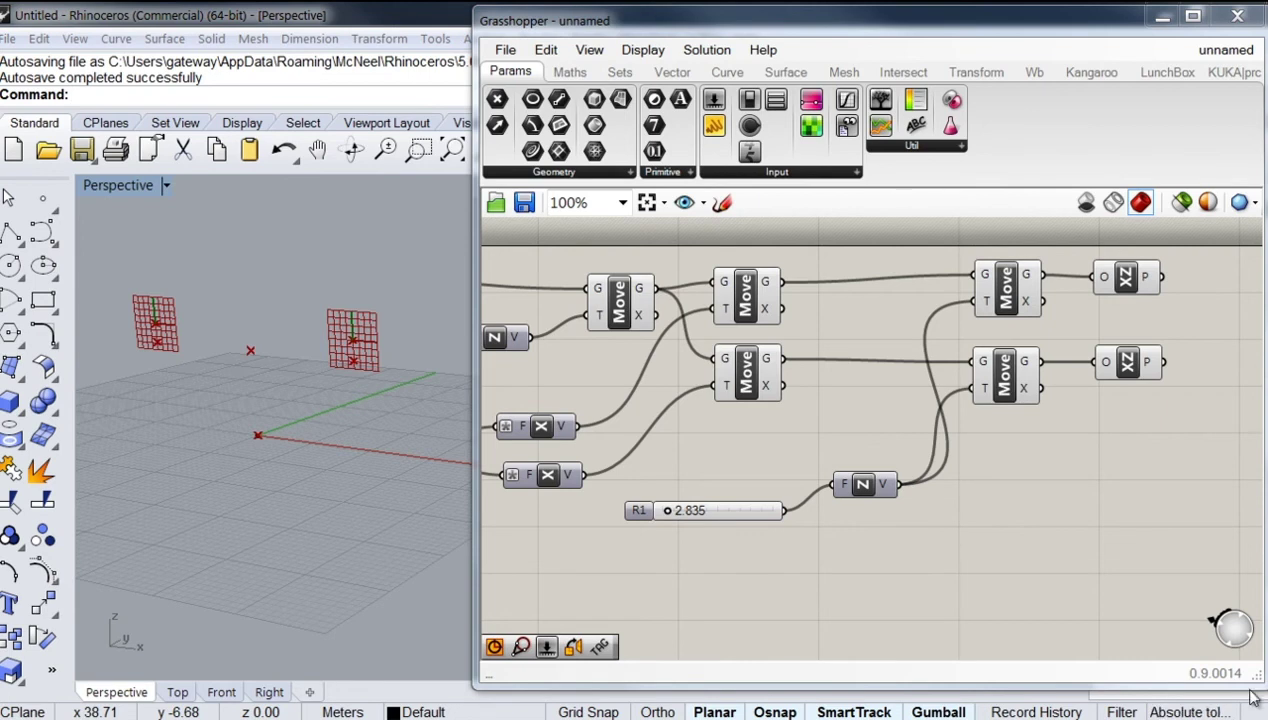
{"action": "right_click_drag", "start_coordinate": [1118, 493], "coordinate": [640, 439]}
{"action": "scroll", "coordinate": [1120, 508], "scroll_direction": "down", "scroll_amount": 3}
{"action": "scroll", "coordinate": [679, 378], "scroll_direction": "up", "scroll_amount": 3}
{"action": "scroll", "coordinate": [679, 378], "scroll_direction": "up", "scroll_amount": 1}
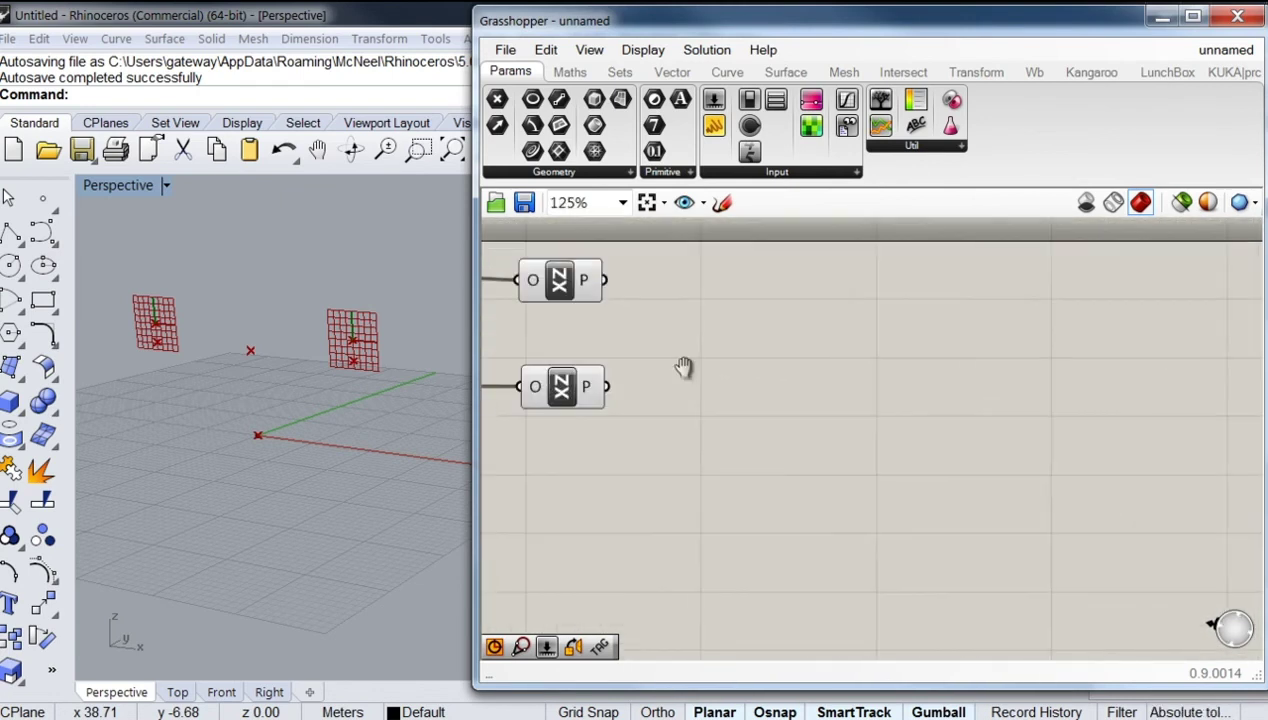
{"action": "right_click_drag", "start_coordinate": [685, 365], "coordinate": [730, 371]}
{"action": "scroll", "coordinate": [257, 494], "scroll_direction": "down", "scroll_amount": 5}
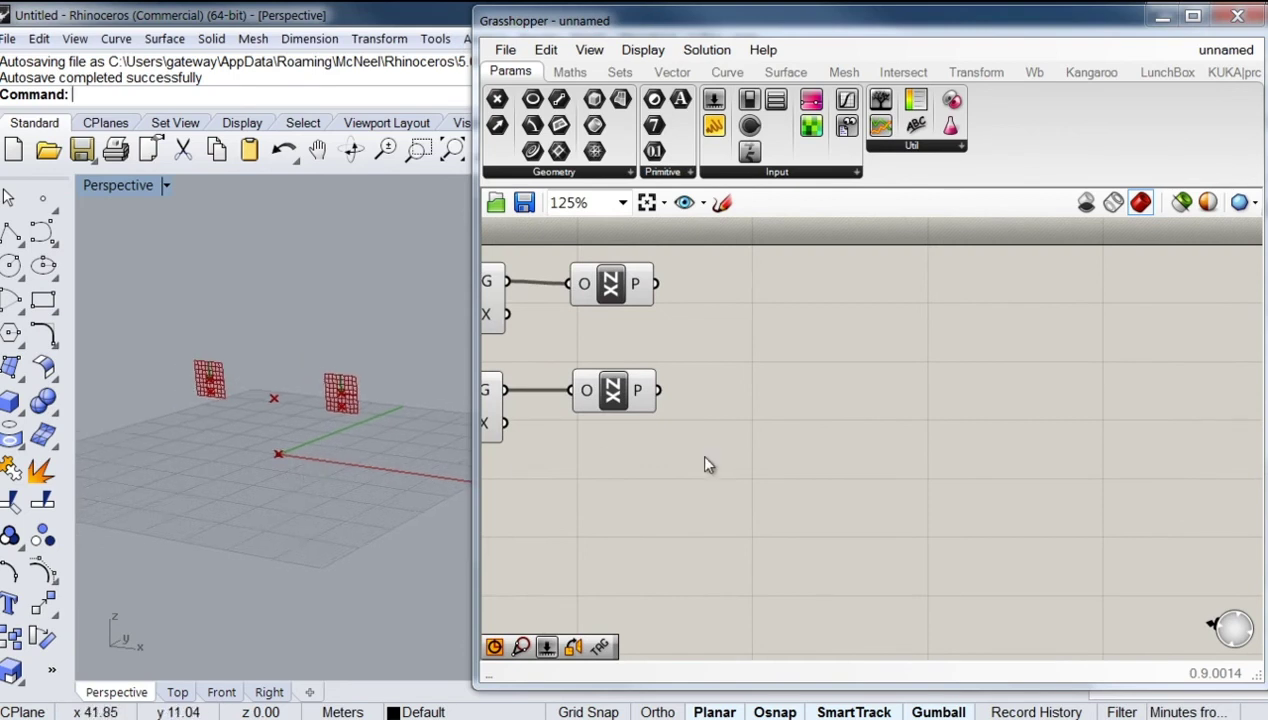
- Add two Circle components, each taking one XZ plane as its P input
{"action": "double_click", "coordinate": [820, 461]}
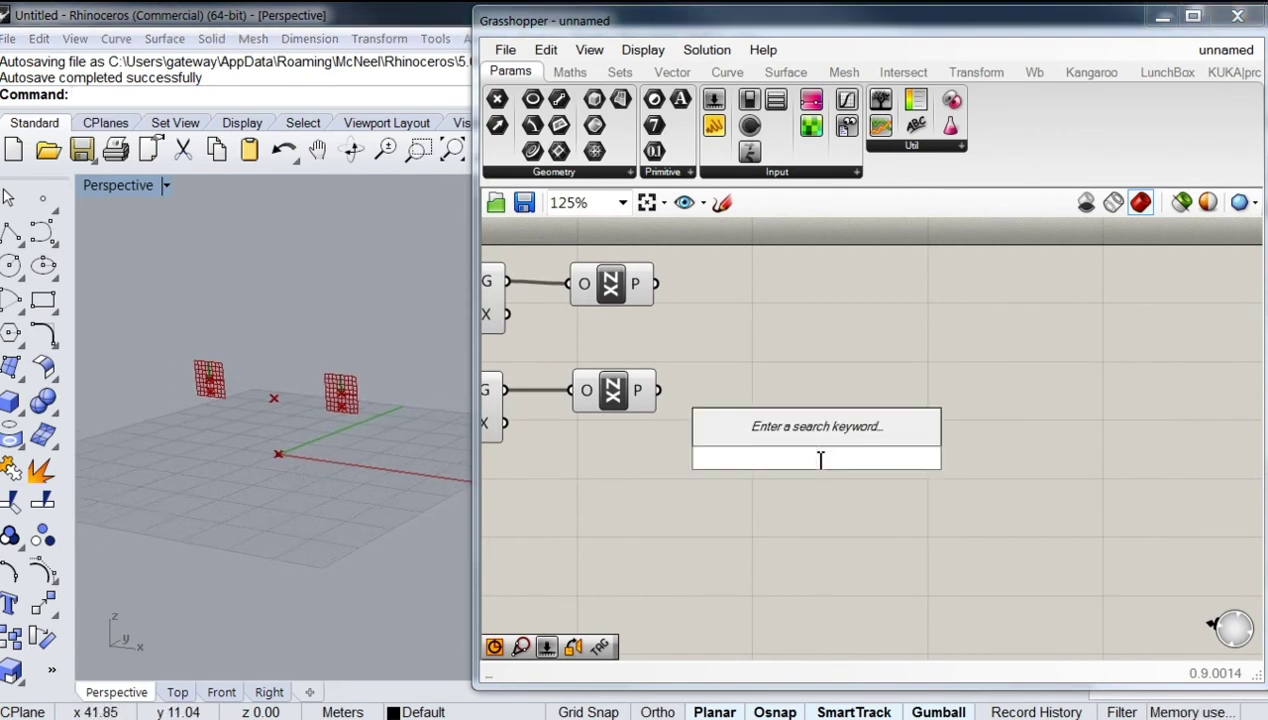
{"action": "type", "text": "CIRCLE"}
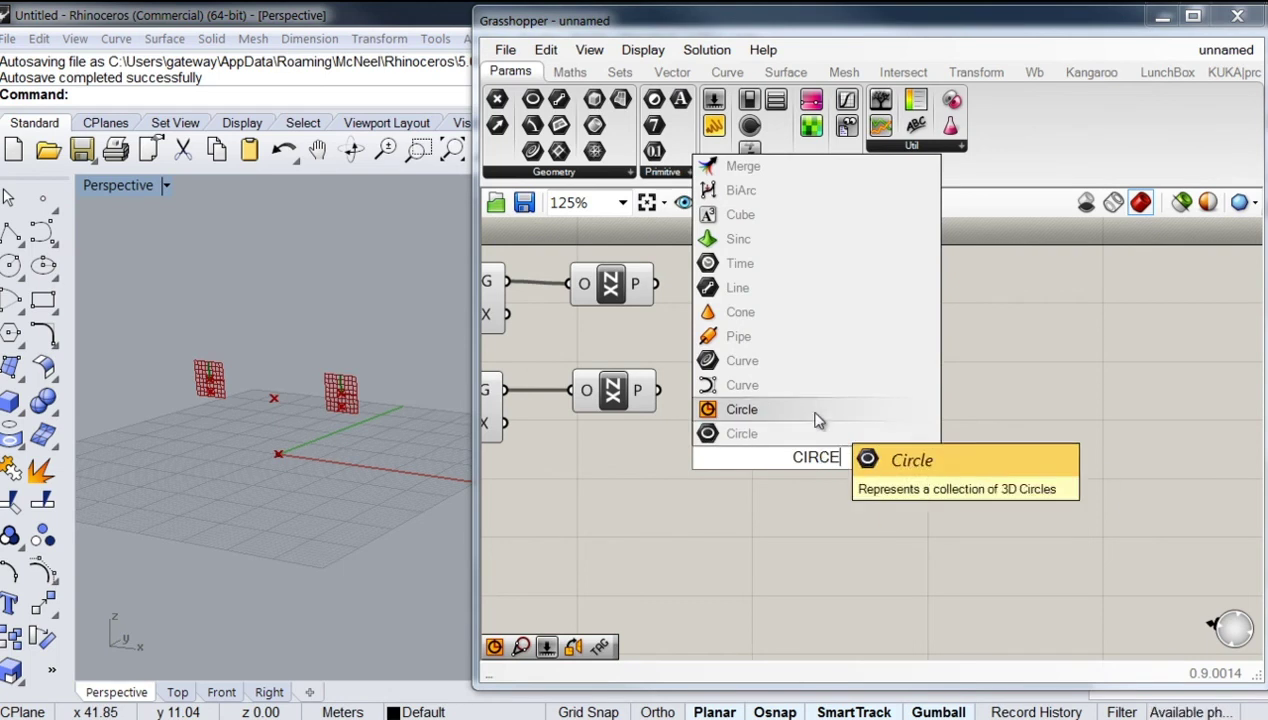
{"action": "left_click", "coordinate": [745, 433]}
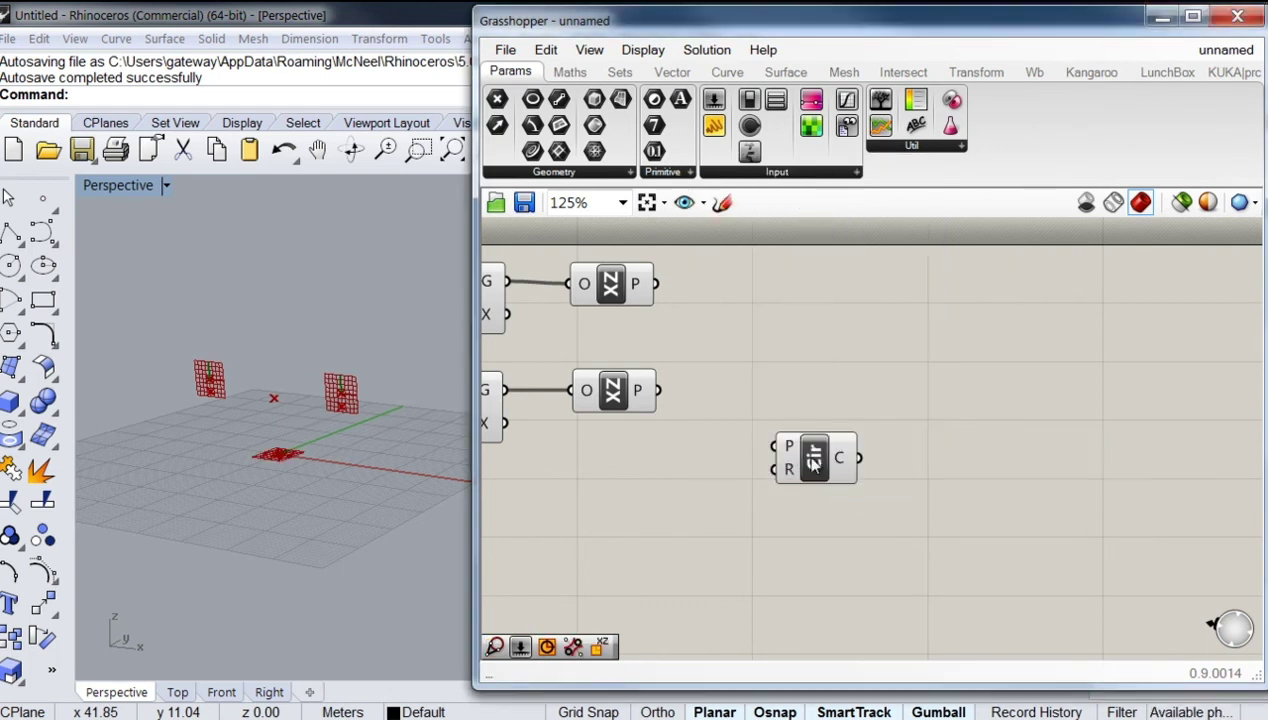
{"action": "left_click", "coordinate": [815, 462]}
{"action": "key", "text": "ctrl+c"}
{"action": "key", "text": "ctrl+v"}
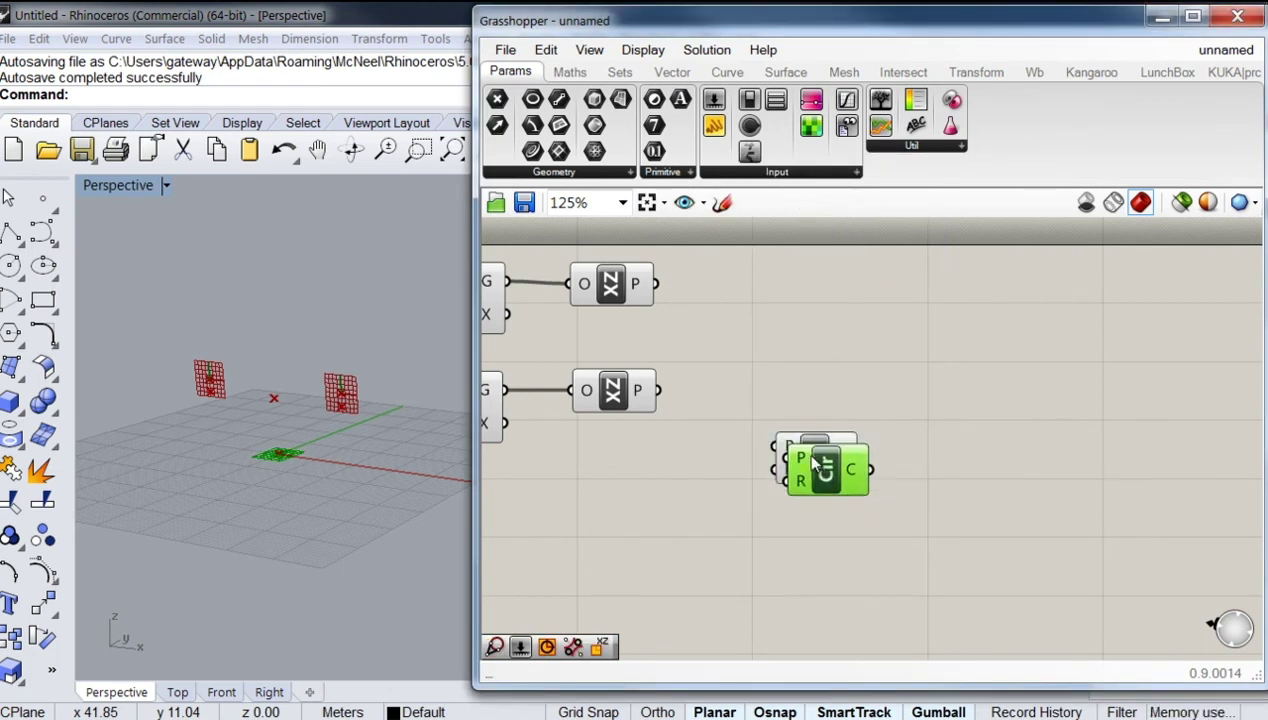
{"action": "left_click_drag", "start_coordinate": [815, 455], "coordinate": [787, 277]}
{"action": "left_click_drag", "start_coordinate": [800, 444], "coordinate": [775, 376]}
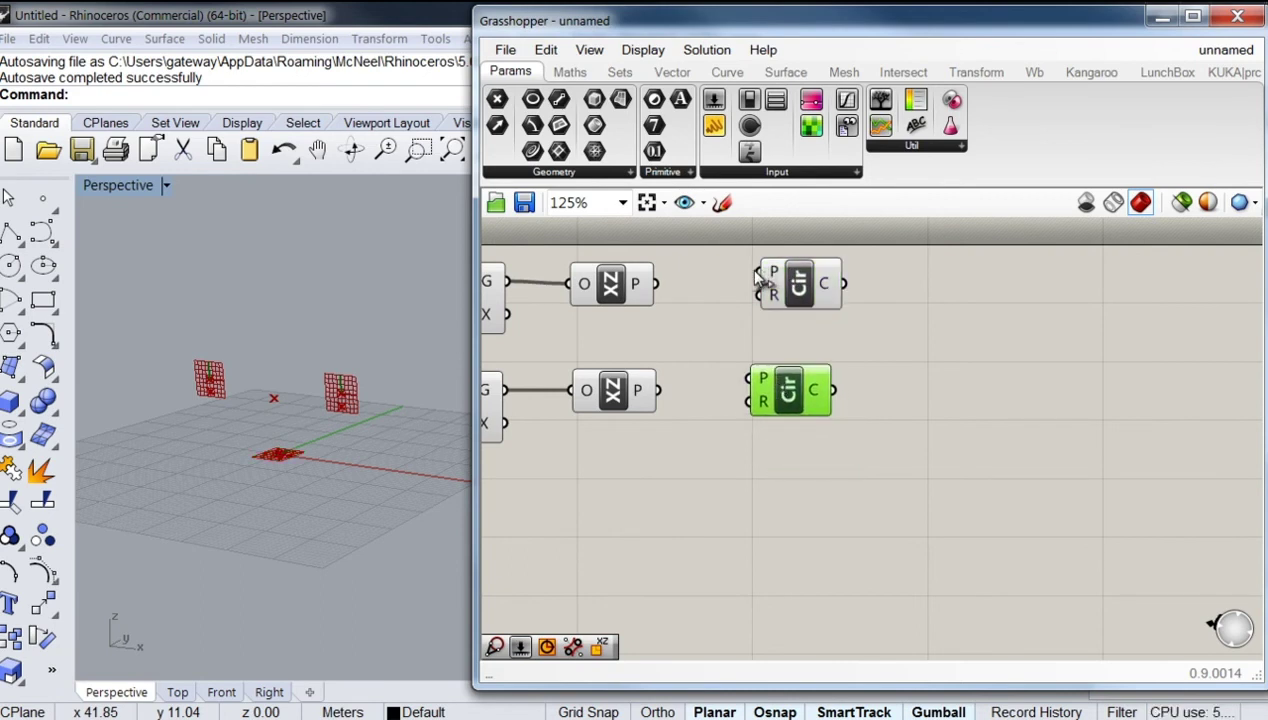
{"action": "left_click_drag", "start_coordinate": [750, 272], "coordinate": [657, 283]}
{"action": "left_click_drag", "start_coordinate": [757, 379], "coordinate": [660, 390]}
- Wire the R1 slider into the R inputs of both Circle components
{"action": "right_click_drag", "start_coordinate": [668, 398], "coordinate": [835, 331]}
{"action": "scroll", "coordinate": [827, 388], "scroll_direction": "down", "scroll_amount": 2}
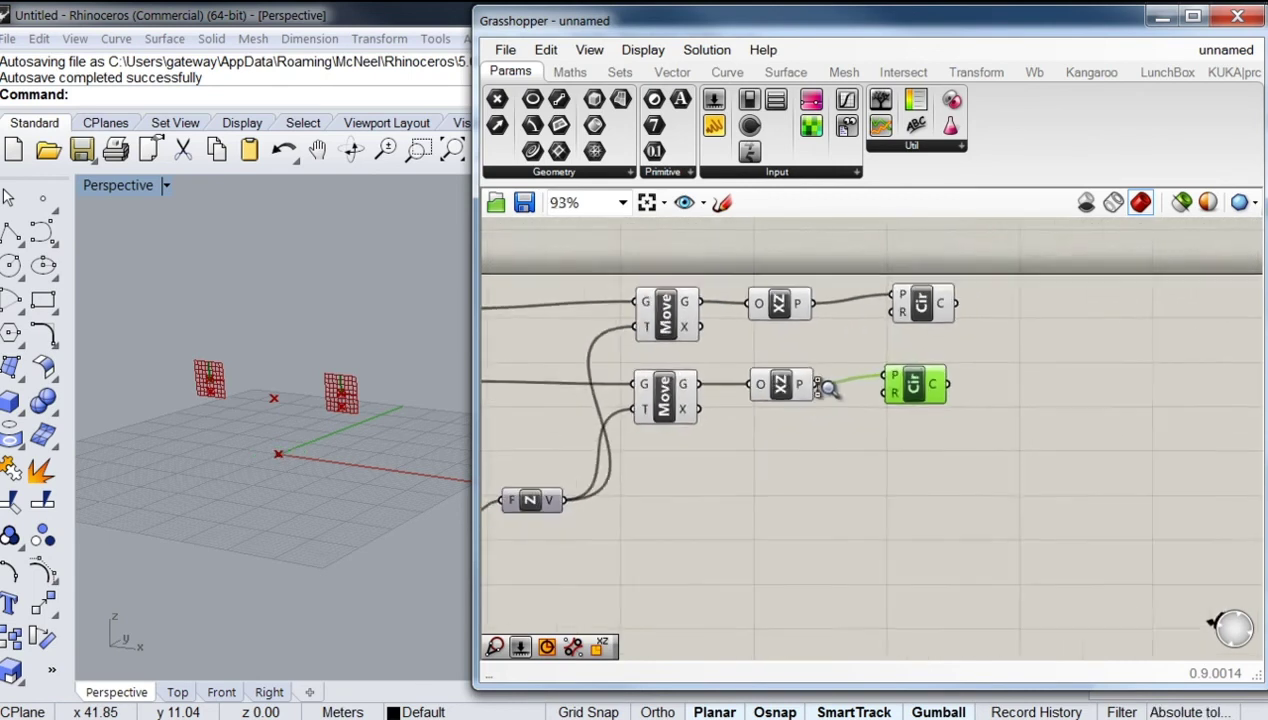
{"action": "right_click_drag", "start_coordinate": [812, 422], "coordinate": [938, 380]}
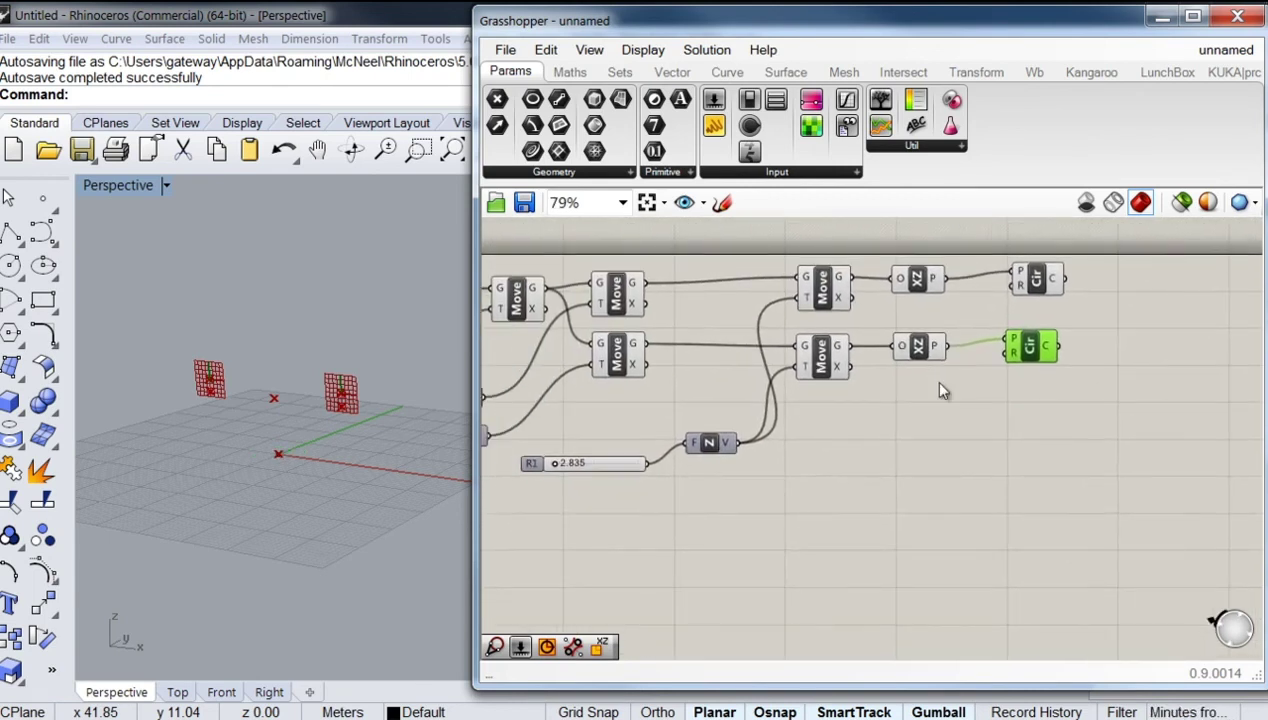
{"action": "left_click_drag", "start_coordinate": [980, 380], "coordinate": [648, 463]}
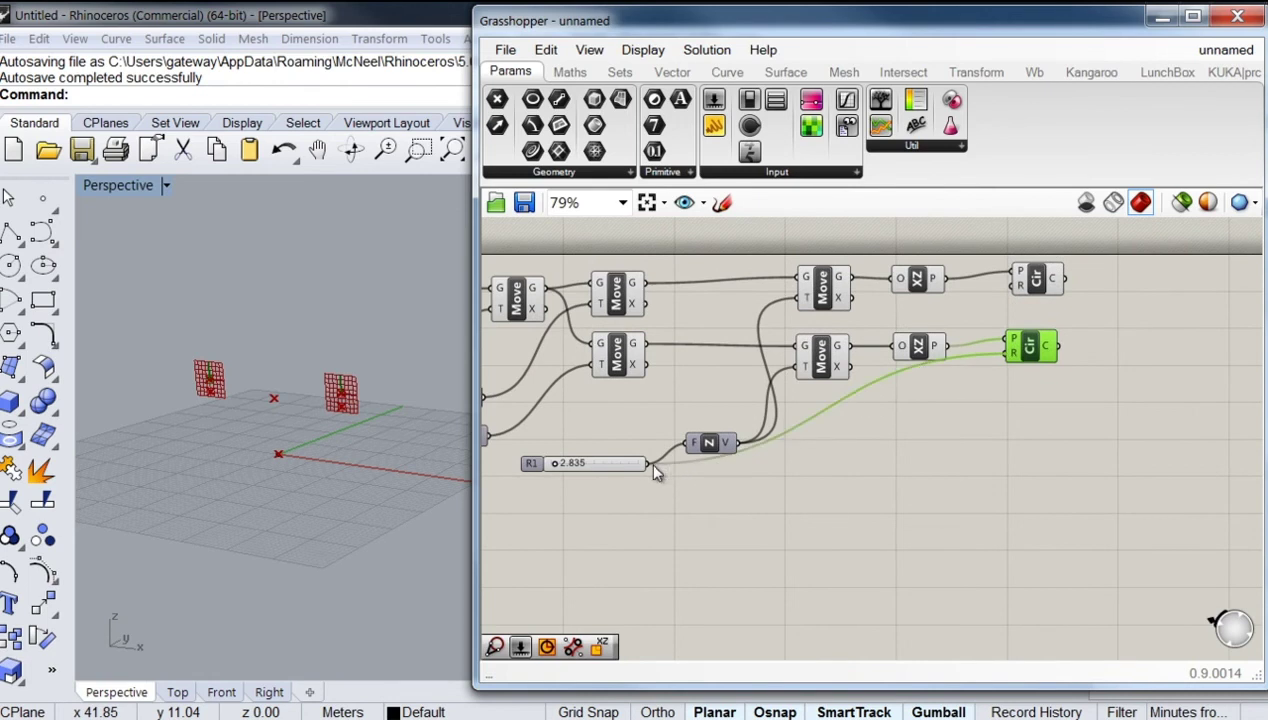
{"action": "left_click_drag", "start_coordinate": [1015, 285], "coordinate": [648, 463]}
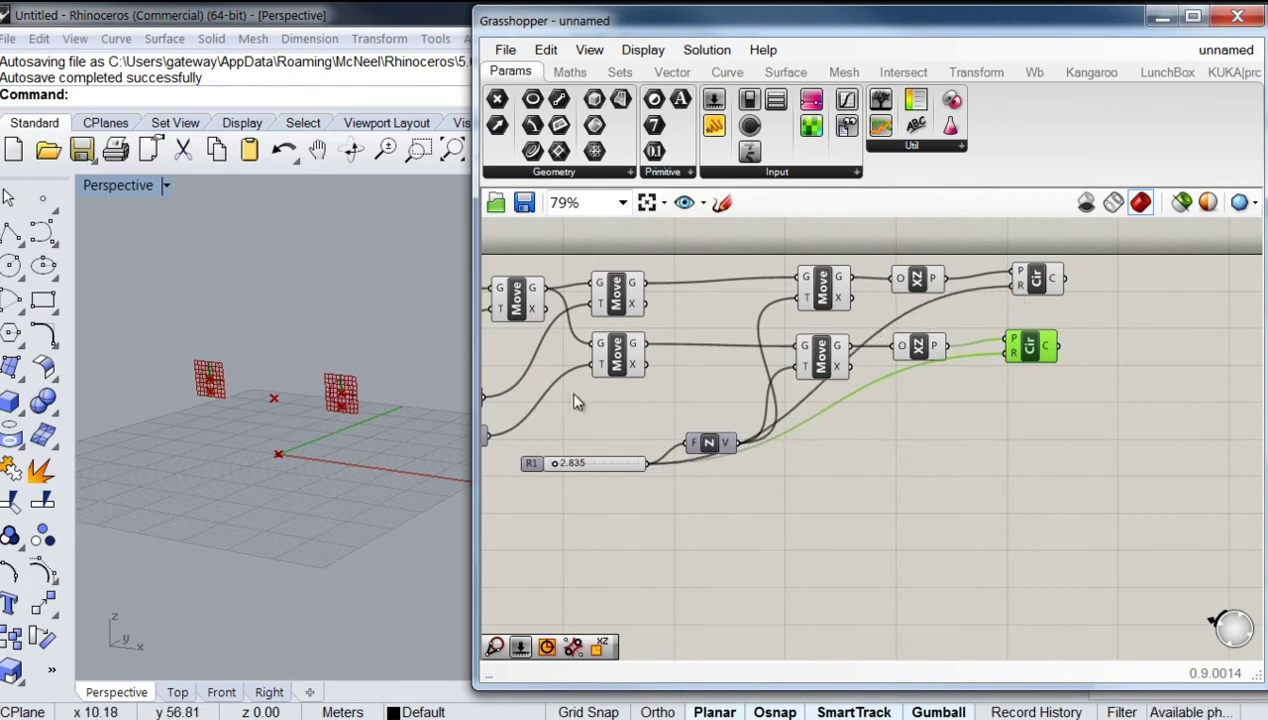
{"action": "left_click", "coordinate": [888, 469]}
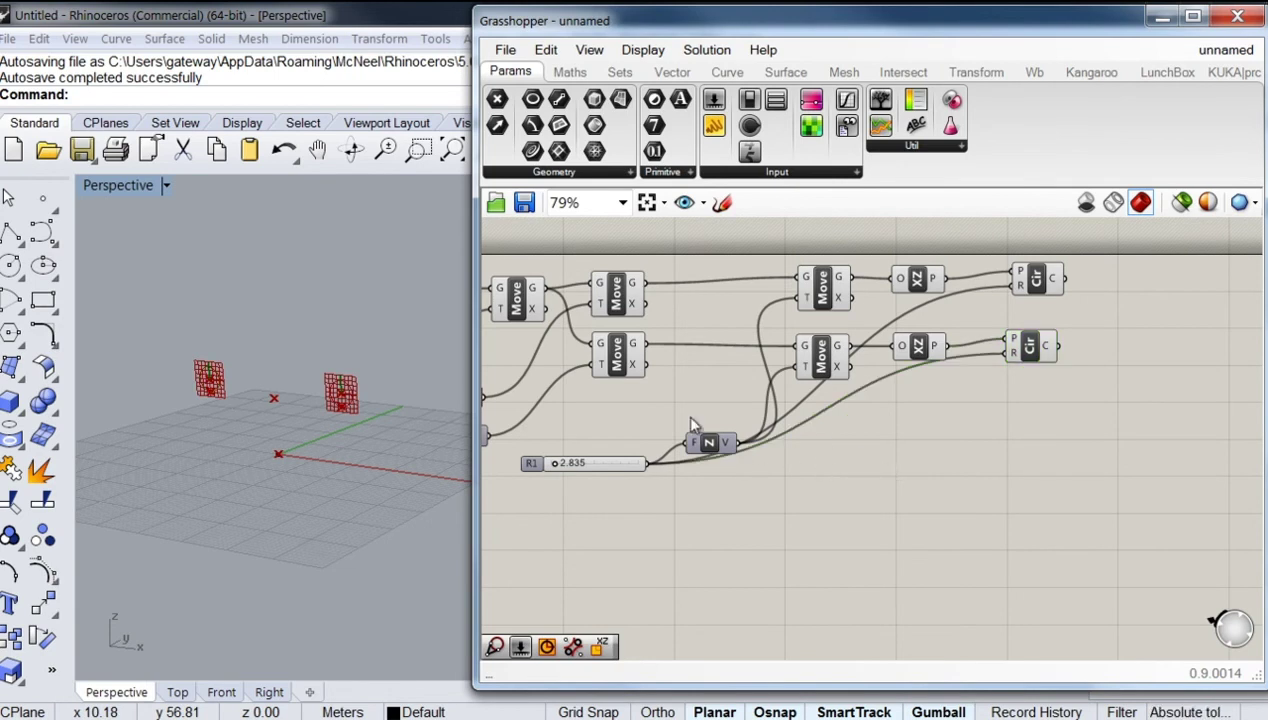
- Try a 10.945 circle radius and move the R1 slider below the Move components
{"action": "right_click_drag", "start_coordinate": [594, 416], "coordinate": [773, 425]}
{"action": "scroll", "coordinate": [791, 472], "scroll_direction": "down", "scroll_amount": 2}
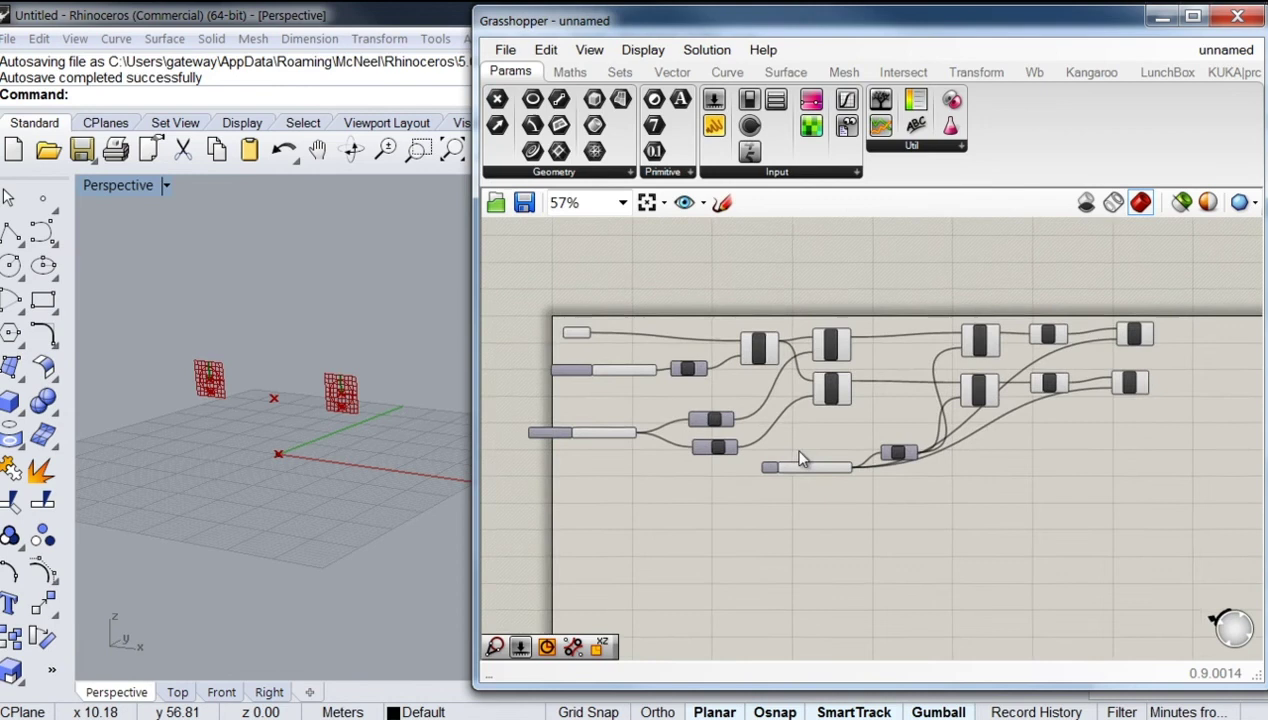
{"action": "scroll", "coordinate": [604, 419], "scroll_direction": "up", "scroll_amount": 2}
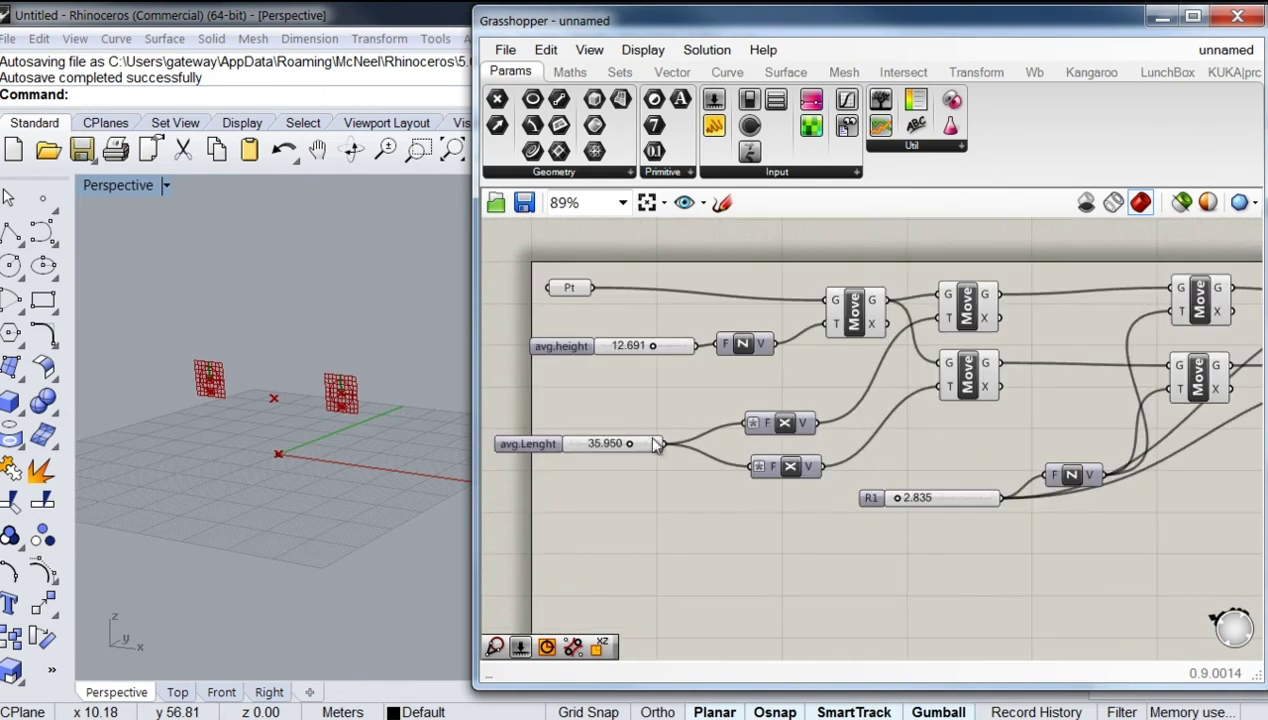
{"action": "left_click_drag", "start_coordinate": [899, 499], "coordinate": [912, 499]}
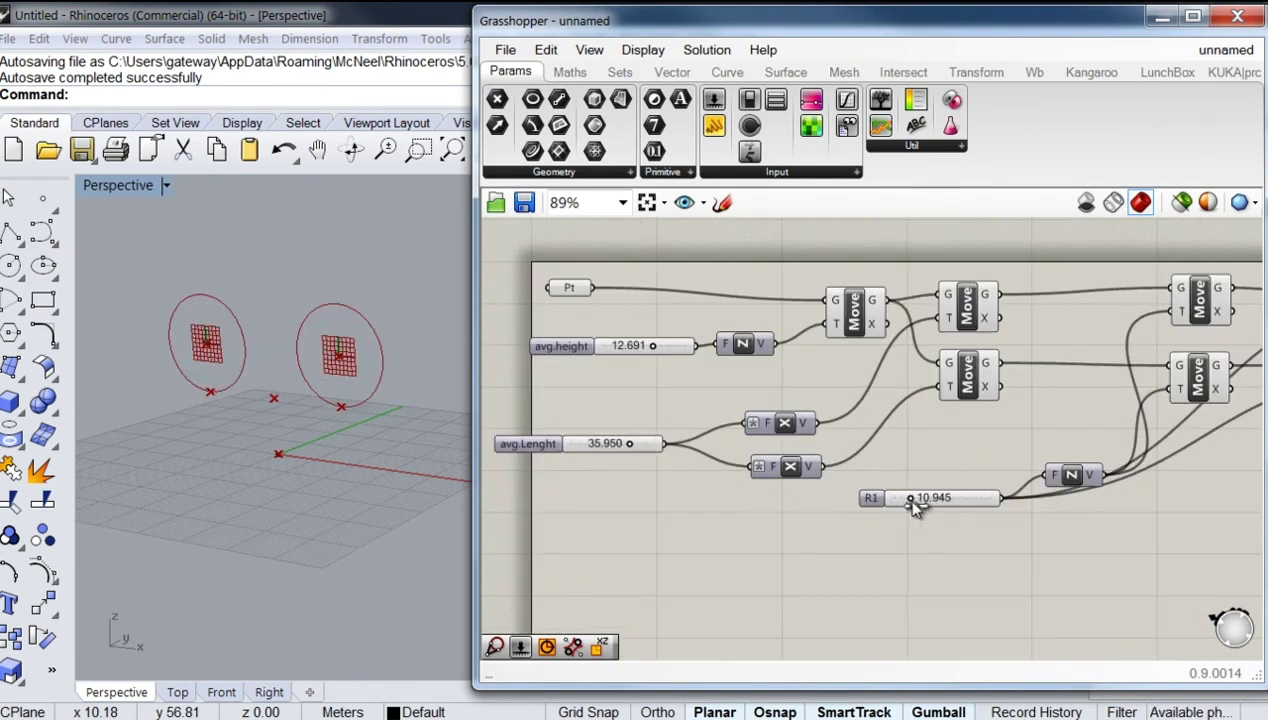
{"action": "scroll", "coordinate": [300, 385], "scroll_direction": "up", "scroll_amount": 3}
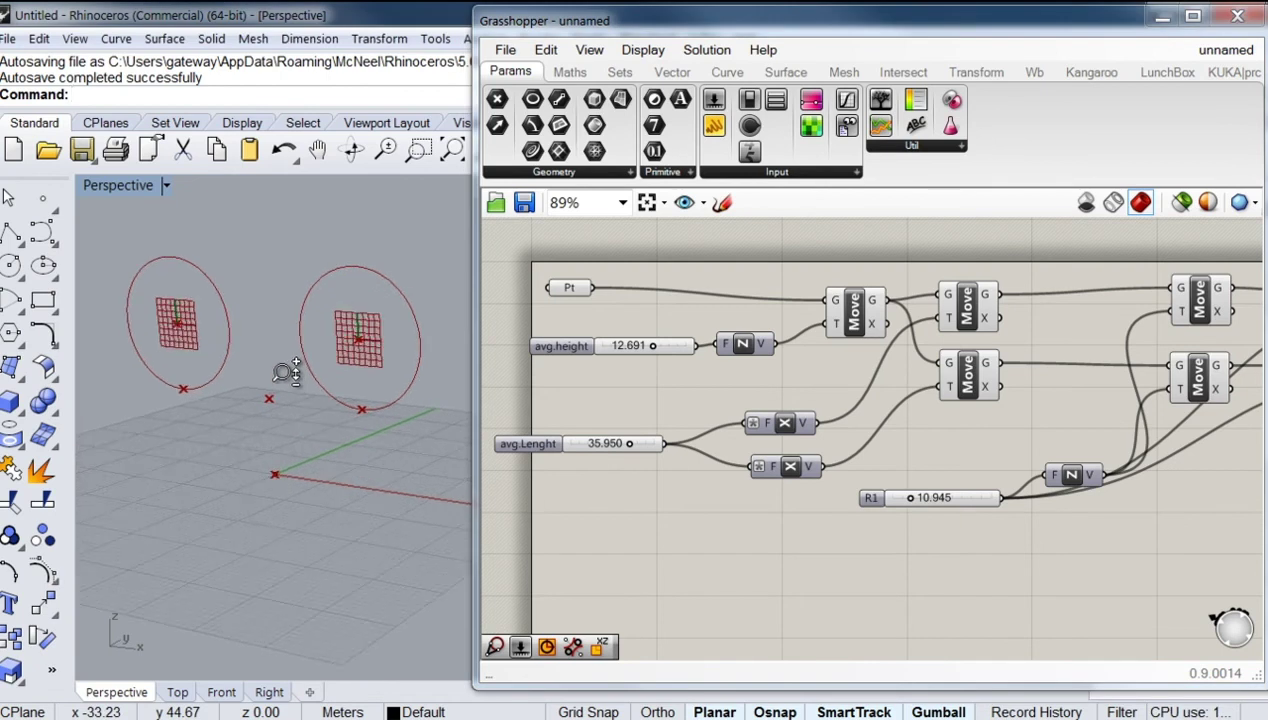
{"action": "right_click_drag", "start_coordinate": [1169, 518], "coordinate": [923, 434]}
{"action": "left_click_drag", "start_coordinate": [609, 458], "coordinate": [1013, 413]}
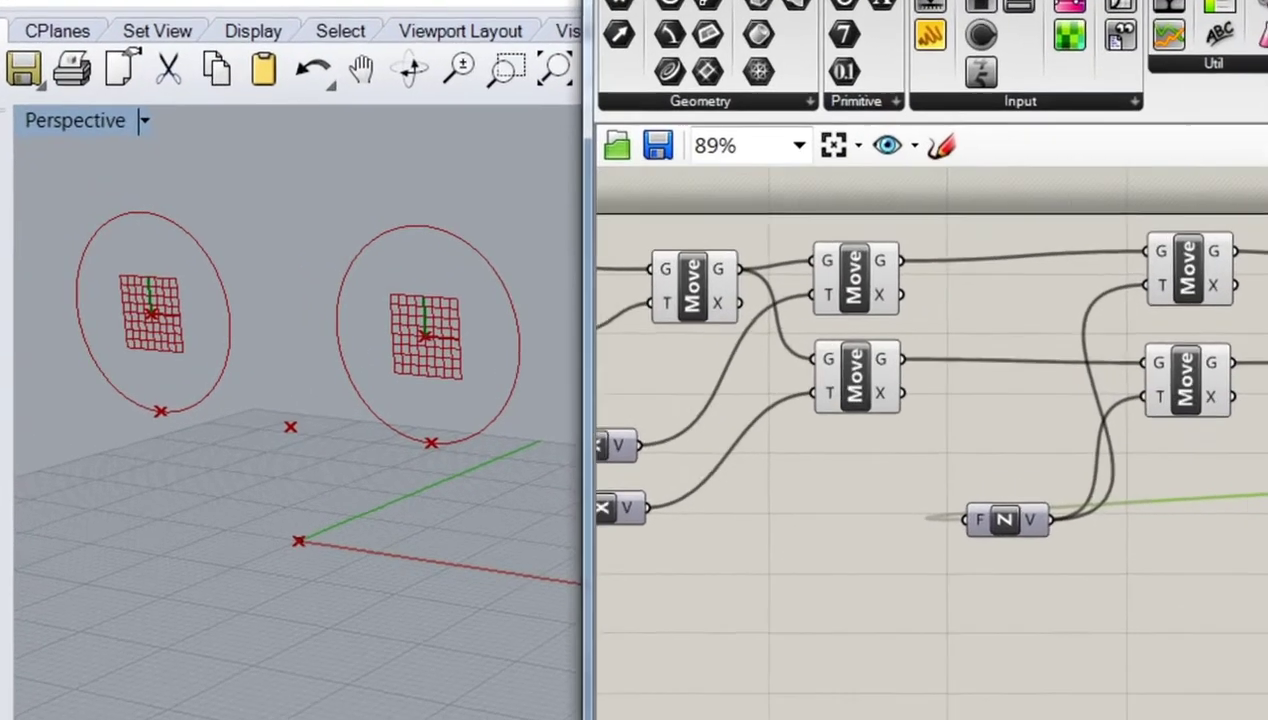
{"action": "right_click_drag", "start_coordinate": [1013, 413], "coordinate": [916, 439]}
{"action": "scroll", "coordinate": [920, 437], "scroll_direction": "up", "scroll_amount": 2}
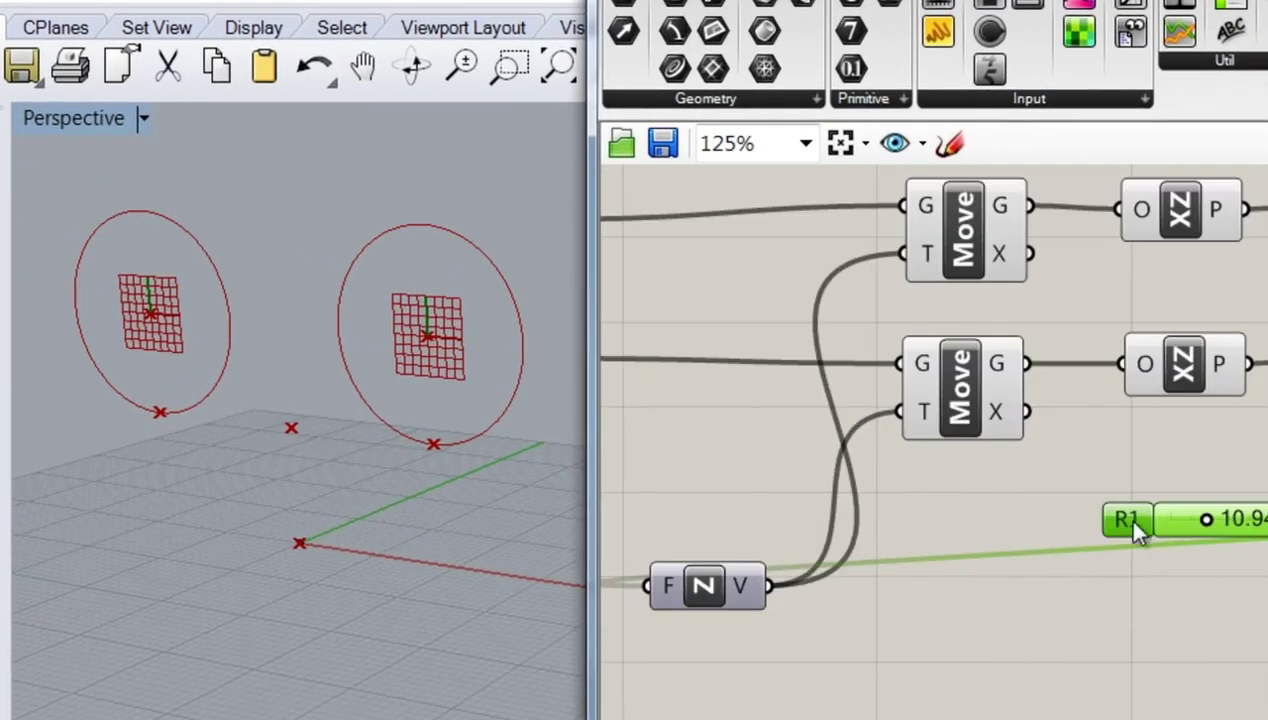
{"action": "left_click_drag", "start_coordinate": [1135, 530], "coordinate": [1058, 511]}
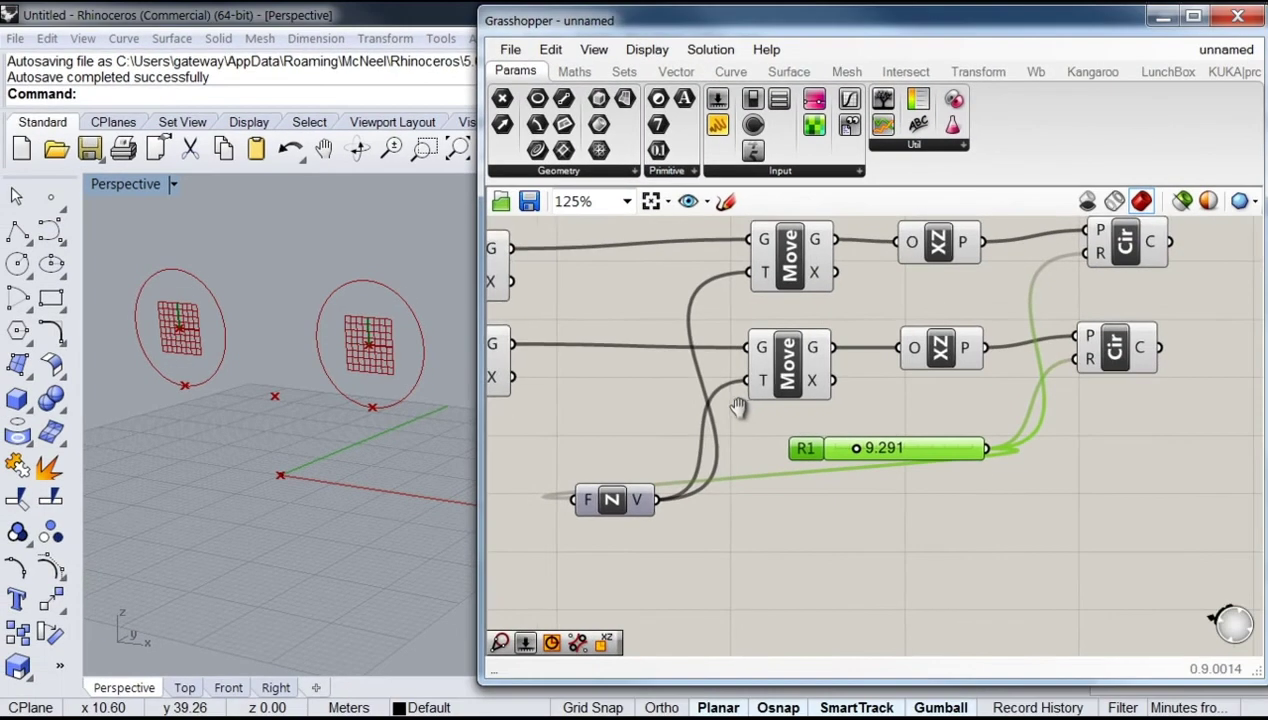
- Test other R1 radii and settle both circles at 9.291
{"action": "right_click_drag", "start_coordinate": [974, 428], "coordinate": [921, 448]}
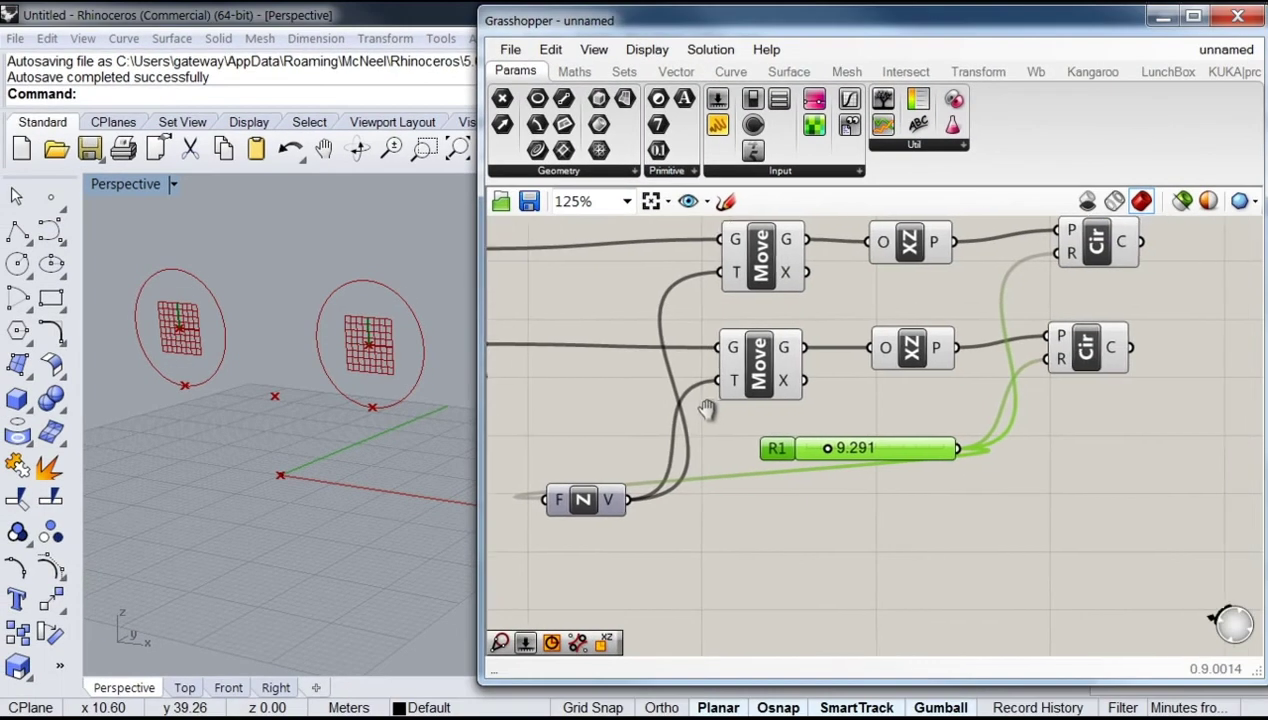
{"action": "right_click_drag", "start_coordinate": [706, 410], "coordinate": [677, 420]}
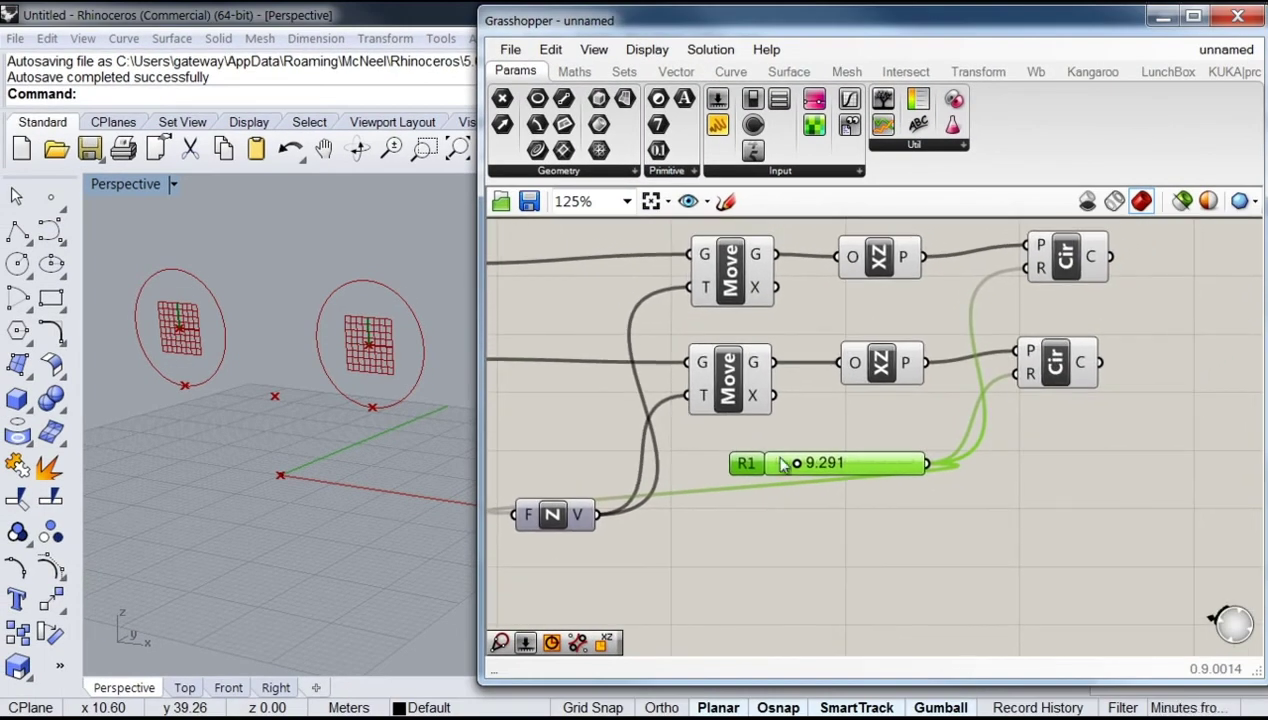
{"action": "mouse_move", "coordinate": [798, 464]}
{"action": "left_mouse_down"}
{"action": "mouse_move", "coordinate": [817, 469]}
{"action": "mouse_move", "coordinate": [787, 468]}
{"action": "mouse_move", "coordinate": [800, 478]}
{"action": "left_mouse_up"}
{"action": "left_click", "coordinate": [902, 518]}
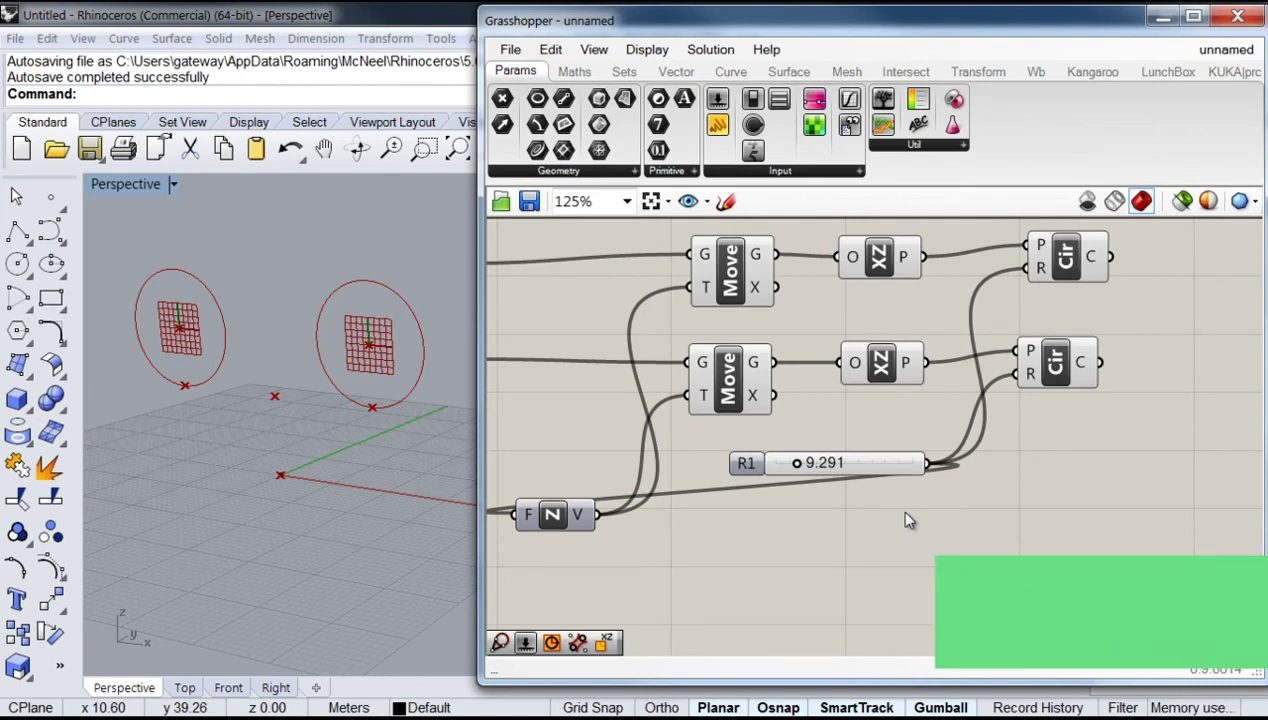
{"action": "left_click_drag", "start_coordinate": [1196, 438], "coordinate": [1066, 245]}
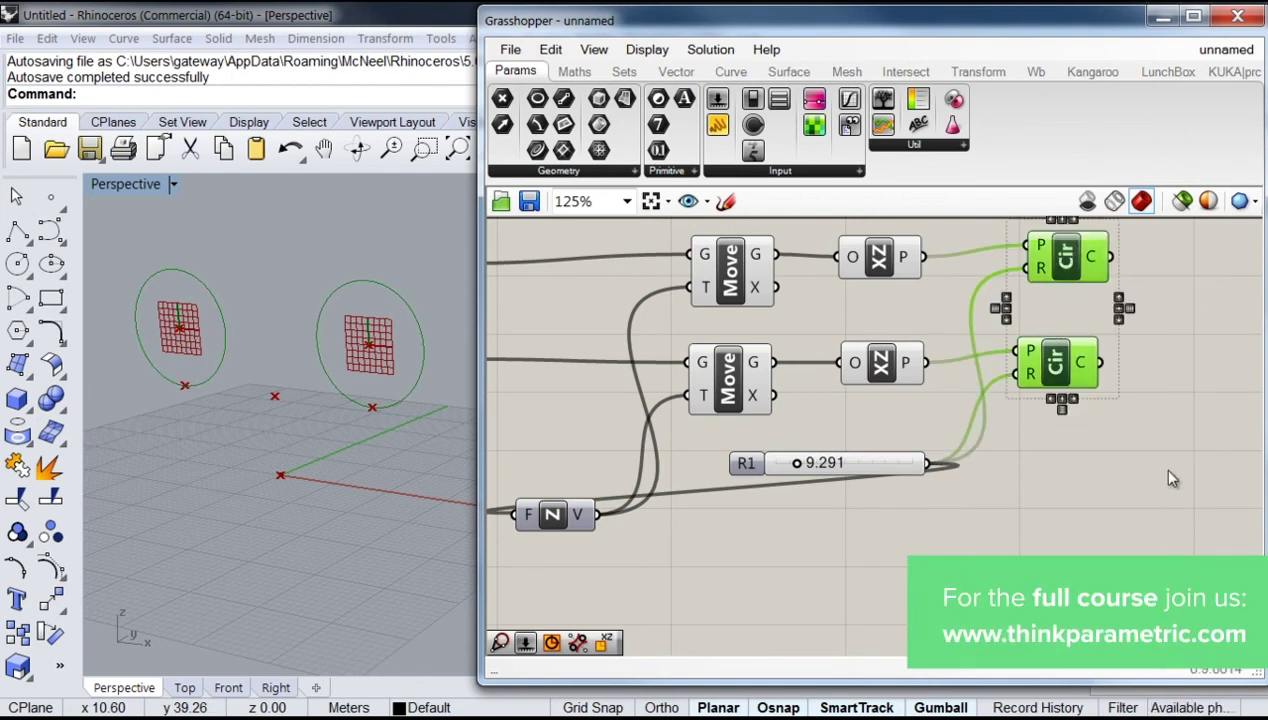
{"action": "left_click", "coordinate": [1140, 460]}
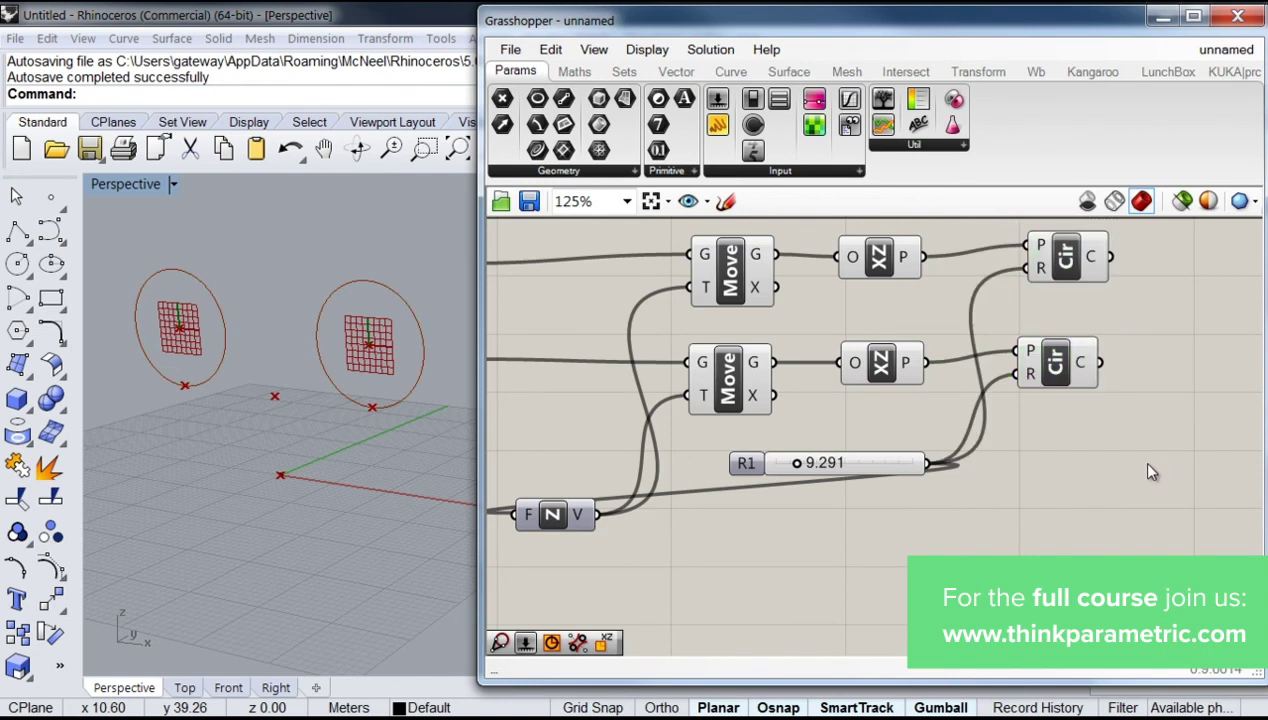
- Place a TArc component and wire the upper Cir C into A and the lower into B
{"action": "right_click_drag", "start_coordinate": [1136, 459], "coordinate": [855, 485]}
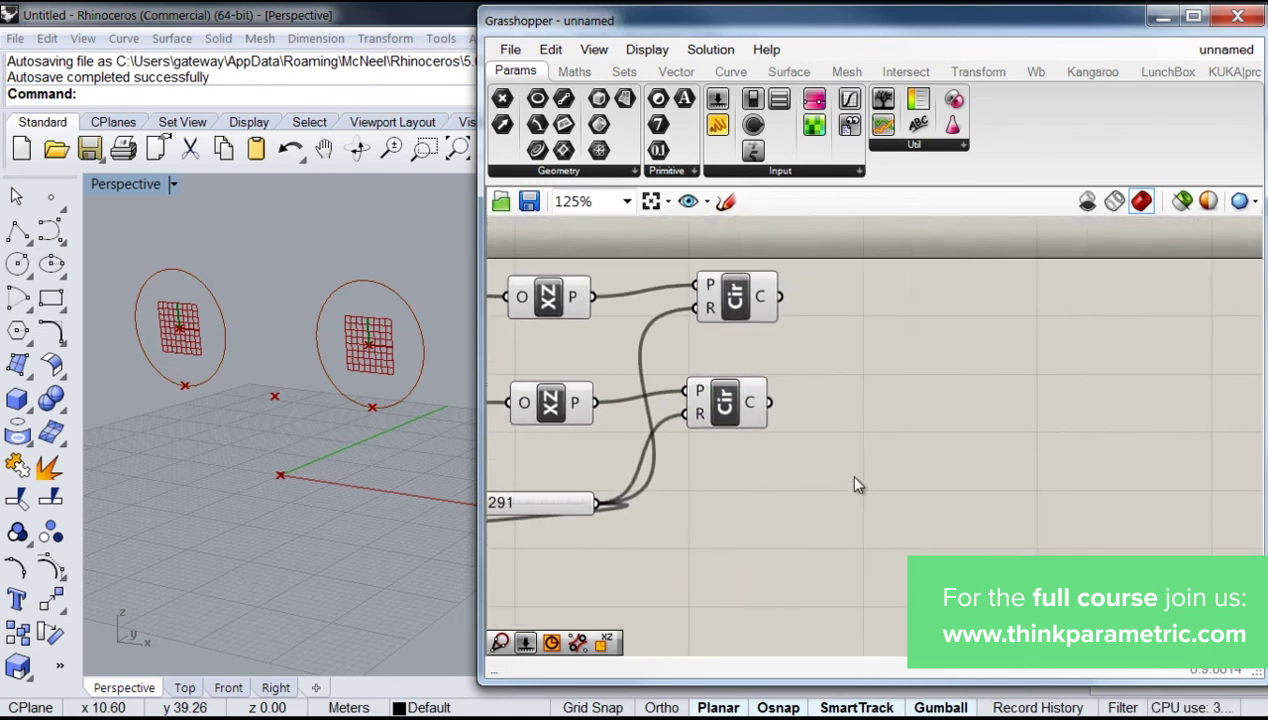
{"action": "double_click", "coordinate": [935, 466]}
{"action": "type", "text": "TANGE"}
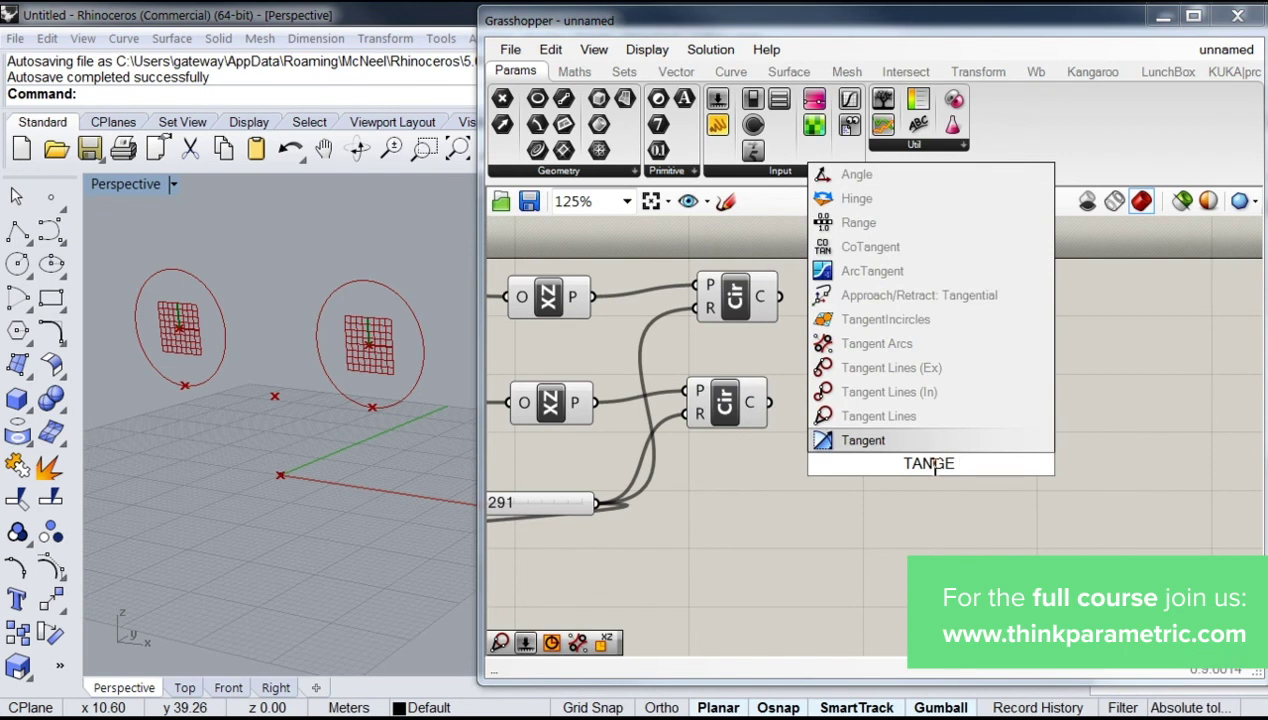
{"action": "type", "text": "NT"}
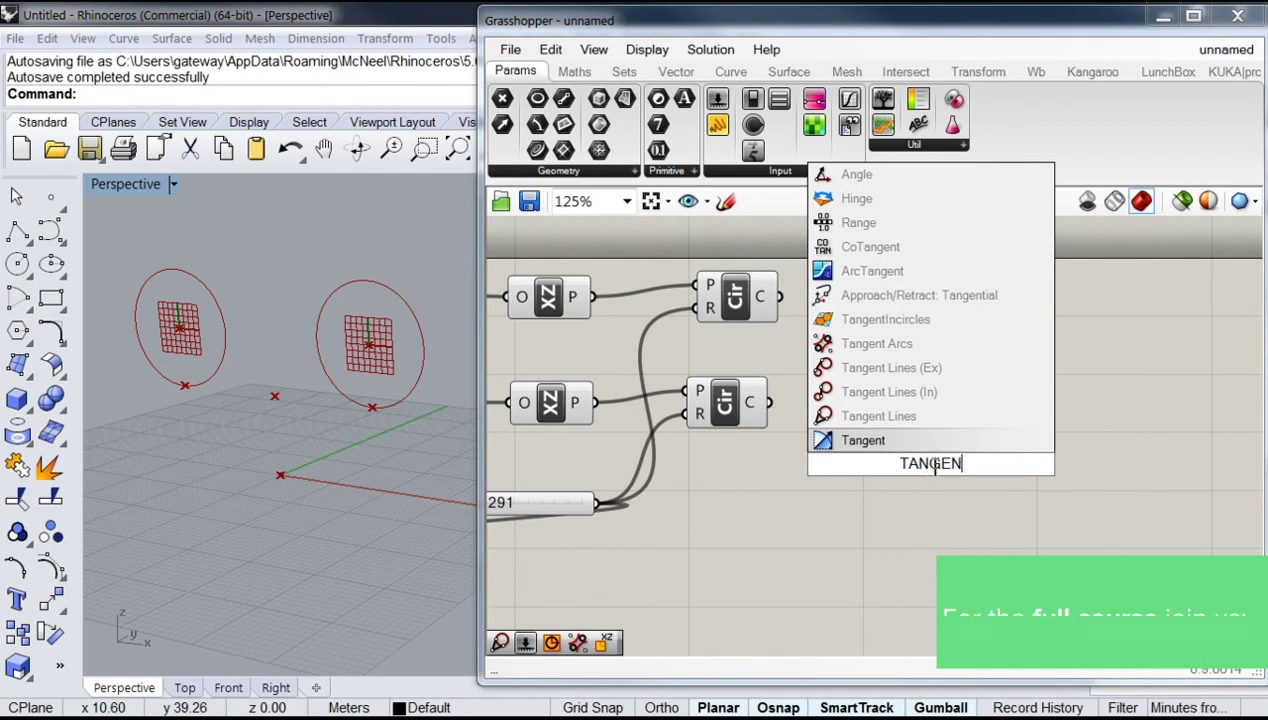
{"action": "left_click", "coordinate": [910, 343]}
{"action": "left_click_drag", "start_coordinate": [928, 445], "coordinate": [928, 348]}
{"action": "scroll", "coordinate": [927, 369], "scroll_direction": "up", "scroll_amount": 3}
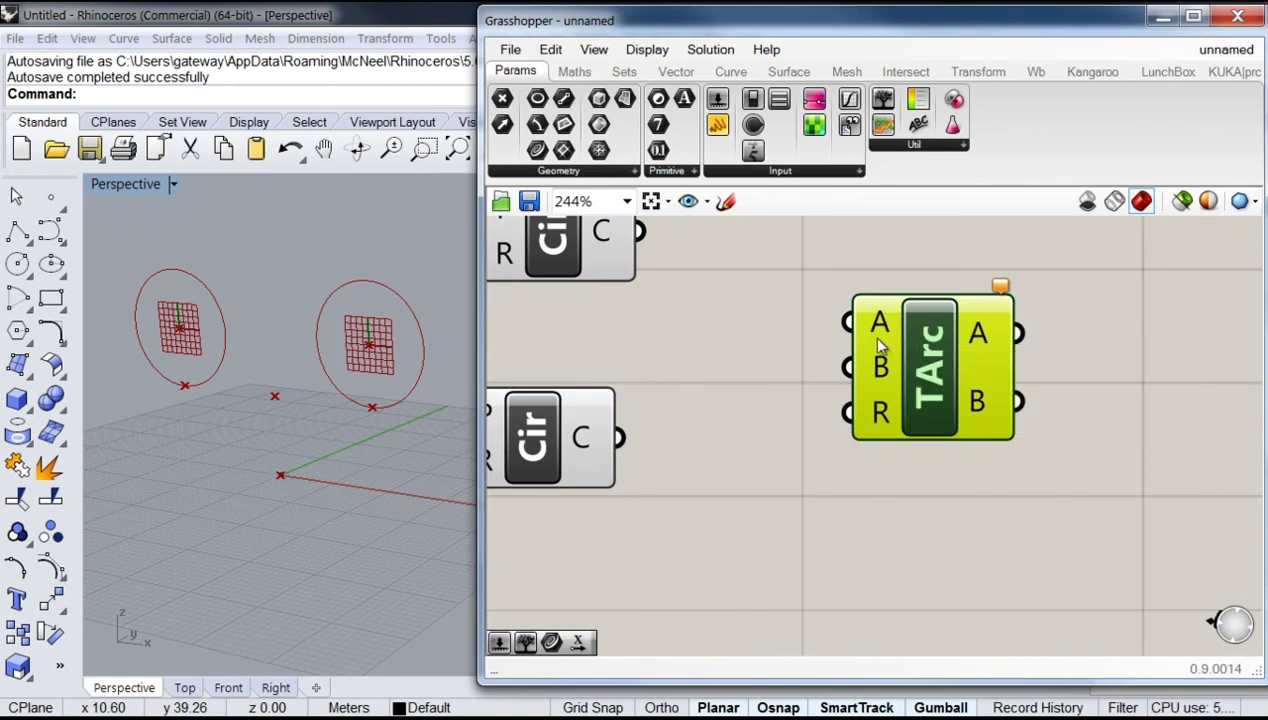
{"action": "right_click_drag", "start_coordinate": [778, 388], "coordinate": [833, 405]}
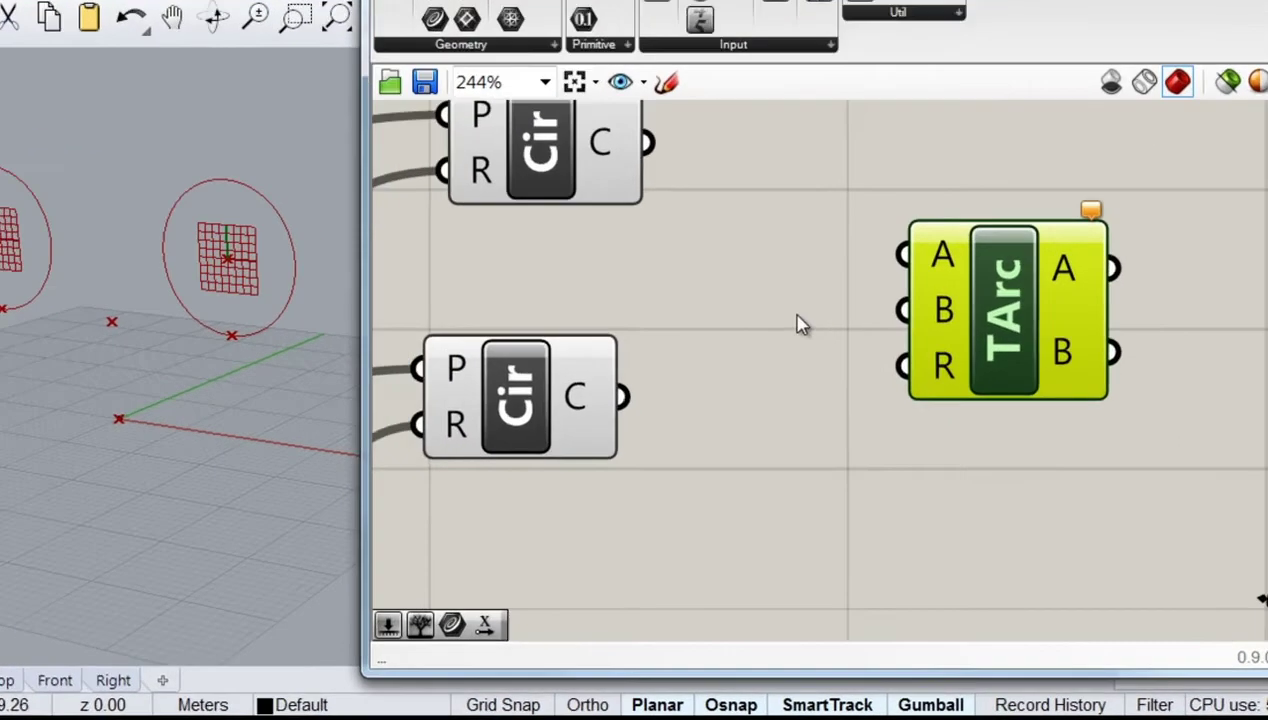
{"action": "left_click_drag", "start_coordinate": [735, 284], "coordinate": [819, 329]}
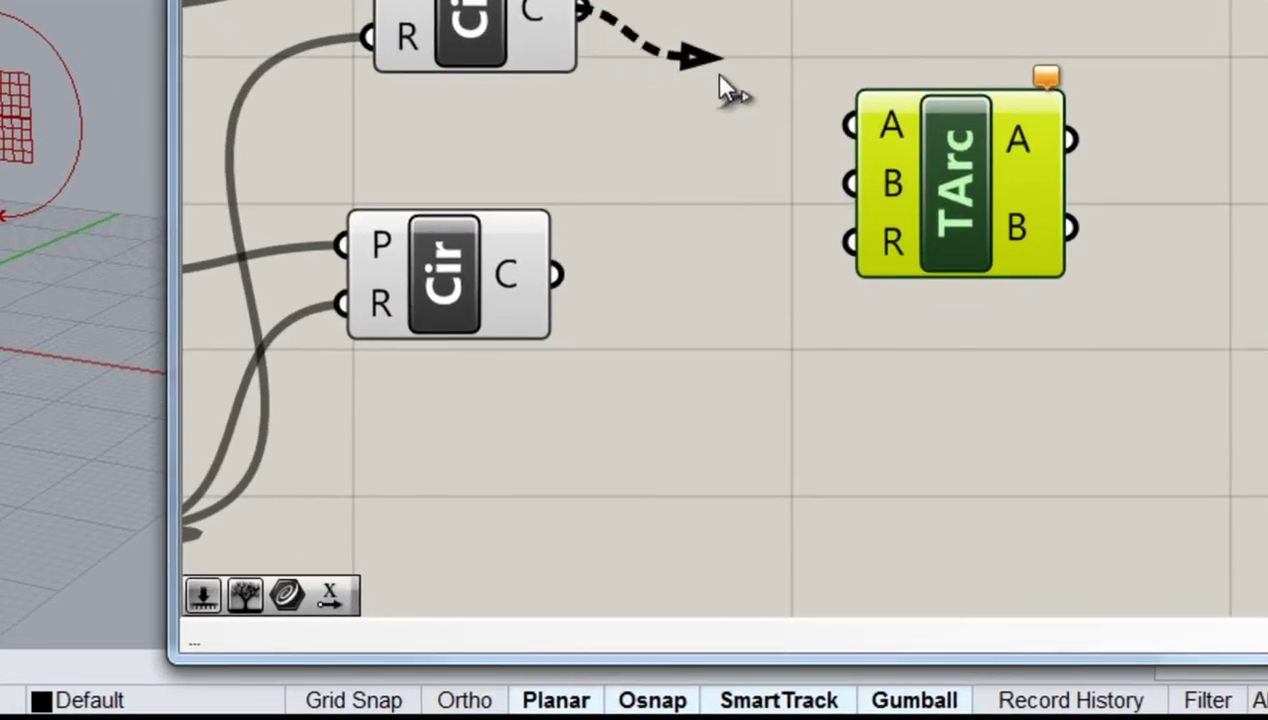
{"action": "left_click_drag", "start_coordinate": [727, 88], "coordinate": [838, 125]}
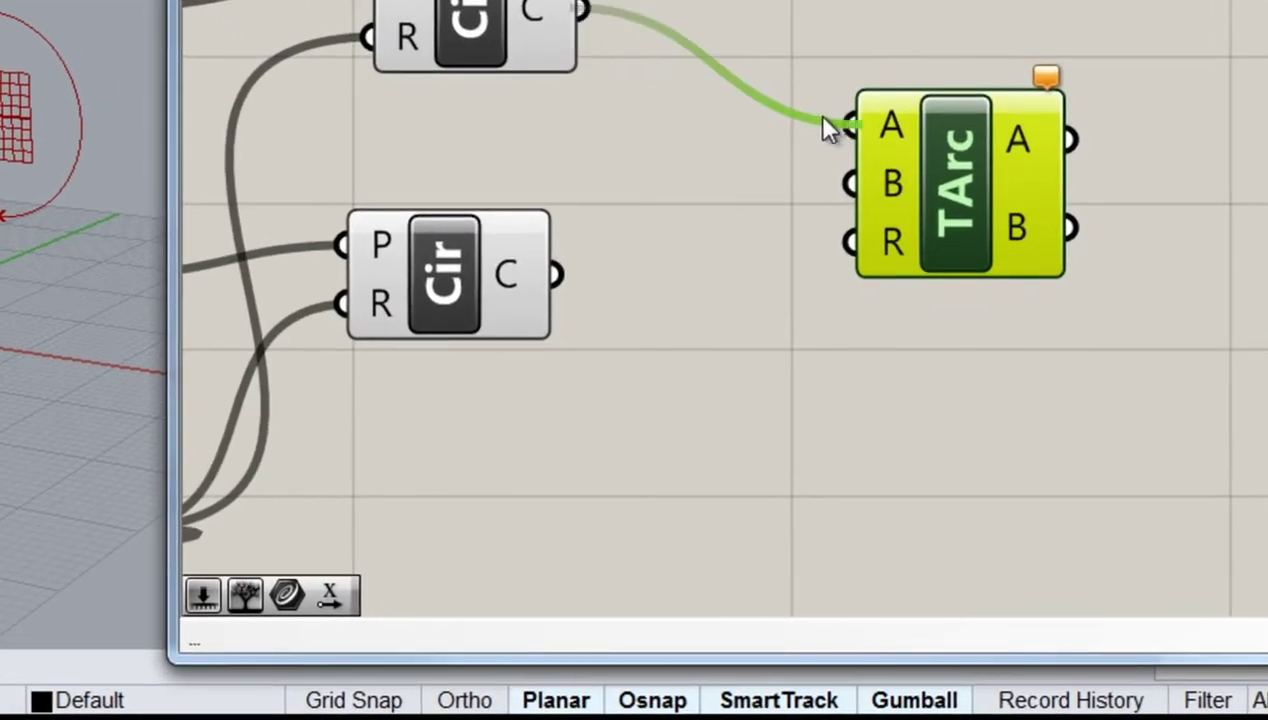
{"action": "left_click_drag", "start_coordinate": [846, 184], "coordinate": [597, 300]}
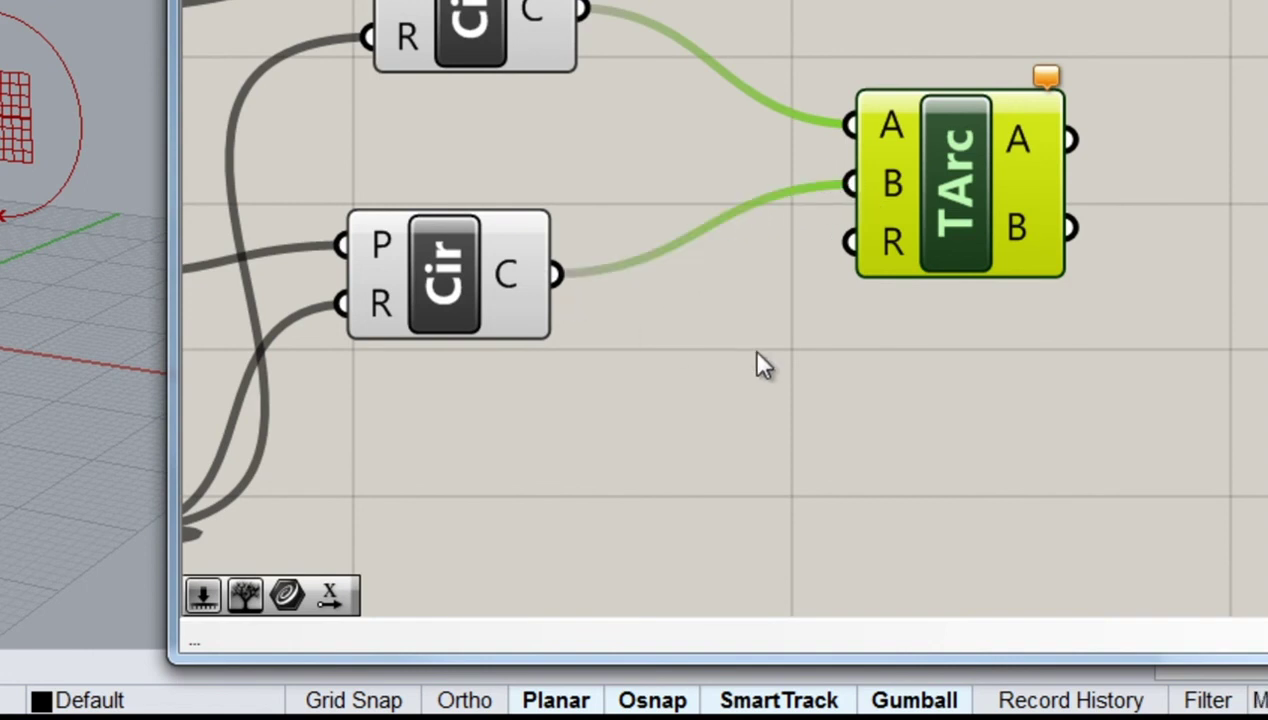
- Add a new Number Slider and rename it R2
{"action": "right_click_drag", "start_coordinate": [809, 346], "coordinate": [846, 289]}
{"action": "scroll", "coordinate": [846, 289], "scroll_direction": "down", "scroll_amount": 2}
{"action": "double_click", "coordinate": [629, 536]}
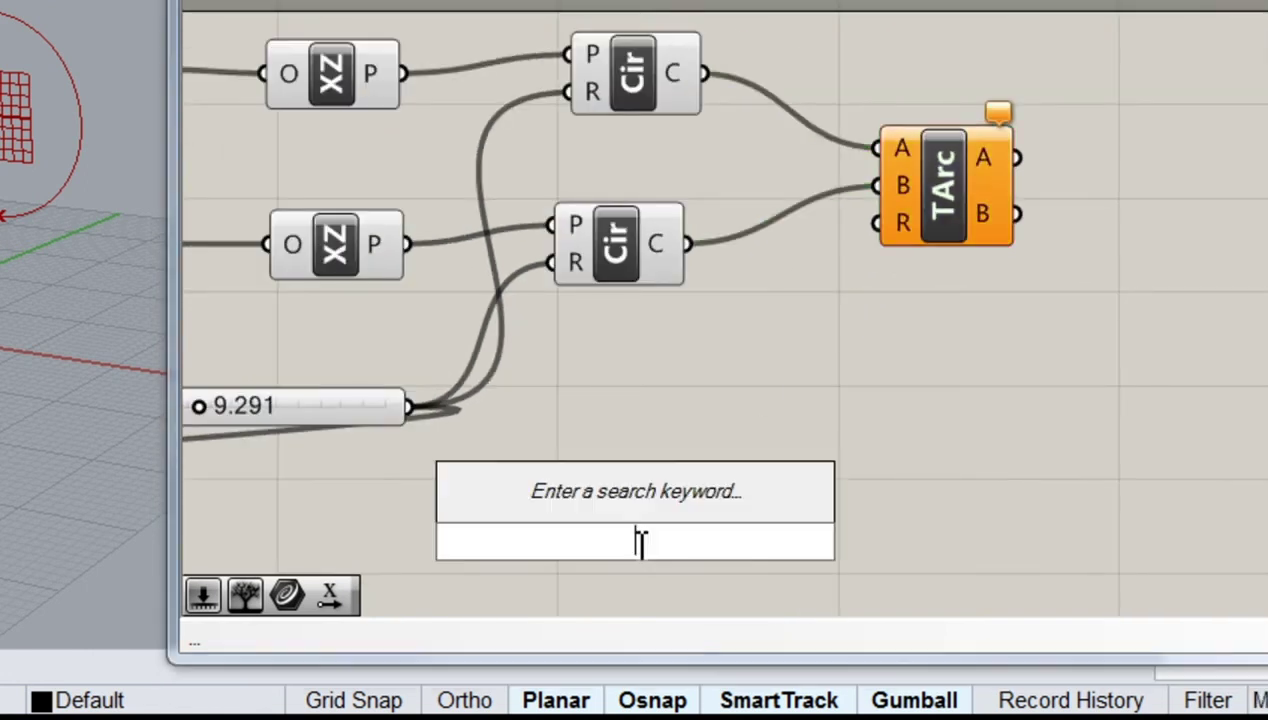
{"action": "type", "text": "SLIDER"}
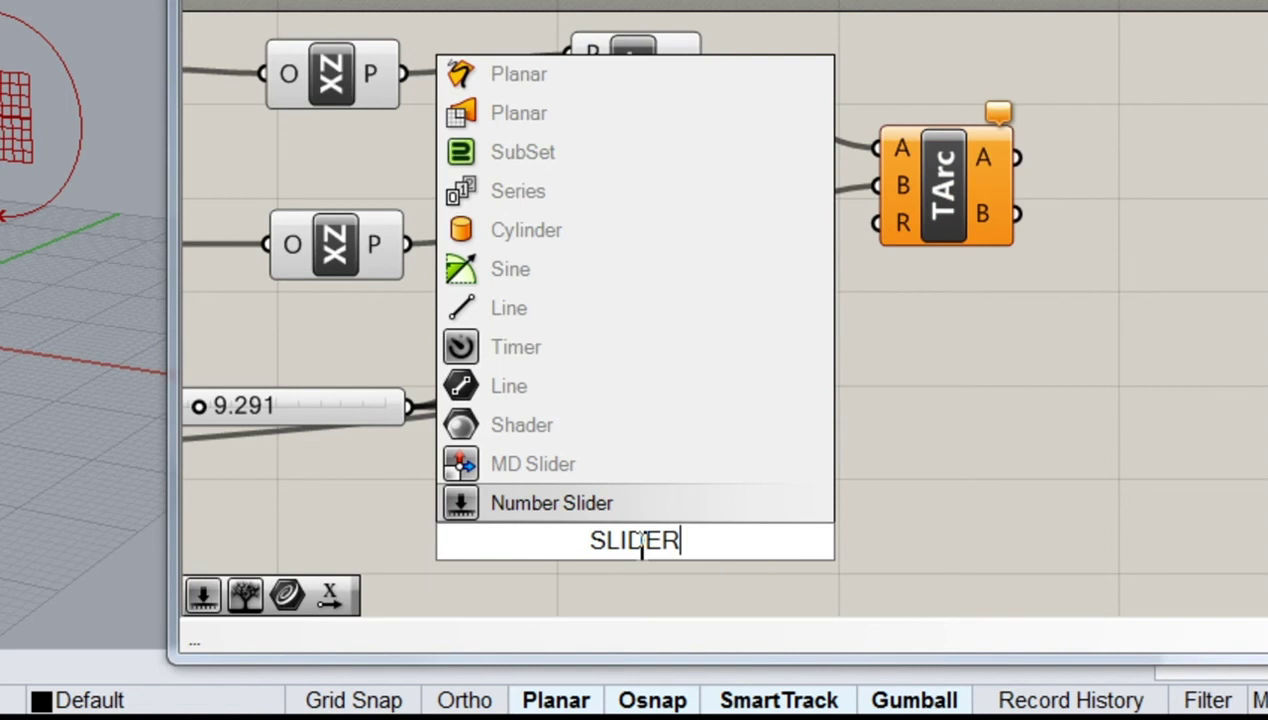
{"action": "left_click", "coordinate": [541, 500]}
{"action": "right_click_drag", "start_coordinate": [603, 475], "coordinate": [654, 396]}
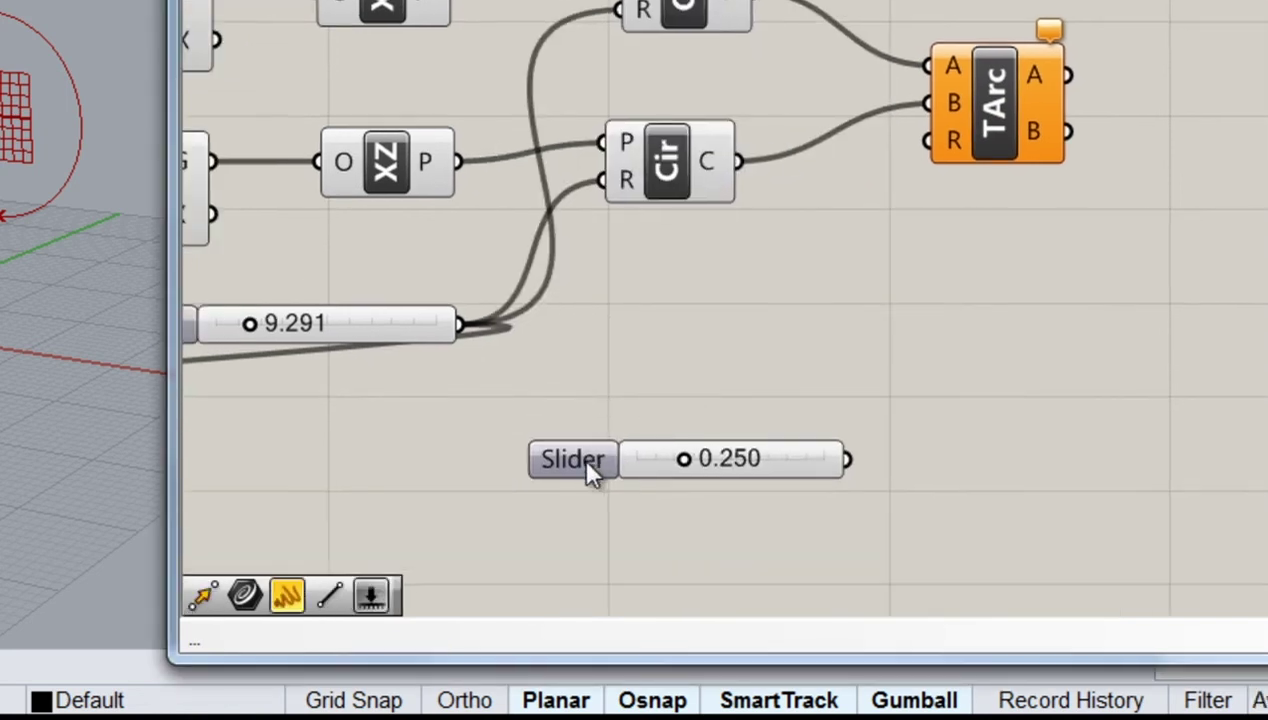
{"action": "scroll", "coordinate": [581, 456], "scroll_direction": "up", "scroll_amount": 1}
{"action": "right_click", "coordinate": [581, 458]}
{"action": "left_click", "coordinate": [714, 377]}
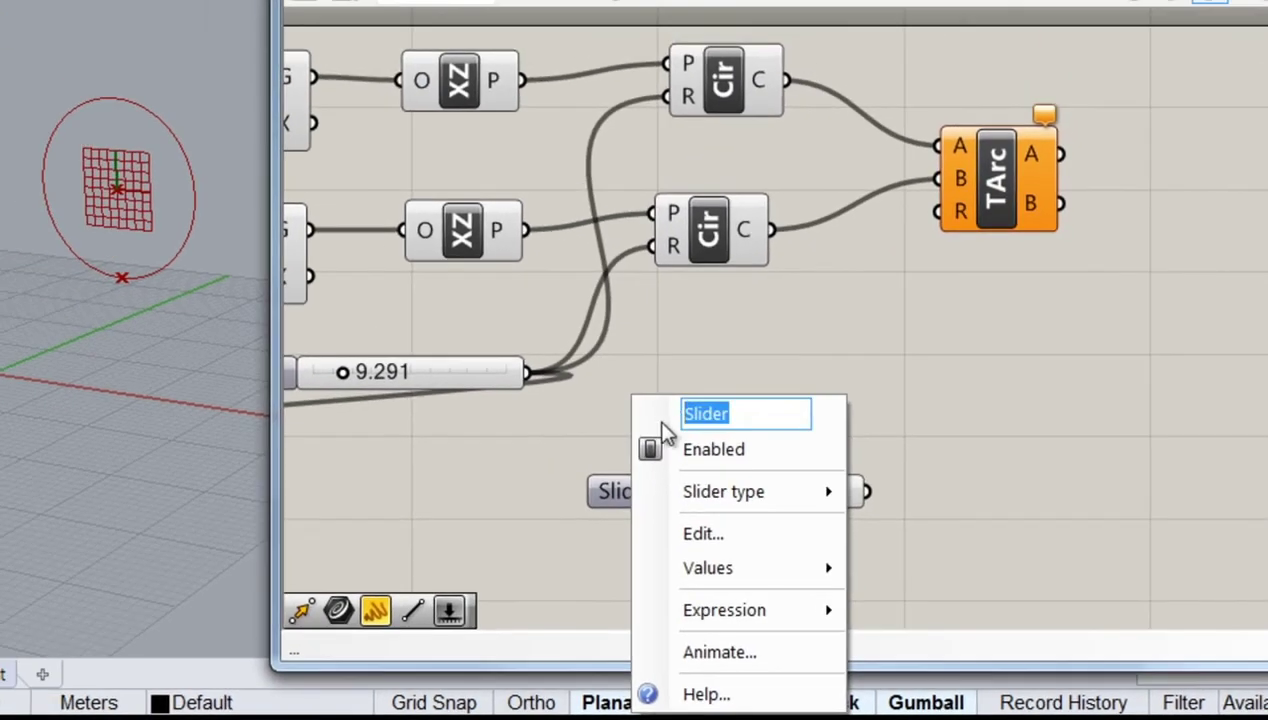
{"action": "type", "text": "r"}
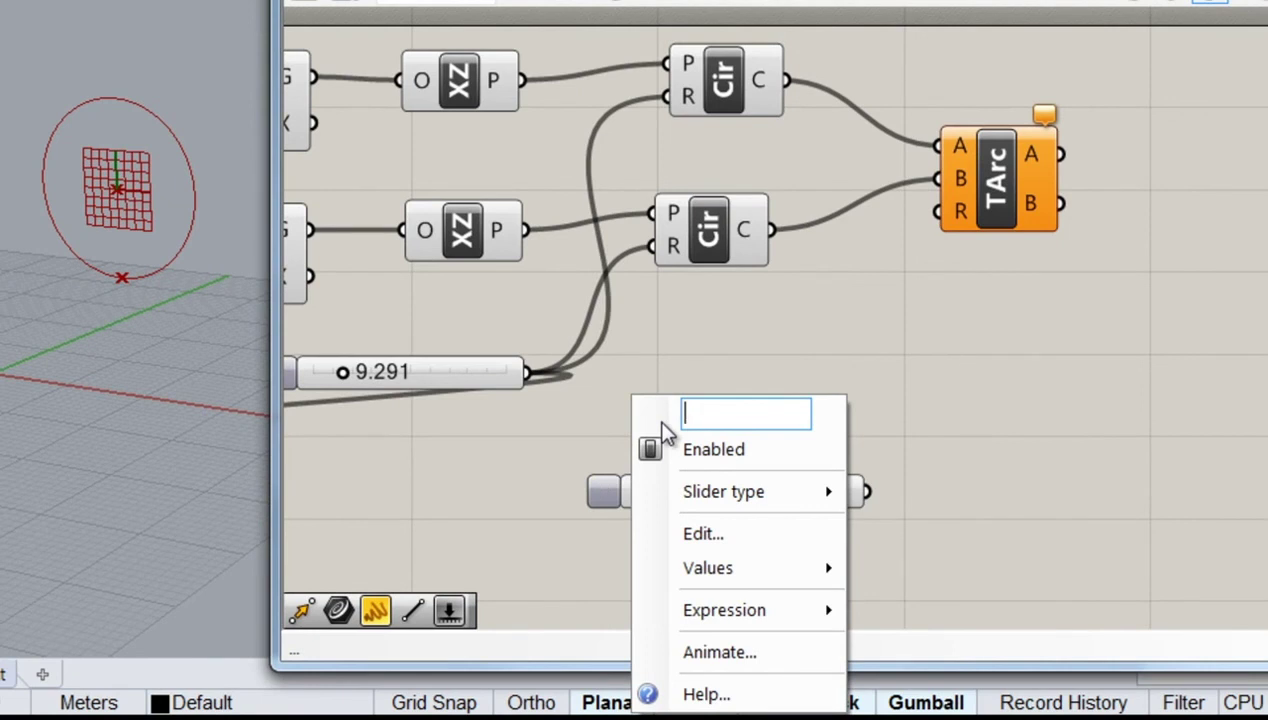
{"action": "type", "text": "R2"}
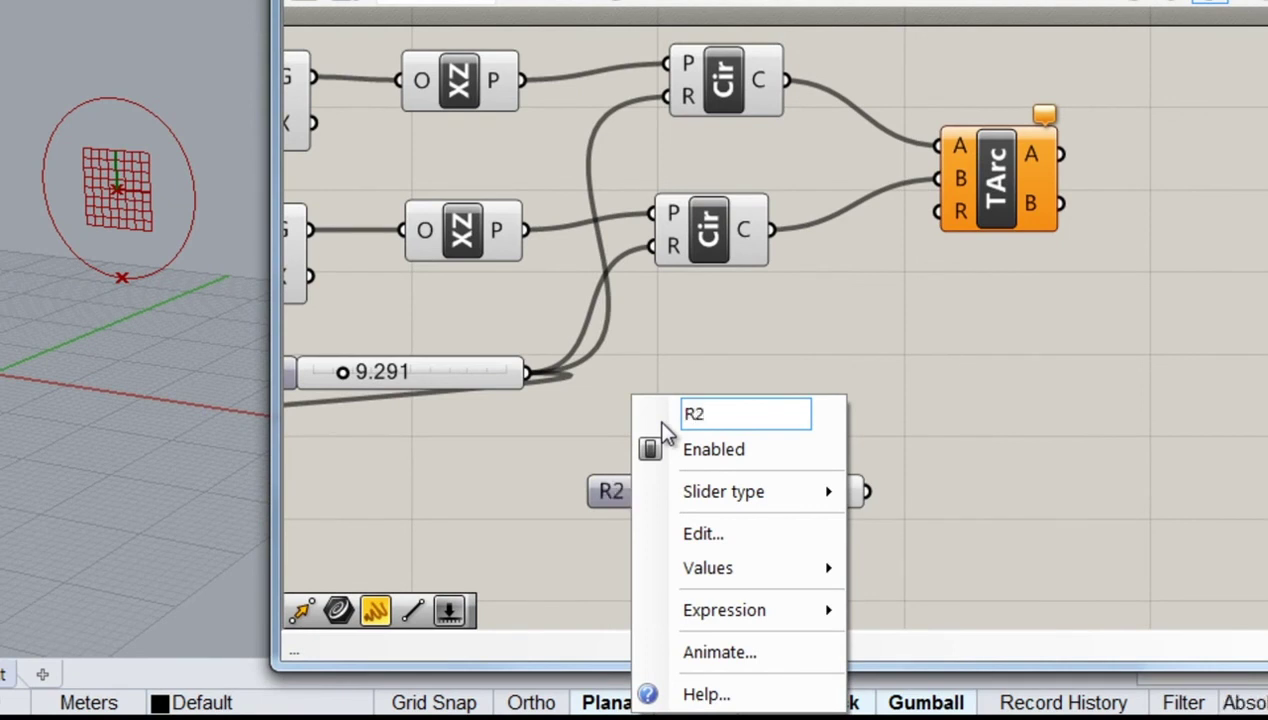
{"action": "left_click", "coordinate": [917, 422]}
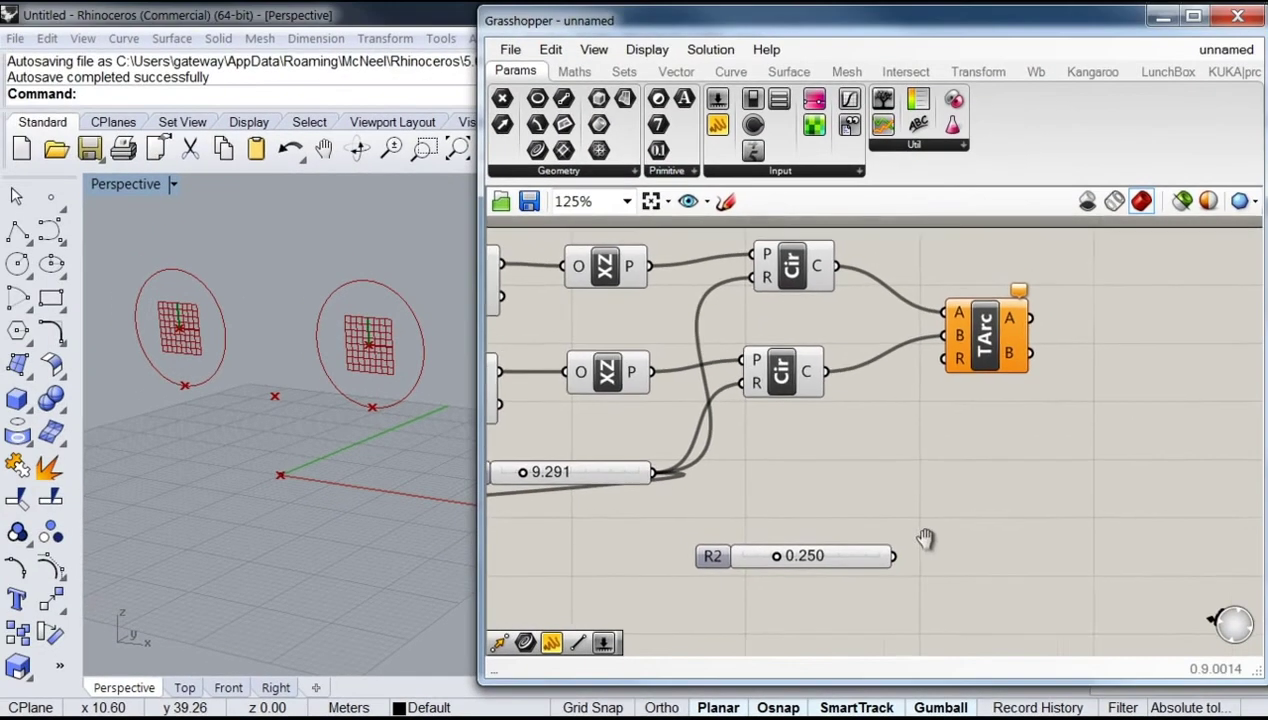
- Widen R2's range, wire it to the Tangent Arcs R input and set it to 22.033
{"action": "right_click_drag", "start_coordinate": [925, 539], "coordinate": [886, 524]}
{"action": "double_click", "coordinate": [809, 543]}
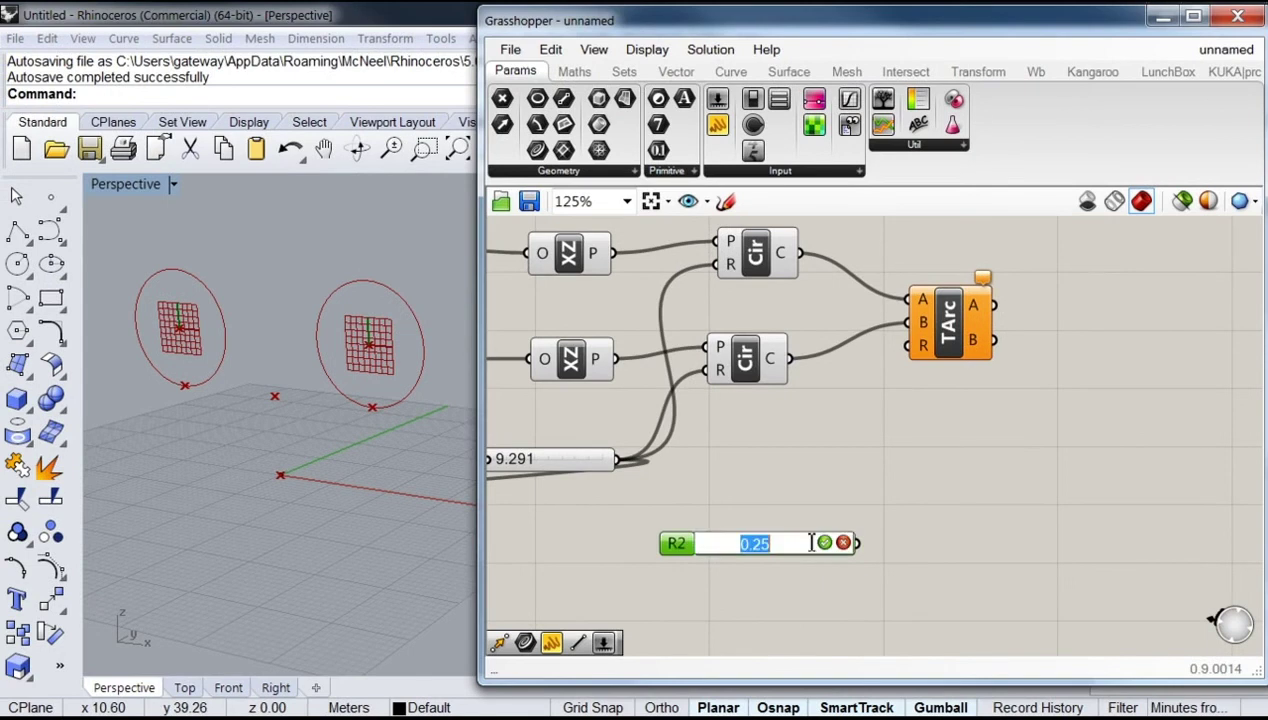
{"action": "double_click", "coordinate": [676, 545]}
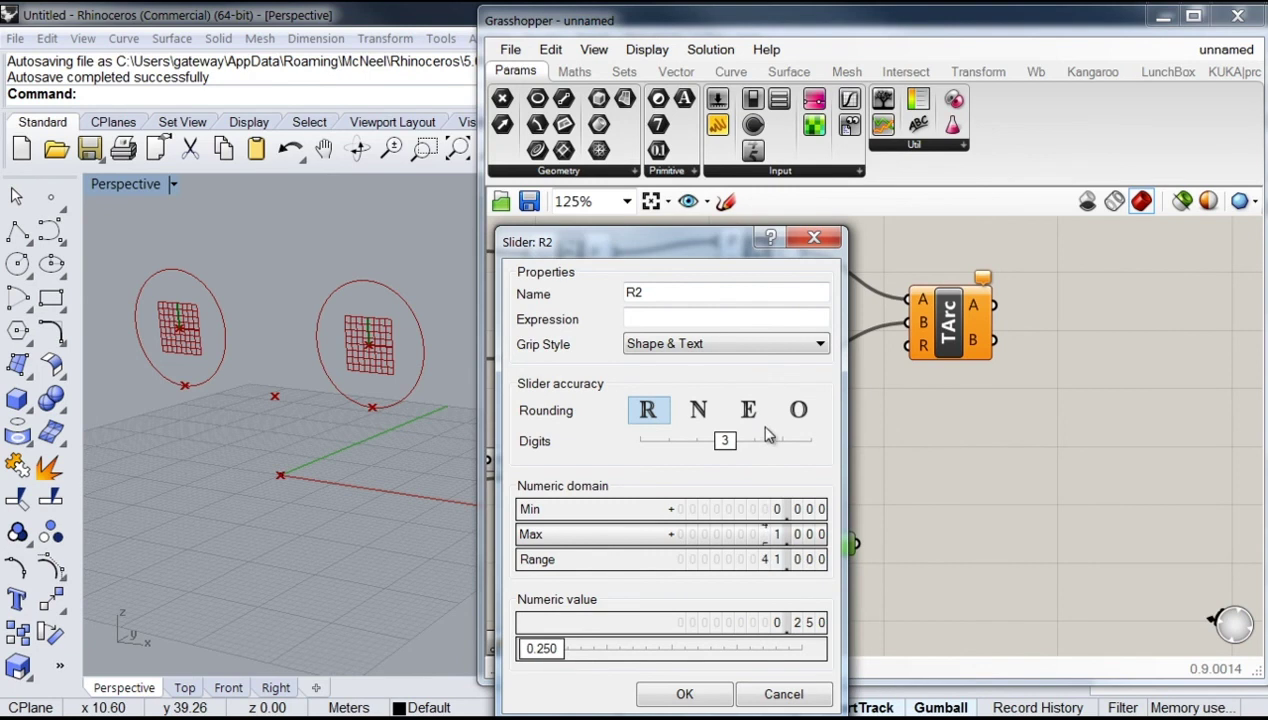
{"action": "left_click", "coordinate": [684, 695]}
{"action": "left_click_drag", "start_coordinate": [675, 557], "coordinate": [608, 563]}
{"action": "left_click_drag", "start_coordinate": [791, 550], "coordinate": [909, 350]}
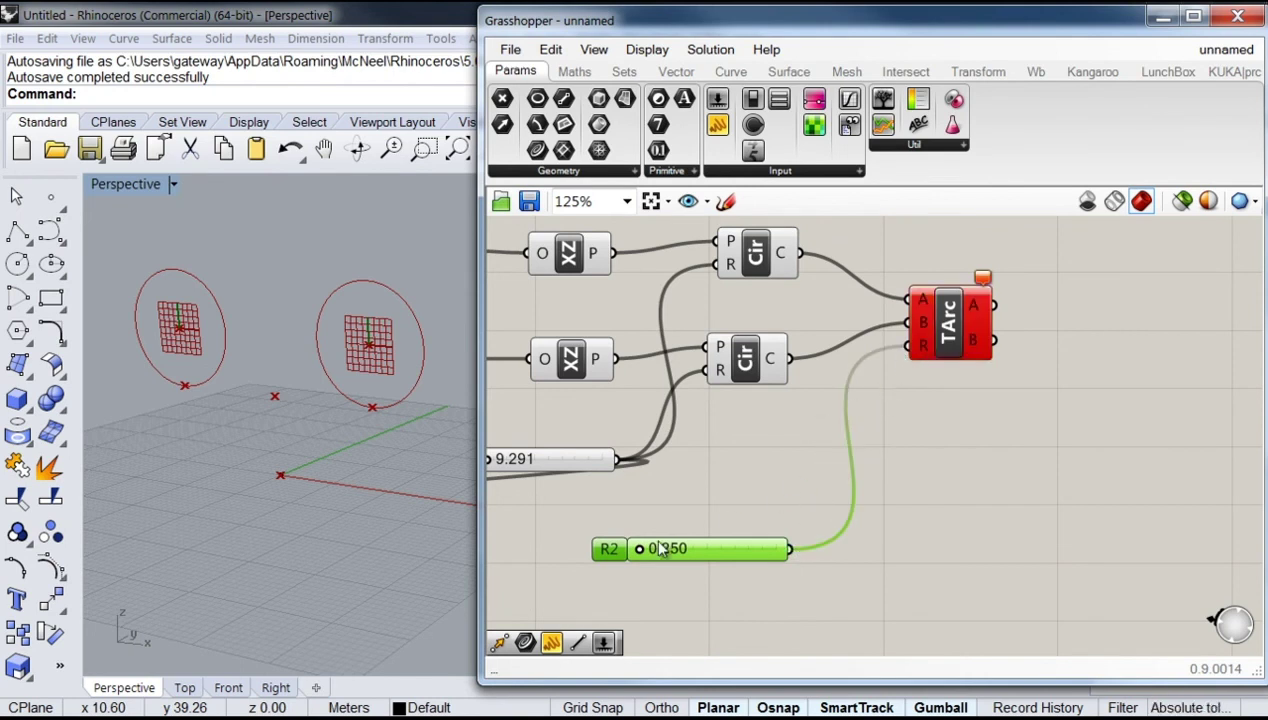
{"action": "left_click_drag", "start_coordinate": [648, 555], "coordinate": [698, 549]}
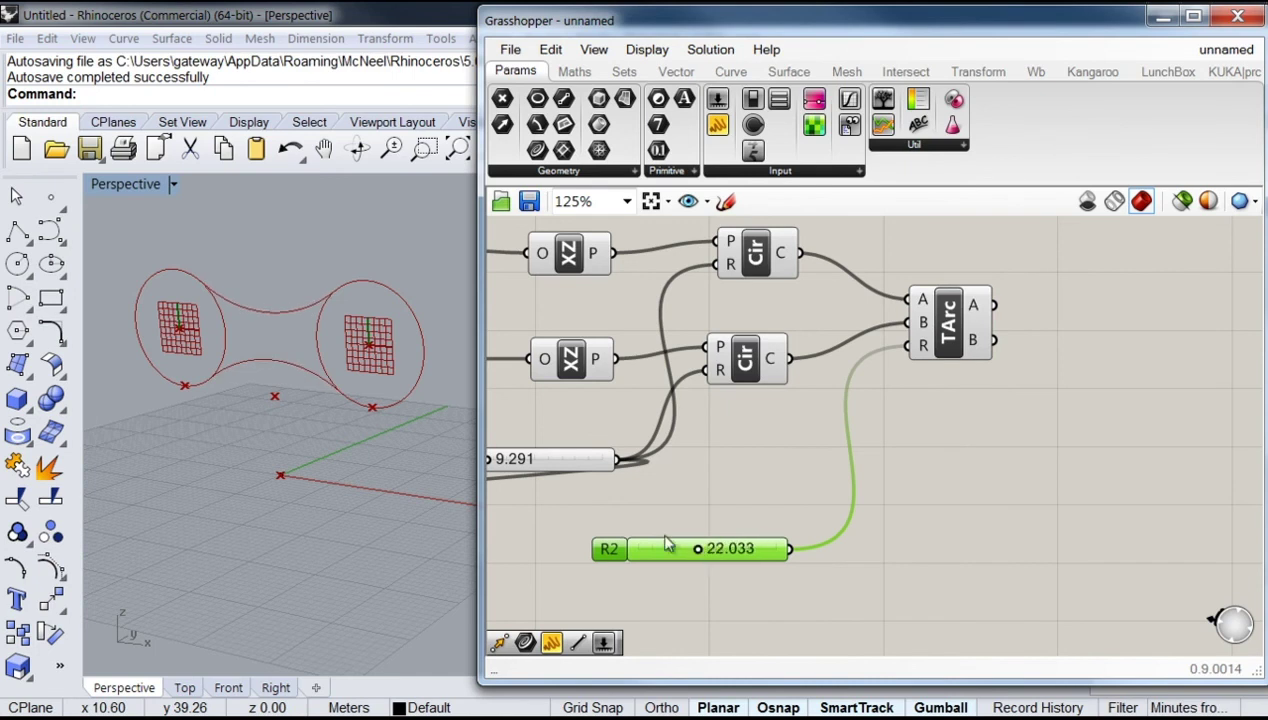
{"action": "right_click_drag", "start_coordinate": [258, 367], "coordinate": [330, 300]}
{"action": "left_click", "coordinate": [948, 335]}
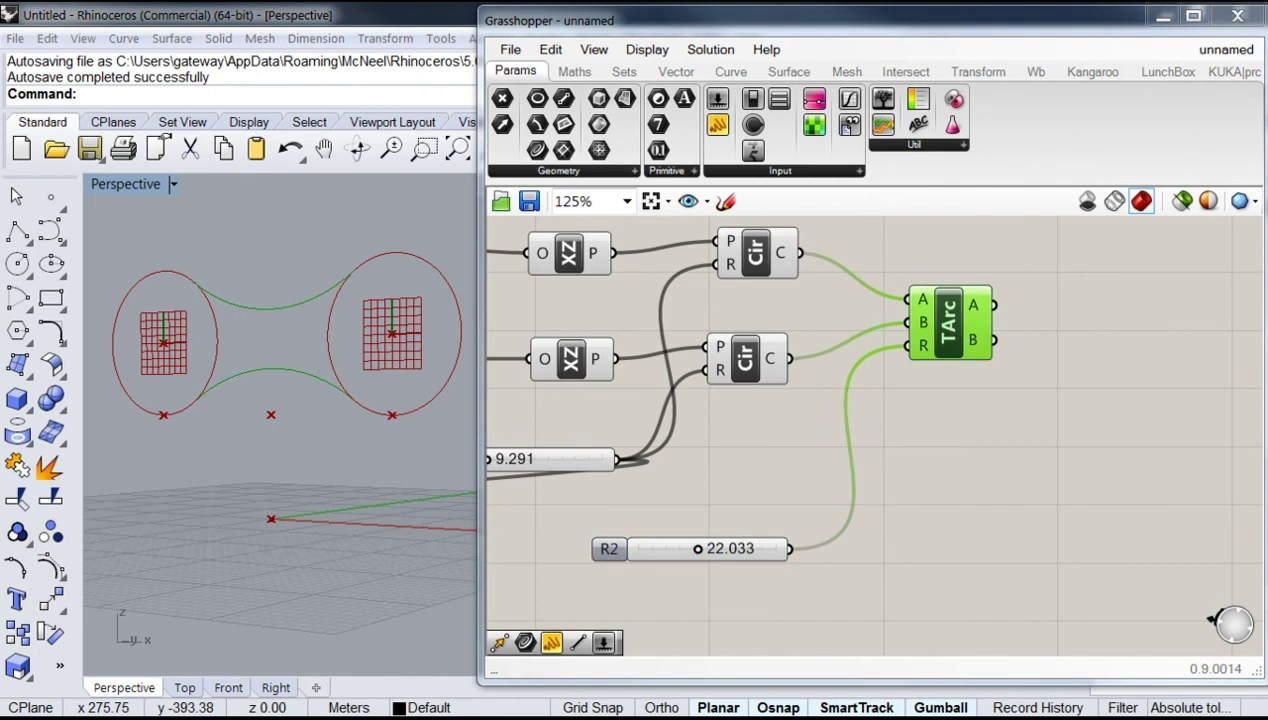
- Move R1 and R2 beside the other two sliders and left-align all four
{"action": "scroll", "coordinate": [955, 485], "scroll_direction": "down", "scroll_amount": 3}
{"action": "right_click_drag", "start_coordinate": [959, 487], "coordinate": [1097, 420]}
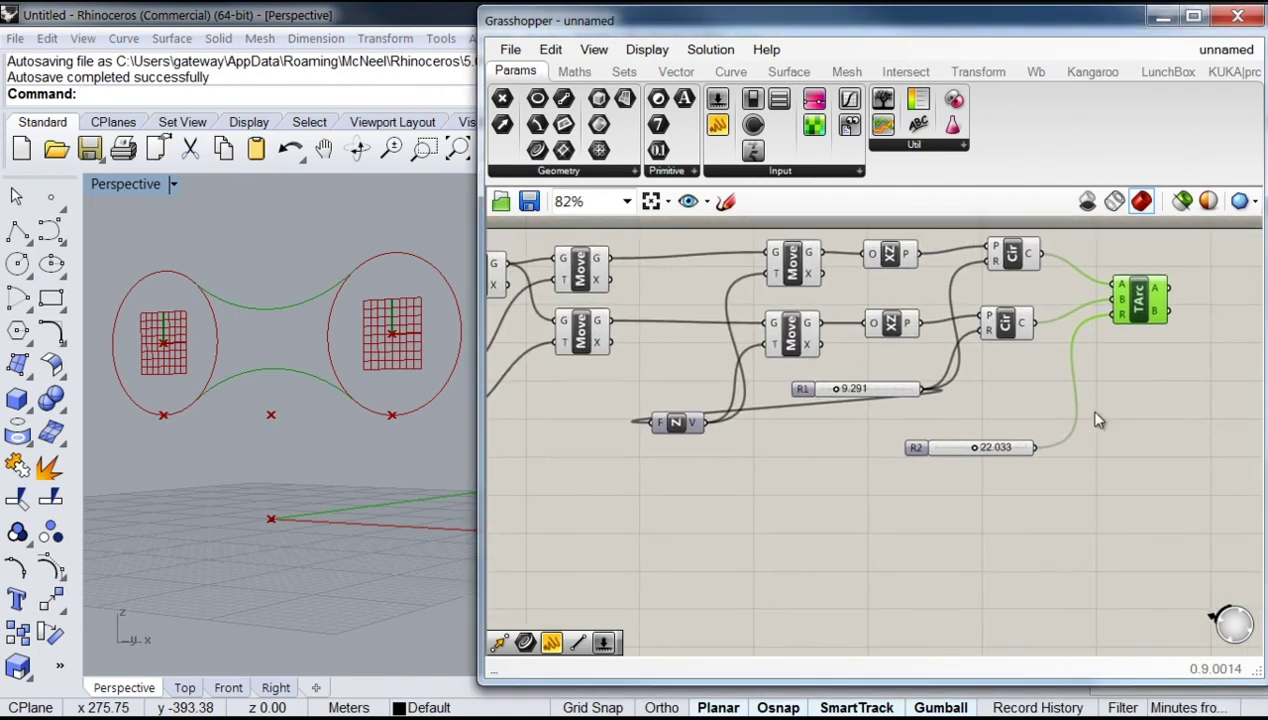
{"action": "left_click_drag", "start_coordinate": [822, 395], "coordinate": [512, 469]}
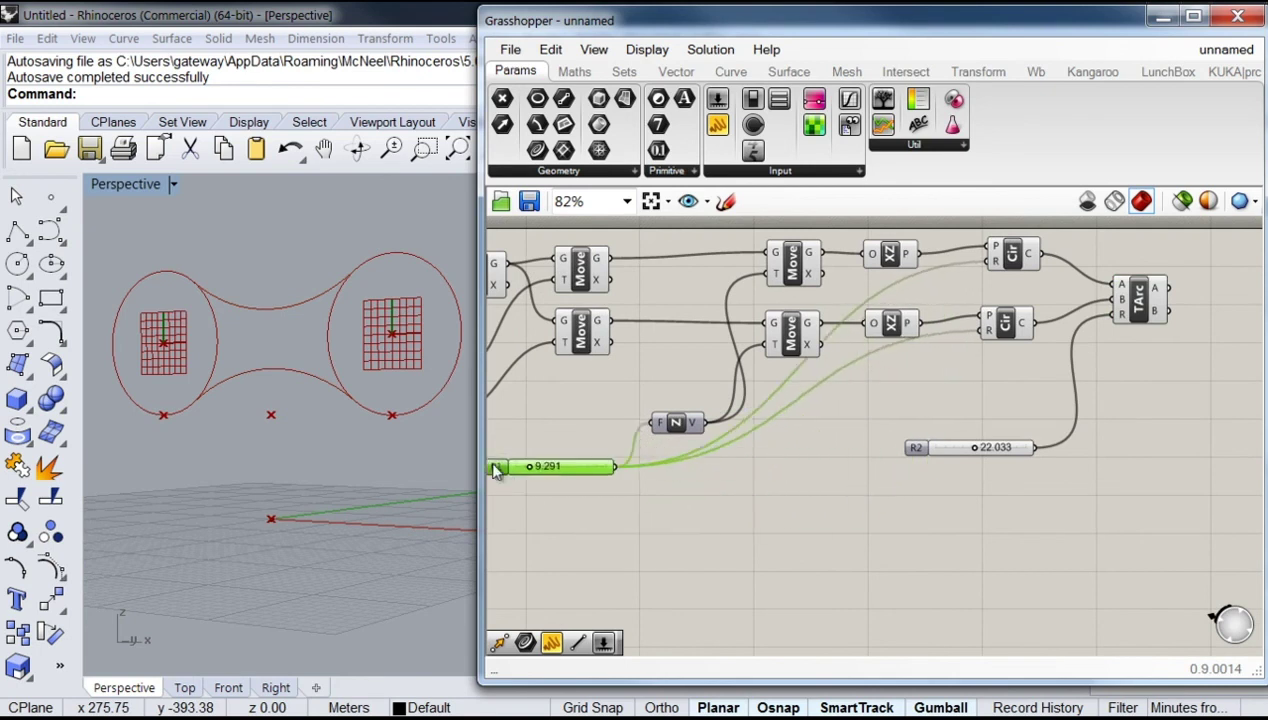
{"action": "left_click_drag", "start_coordinate": [928, 452], "coordinate": [521, 496]}
{"action": "right_click_drag", "start_coordinate": [723, 515], "coordinate": [1013, 520]}
{"action": "left_click", "coordinate": [790, 478]}
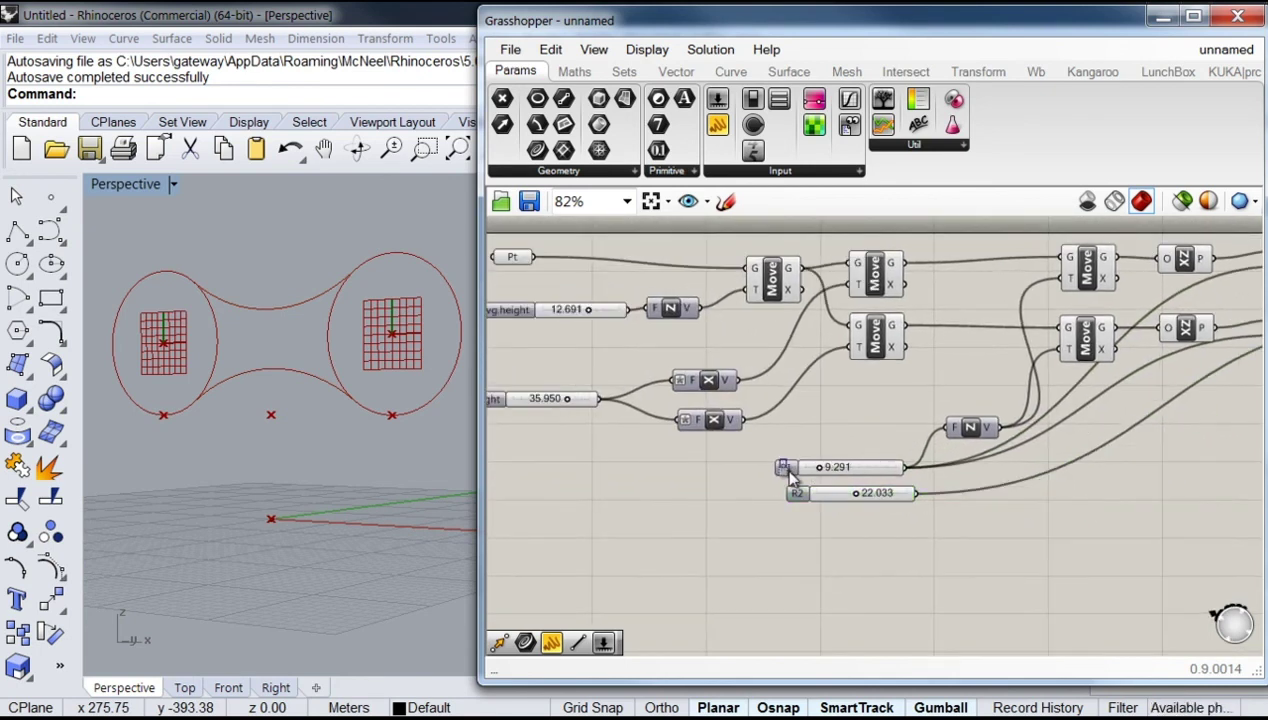
{"action": "left_click", "coordinate": [791, 471]}
{"action": "left_click_drag", "start_coordinate": [795, 493], "coordinate": [763, 458]}
{"action": "left_click_drag", "start_coordinate": [584, 449], "coordinate": [538, 320], "text": "shift"}
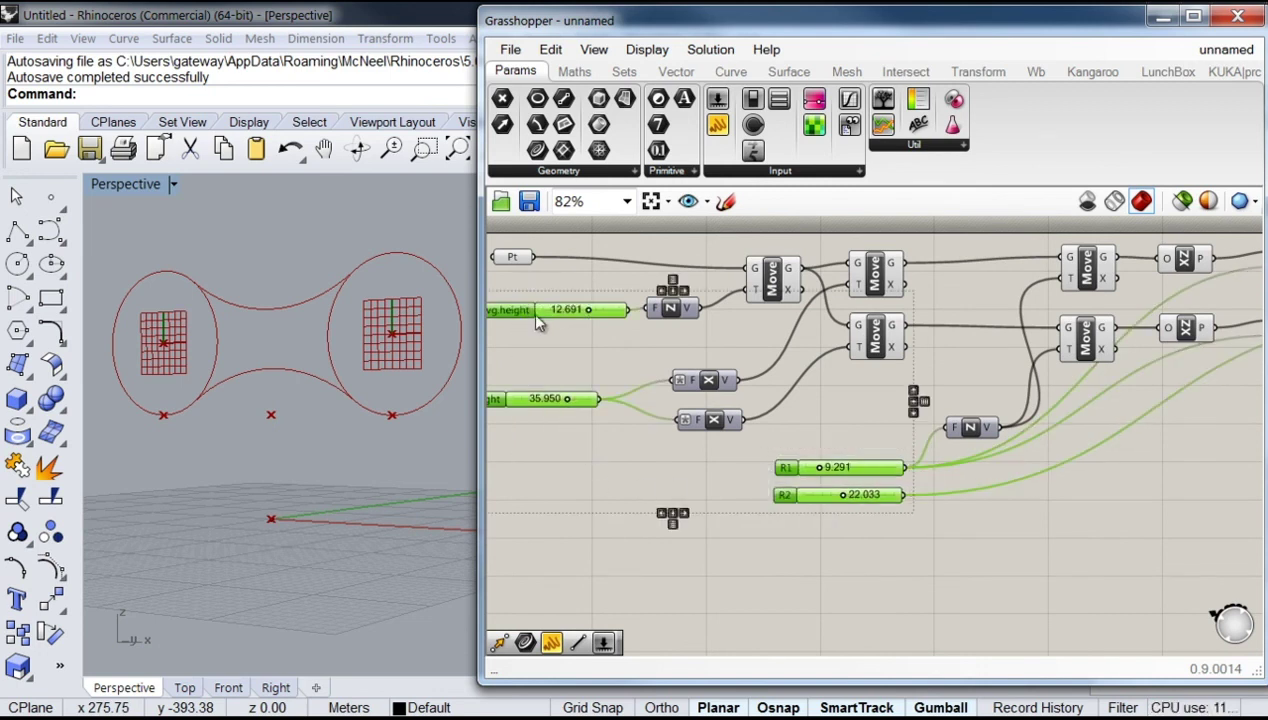
{"action": "left_click", "coordinate": [662, 290]}
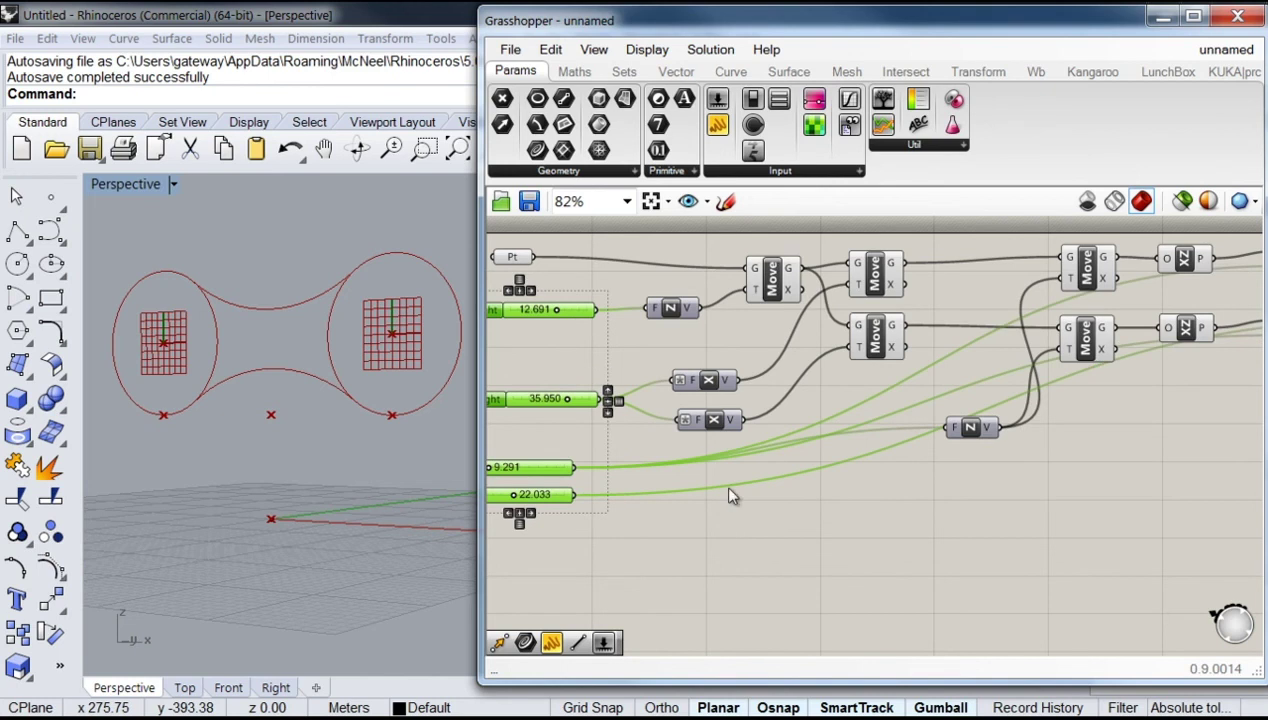
{"action": "right_click_drag", "start_coordinate": [741, 527], "coordinate": [905, 535]}
{"action": "left_click", "coordinate": [677, 370]}
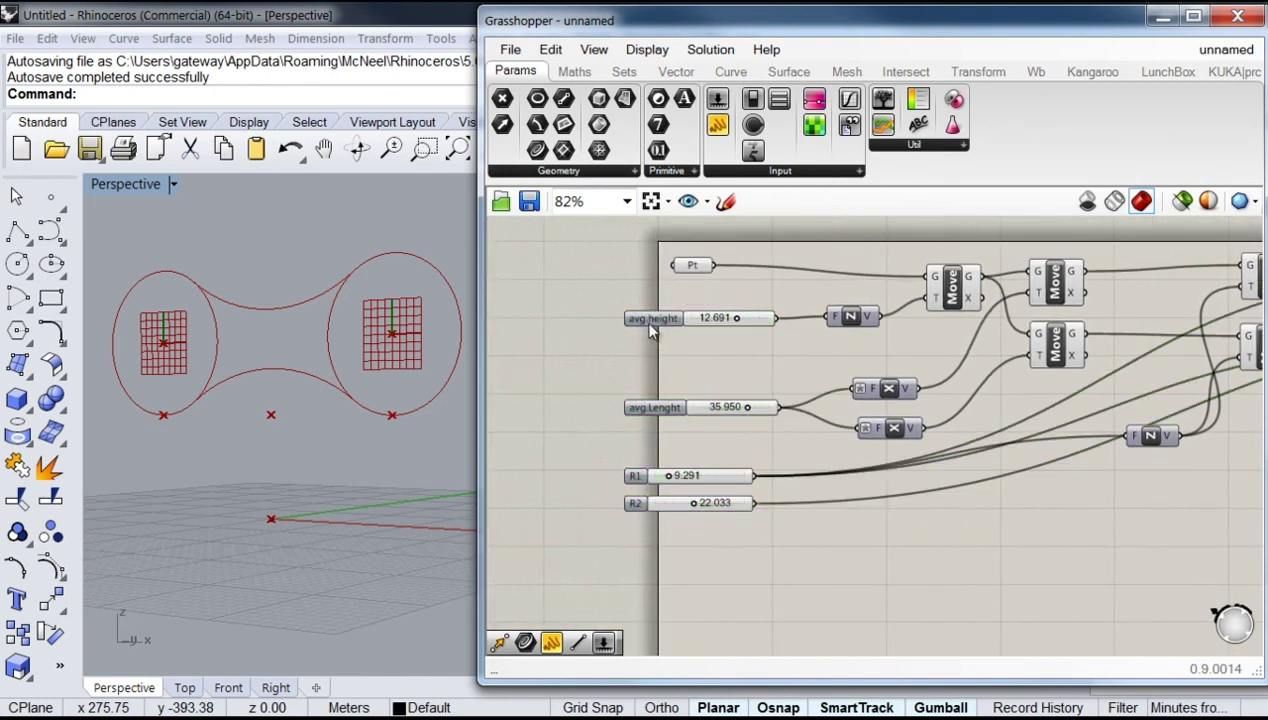
- Reframe the Rhino view and raise R1 to 10.085 to enlarge both circles
{"action": "right_click_drag", "start_coordinate": [305, 453], "coordinate": [348, 476]}
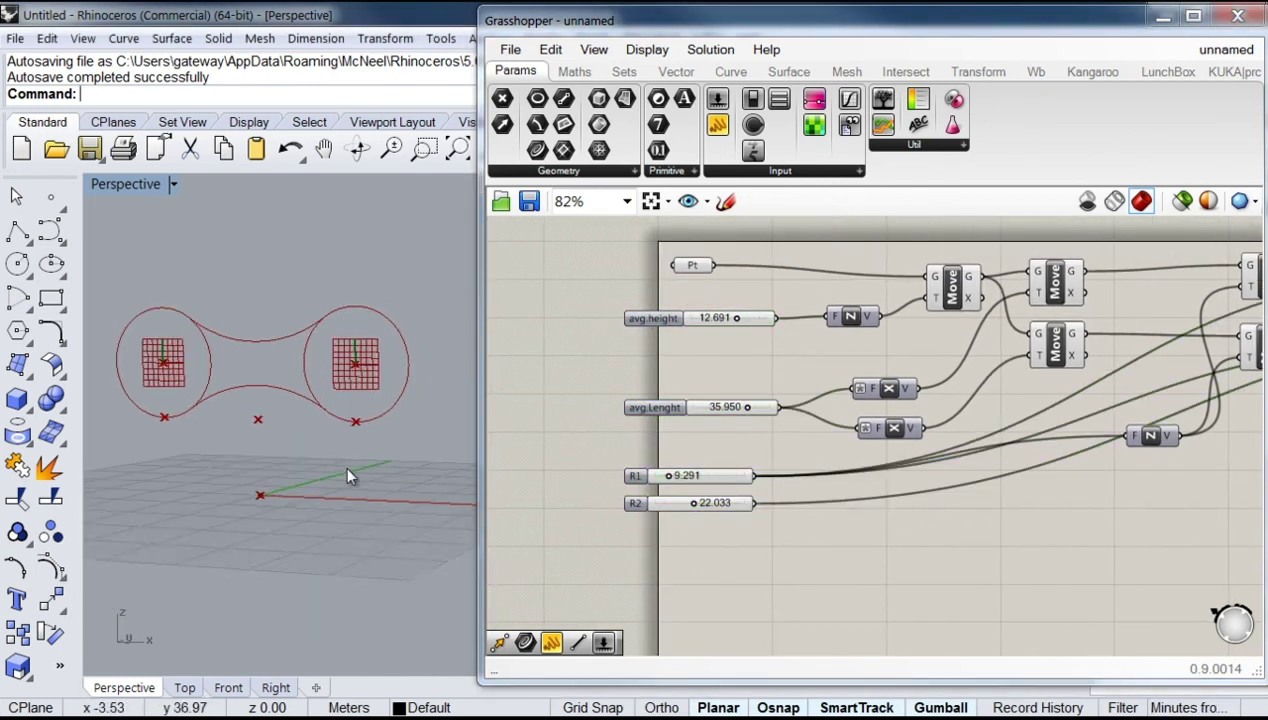
{"action": "scroll", "coordinate": [255, 396], "scroll_direction": "up", "scroll_amount": 2}
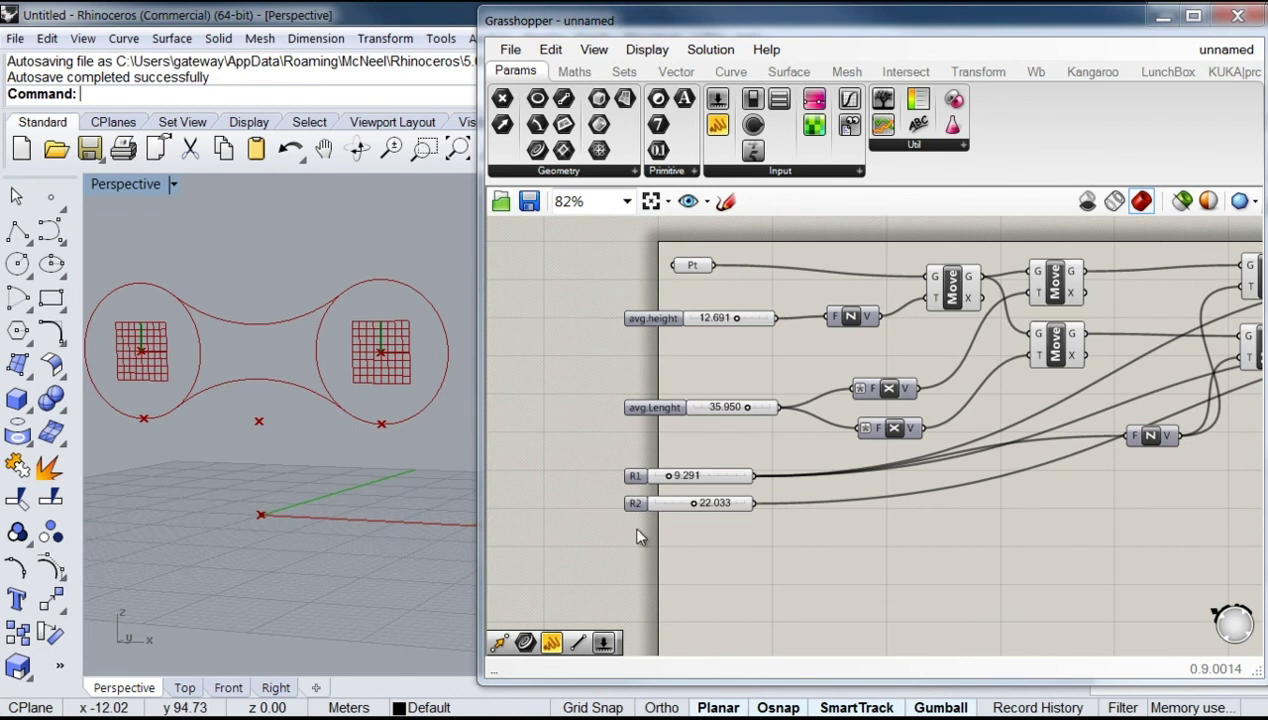
{"action": "scroll", "coordinate": [680, 499], "scroll_direction": "up", "scroll_amount": 4}
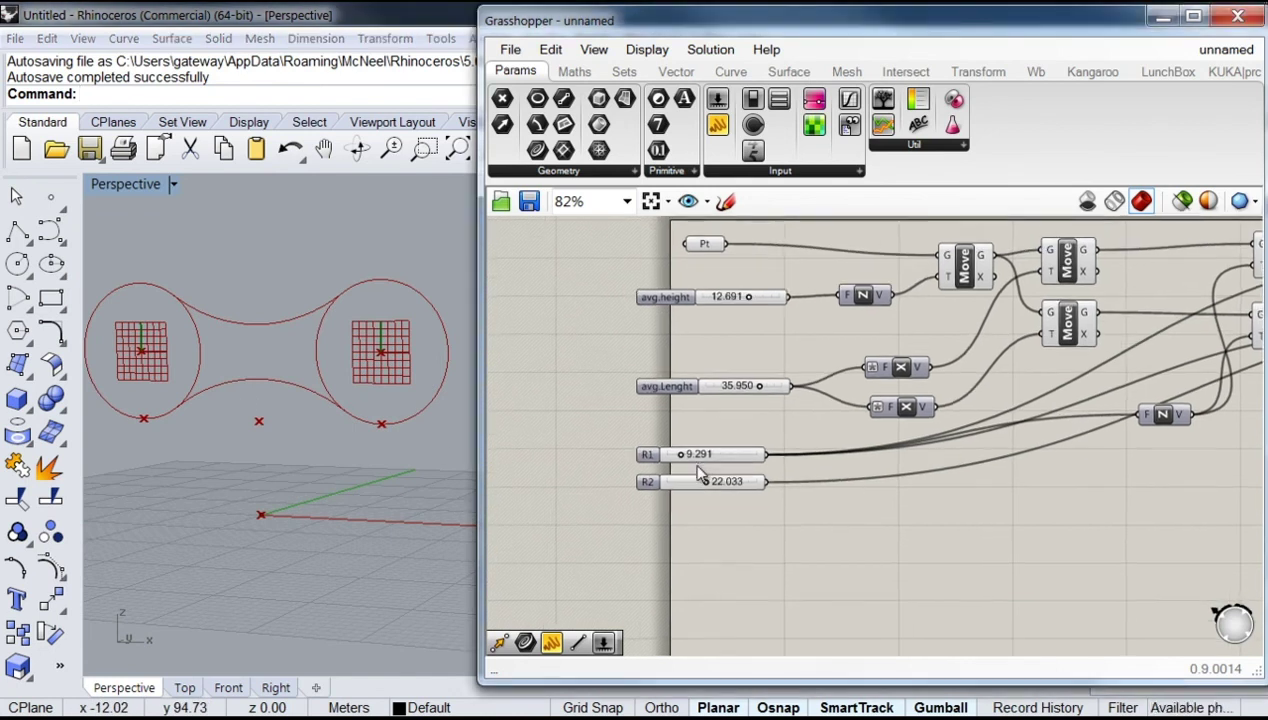
{"action": "mouse_move", "coordinate": [660, 444]}
{"action": "left_mouse_down"}
{"action": "mouse_move", "coordinate": [672, 444]}
{"action": "mouse_move", "coordinate": [661, 444]}
{"action": "left_mouse_up"}
- Set R2 to 18.271 and select both Circle components and the Tangent Arcs component
{"action": "mouse_move", "coordinate": [720, 507]}
{"action": "left_mouse_down"}
{"action": "mouse_move", "coordinate": [731, 508]}
{"action": "mouse_move", "coordinate": [692, 508]}
{"action": "mouse_move", "coordinate": [705, 510]}
{"action": "left_mouse_up"}
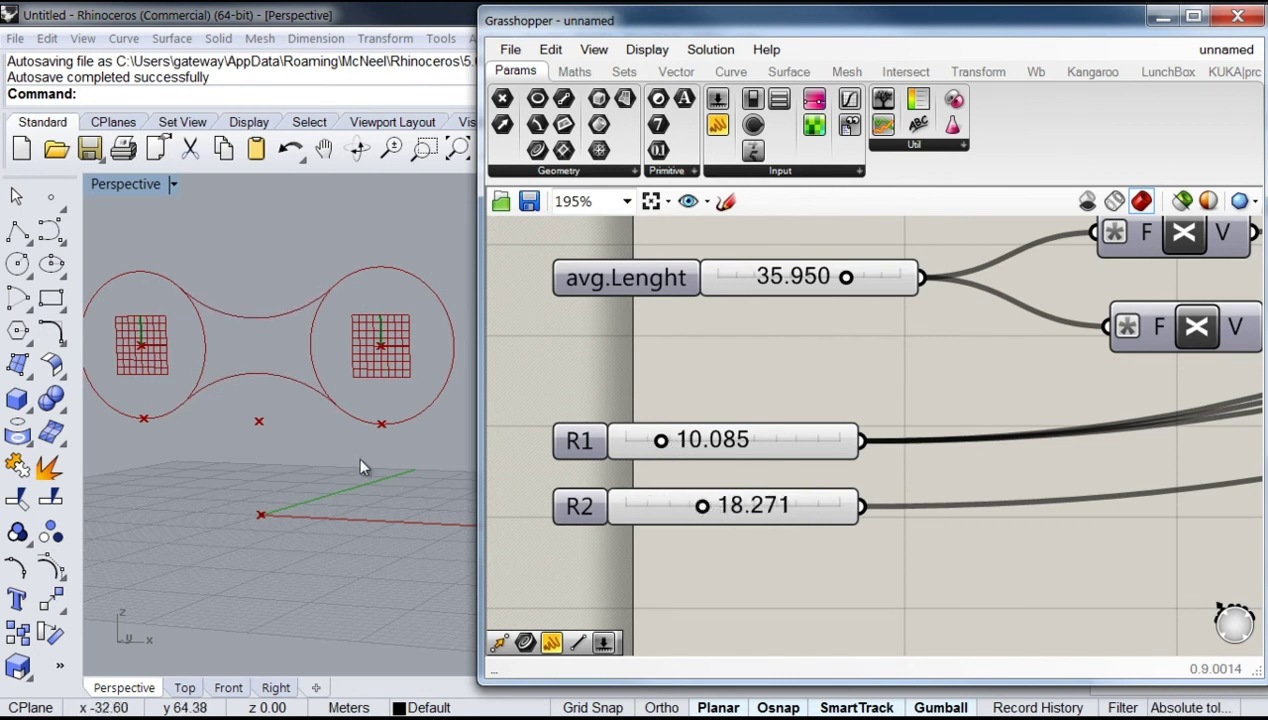
{"action": "scroll", "coordinate": [872, 436], "scroll_direction": "down", "scroll_amount": 4}
{"action": "scroll", "coordinate": [882, 535], "scroll_direction": "down", "scroll_amount": 4}
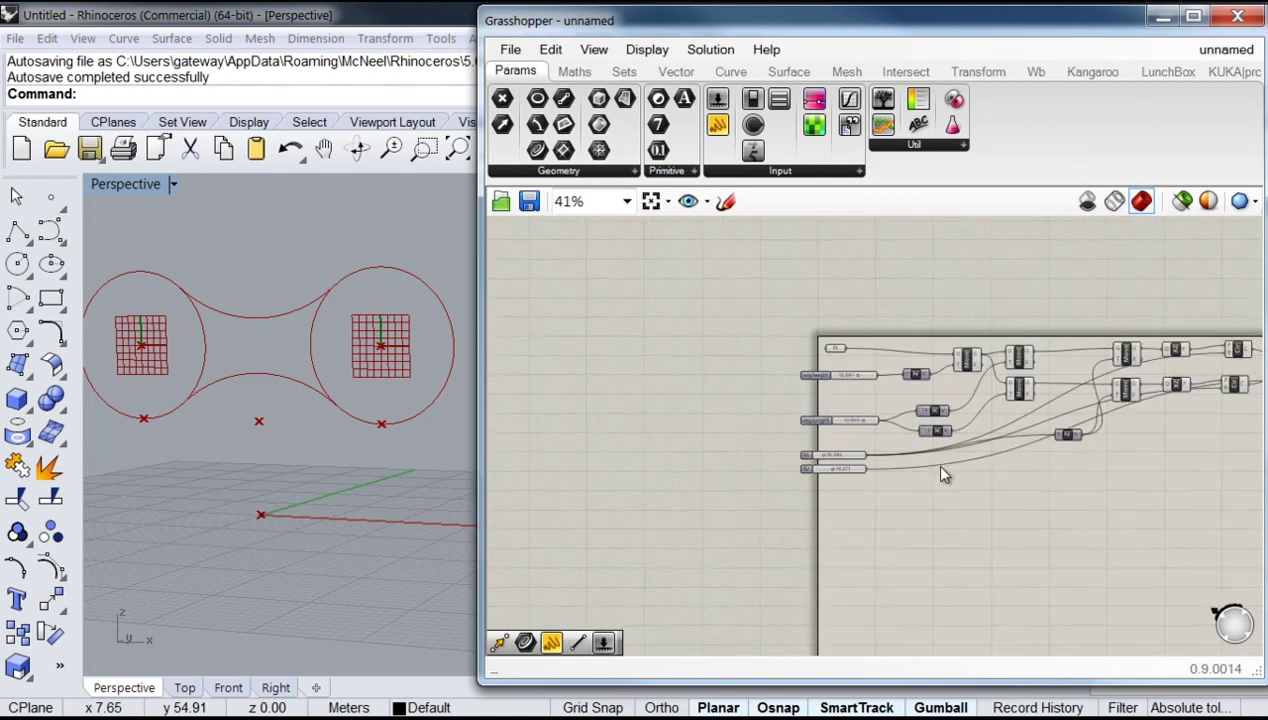
{"action": "right_click_drag", "start_coordinate": [931, 462], "coordinate": [646, 463]}
{"action": "scroll", "coordinate": [963, 383], "scroll_direction": "up", "scroll_amount": 1}
{"action": "right_click_drag", "start_coordinate": [963, 383], "coordinate": [1050, 390]}
{"action": "left_click_drag", "start_coordinate": [1137, 390], "coordinate": [1120, 383]}
{"action": "scroll", "coordinate": [1136, 392], "scroll_direction": "up", "scroll_amount": 3}
{"action": "right_click_drag", "start_coordinate": [1180, 400], "coordinate": [1062, 440]}
{"action": "left_click_drag", "start_coordinate": [1076, 468], "coordinate": [706, 254]}
- Narrow the Grasshopper window and frame the whole two-circle bridge in the Perspective viewport
{"action": "right_click_drag", "start_coordinate": [284, 476], "coordinate": [330, 428]}
{"action": "left_click_drag", "start_coordinate": [481, 410], "coordinate": [658, 405]}
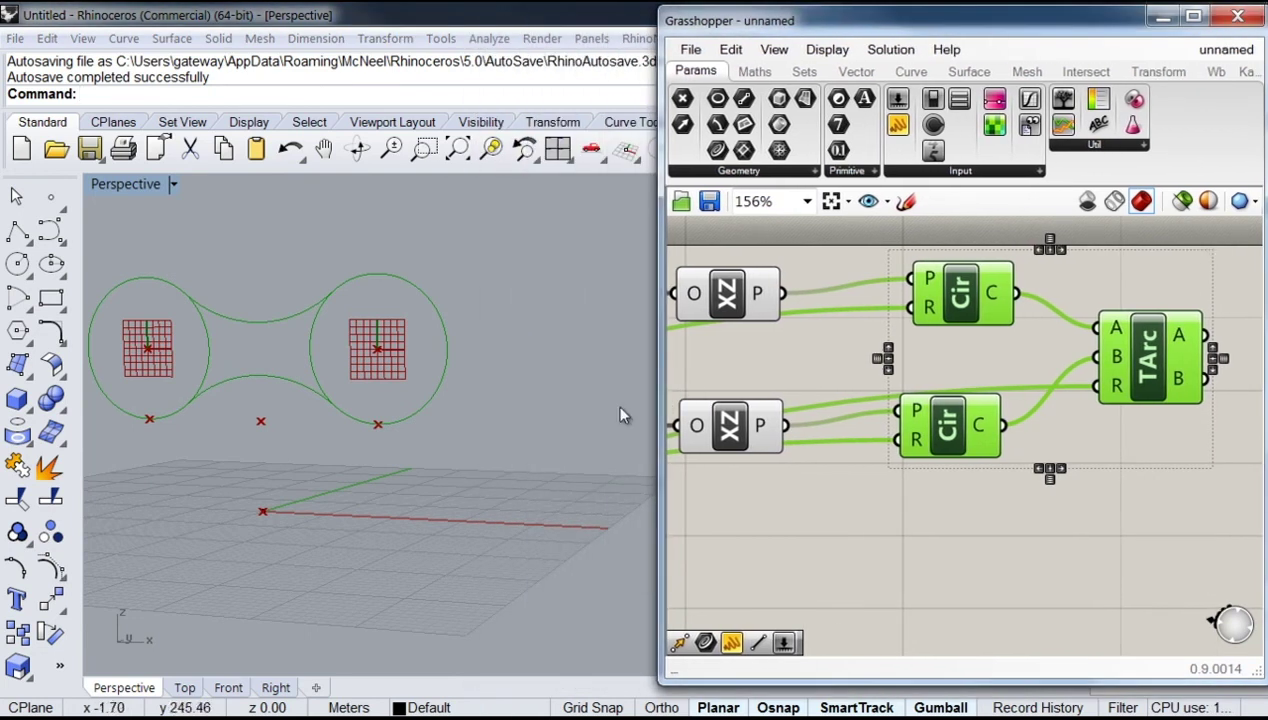
{"action": "scroll", "coordinate": [296, 414], "scroll_direction": "up", "scroll_amount": 3}
{"action": "right_click_drag", "start_coordinate": [345, 392], "coordinate": [376, 408], "text": "shift"}
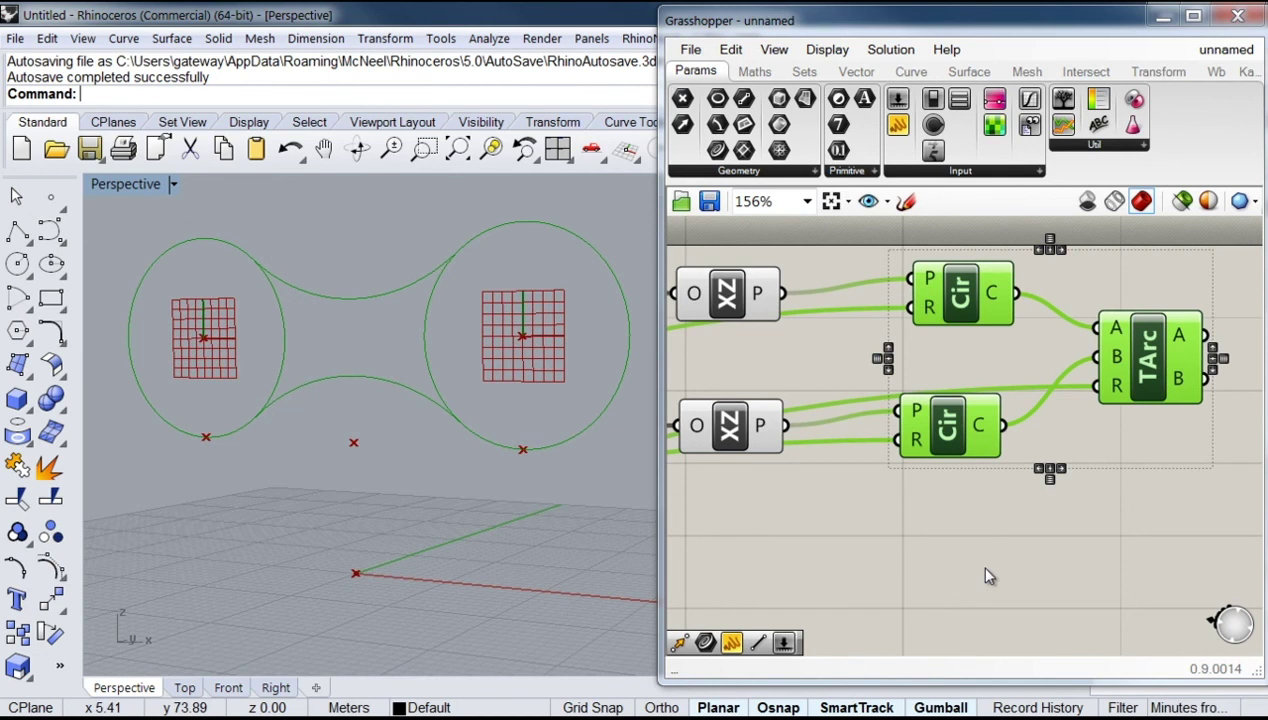